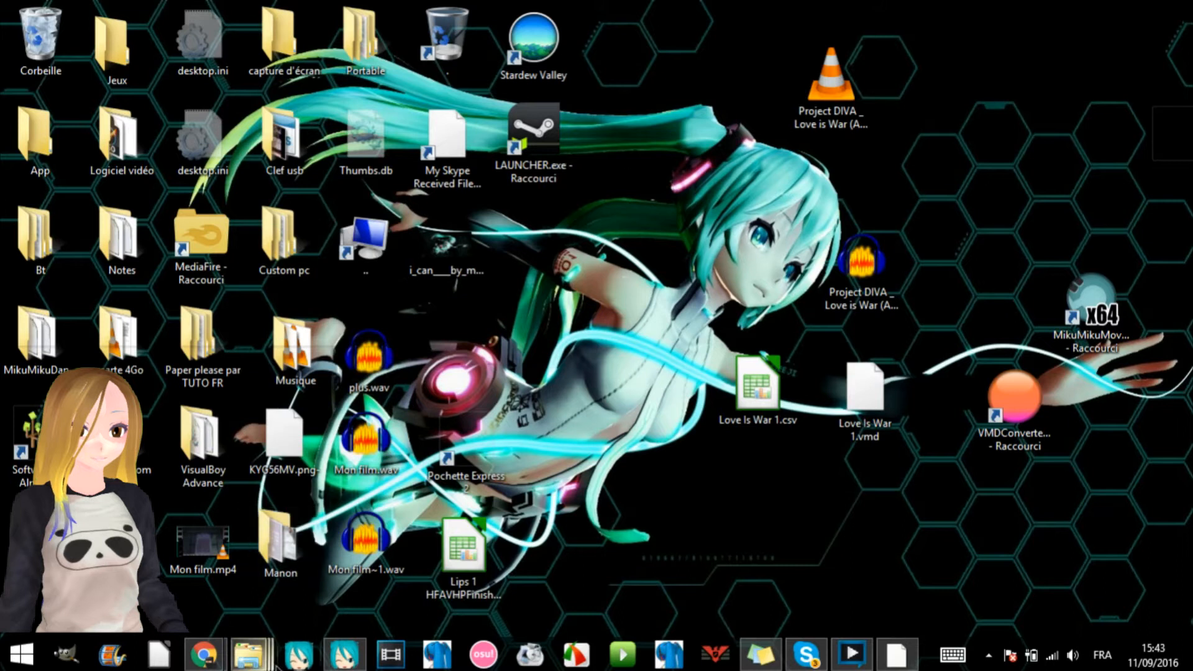
- Browse from the MikuMikuDance folder to the desktop's App folder and maximize its window
mouse_move(274, 661)
left_click(435, 564)
scroll(453, 382, "down", 3)
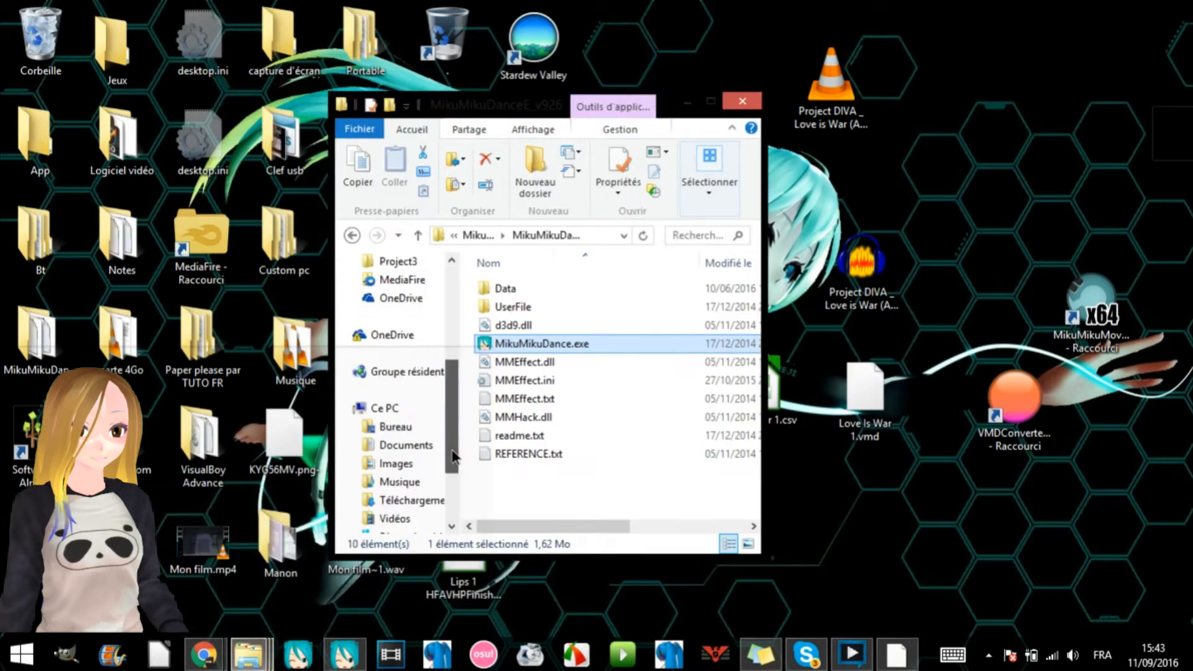
left_click_drag(449, 357, 449, 365)
left_click(416, 413)
double_click(521, 323)
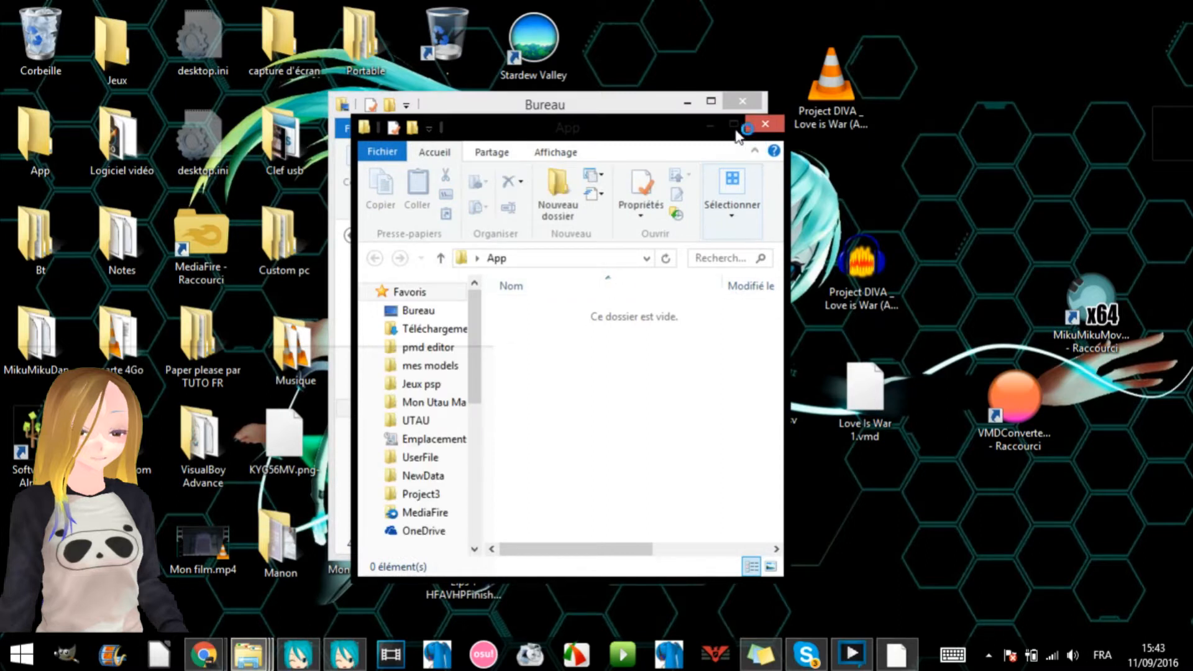
left_click(735, 127)
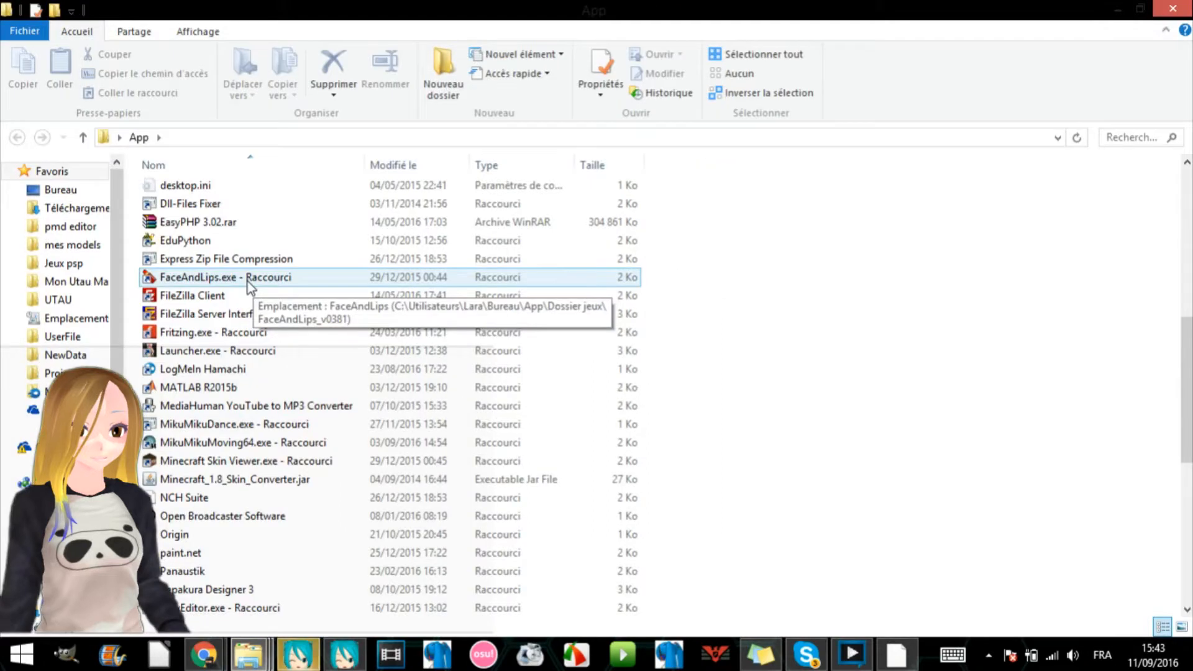
- Select the FaceAndLips.exe shortcut in the App folder, minimizing the unresponsive MikuMikuDance window
left_click(273, 405)
left_click(304, 653)
left_click(702, 375)
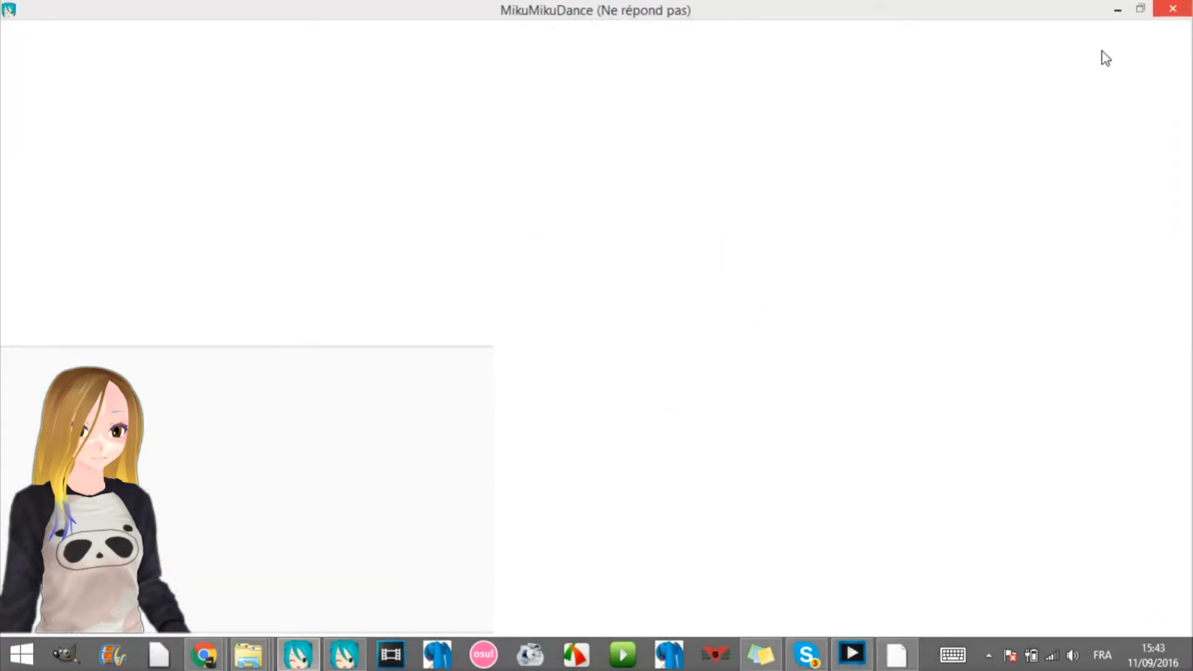
left_click(1118, 10)
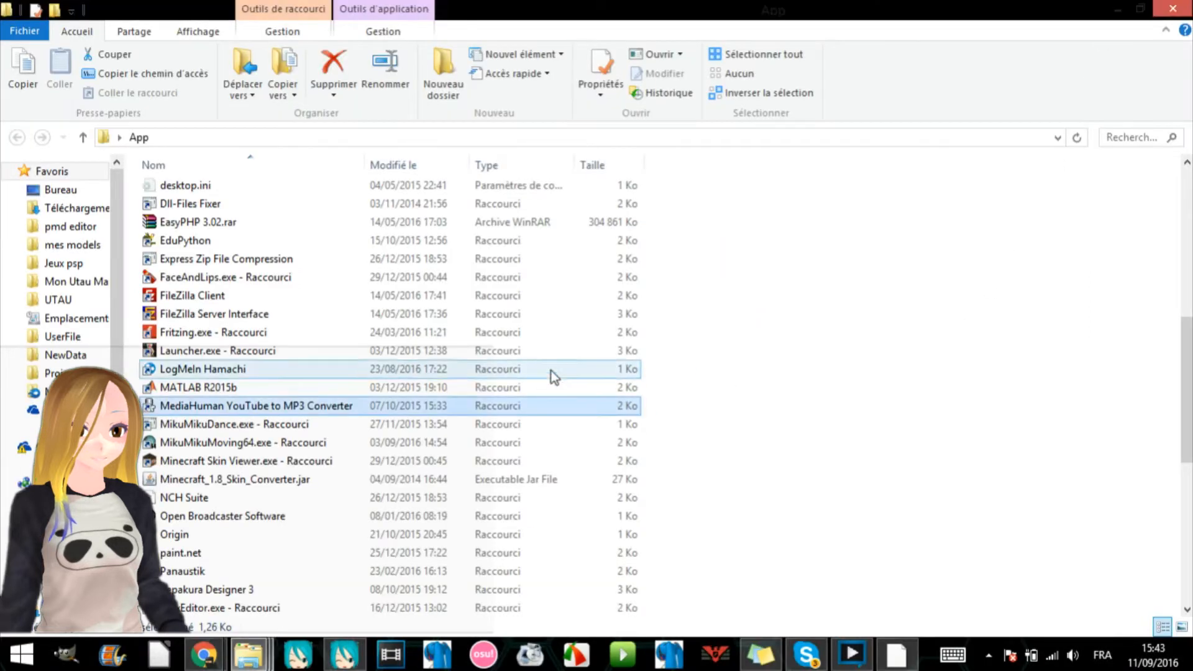
left_click(419, 277)
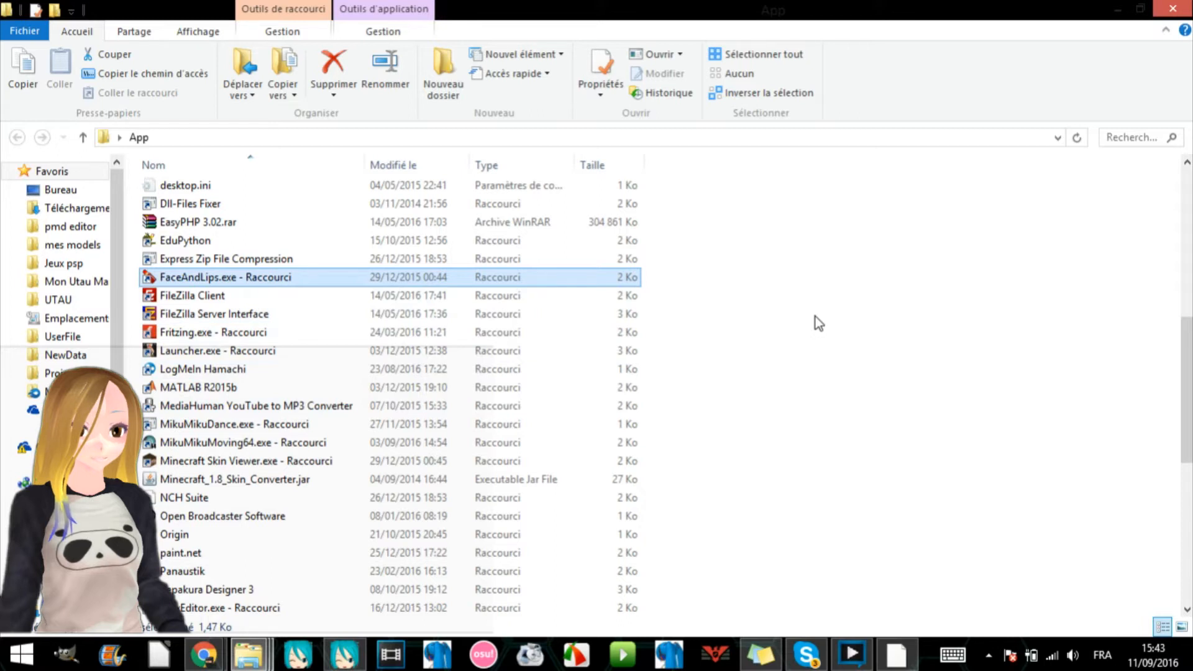
- Switch to the other MikuMikuDance window and look at the lip-sync with .VSQ file option among the facial expression commands
left_click(343, 654)
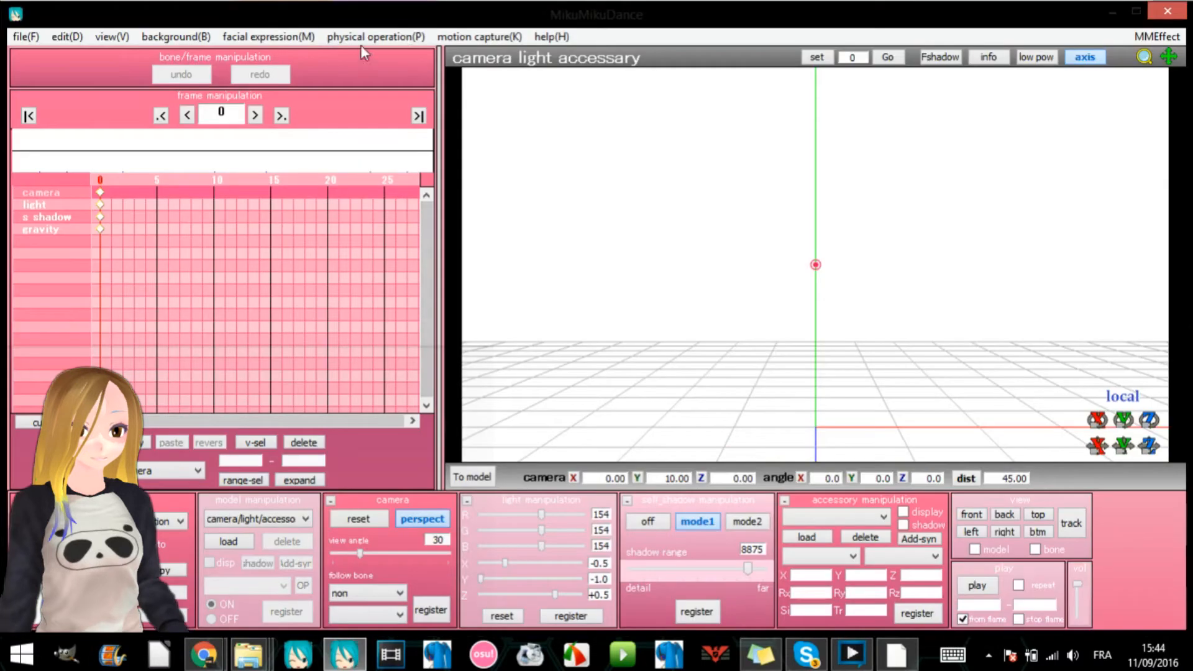
left_click(363, 37)
mouse_move(302, 41)
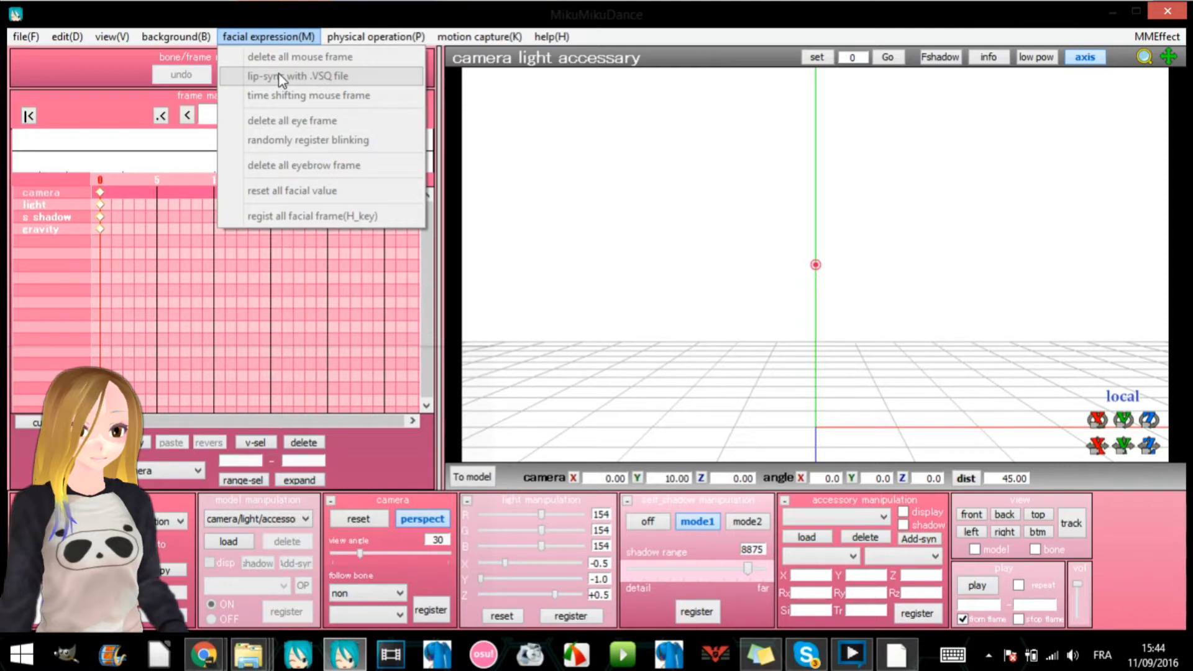
left_click(608, 240)
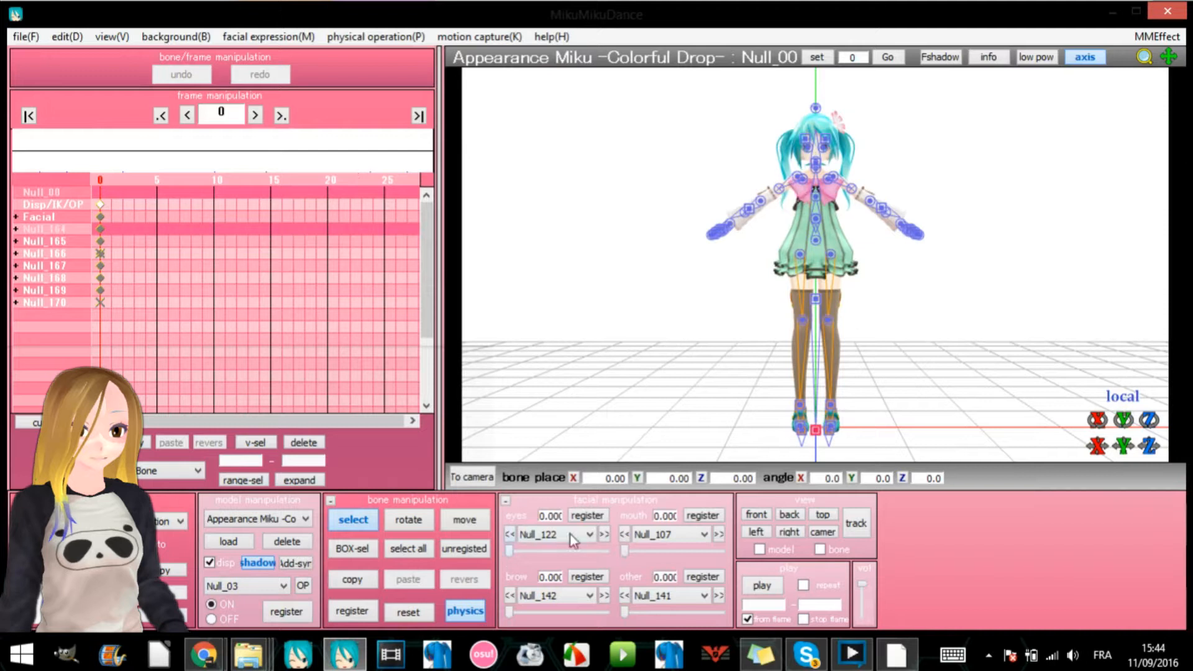
- Try the Null_107 mouth morph on the Miku model and advance the timeline to frame 4
left_click_drag(624, 552, 656, 552)
key("Right")
key("Right")
key("Right")
key("Right")
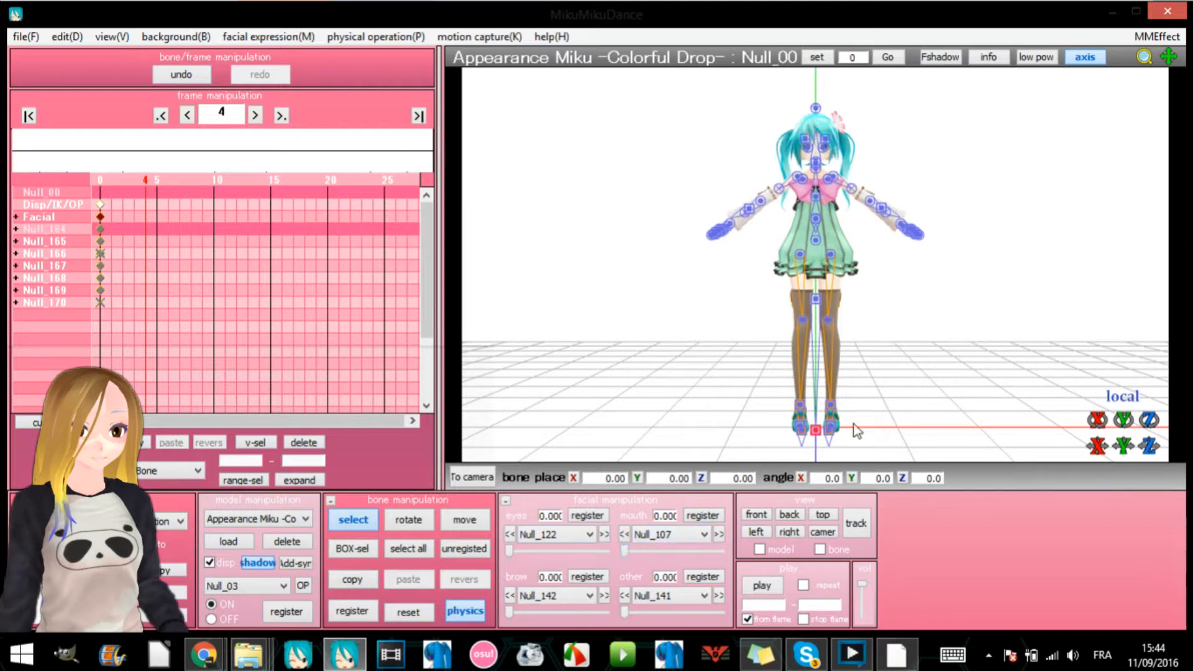
- Quit MikuMikuDance without saving, and clear the open folder windows off the desktop
left_click(1150, 15)
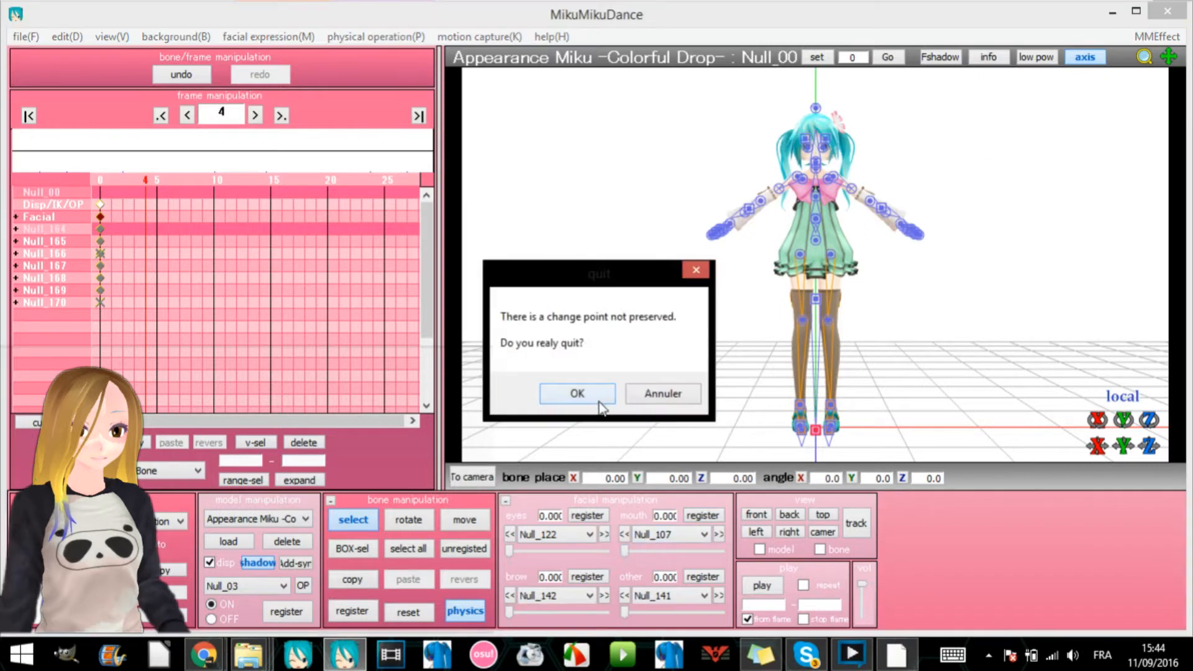
left_click(601, 399)
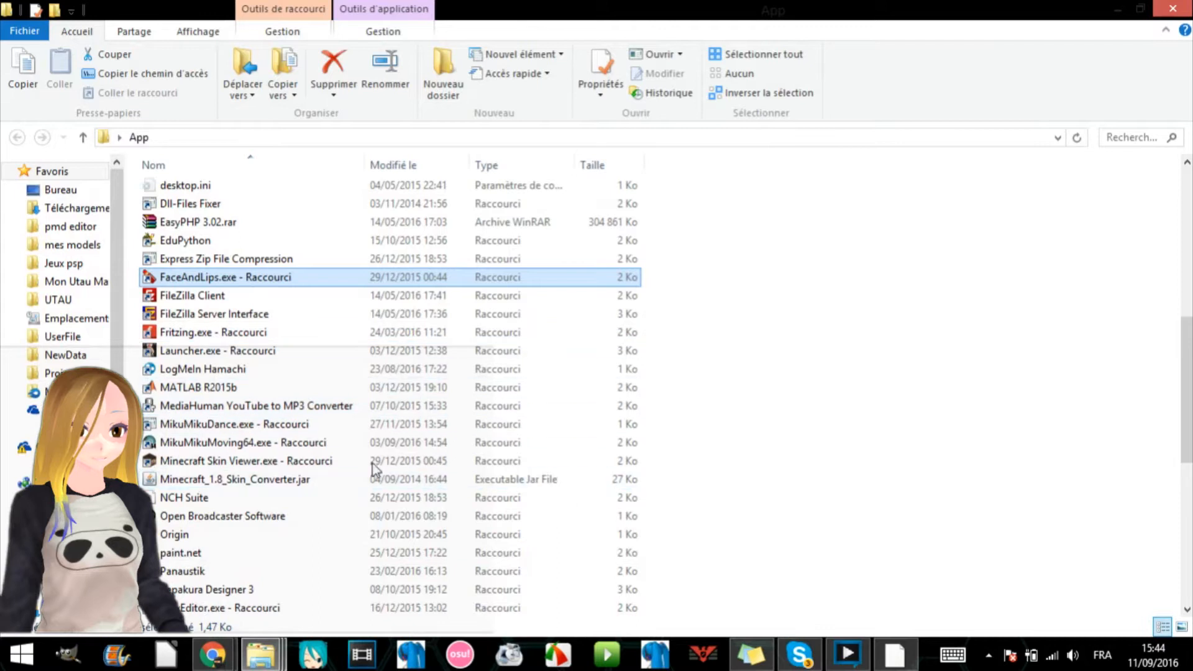
left_click(272, 660)
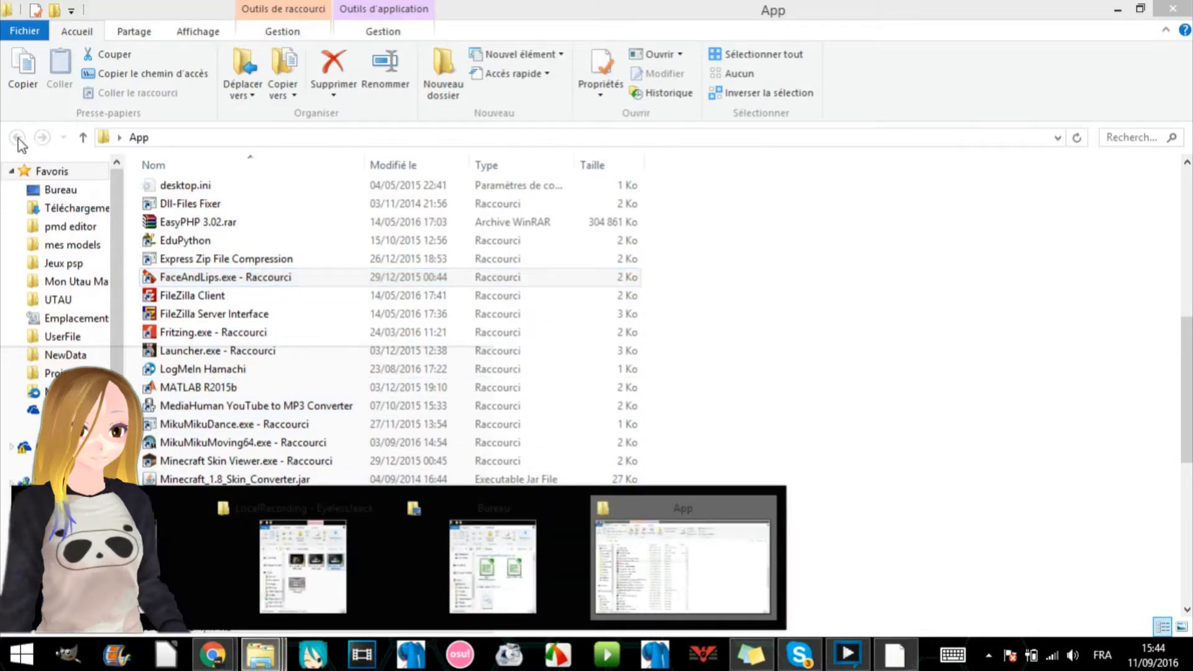
left_click(1174, 8)
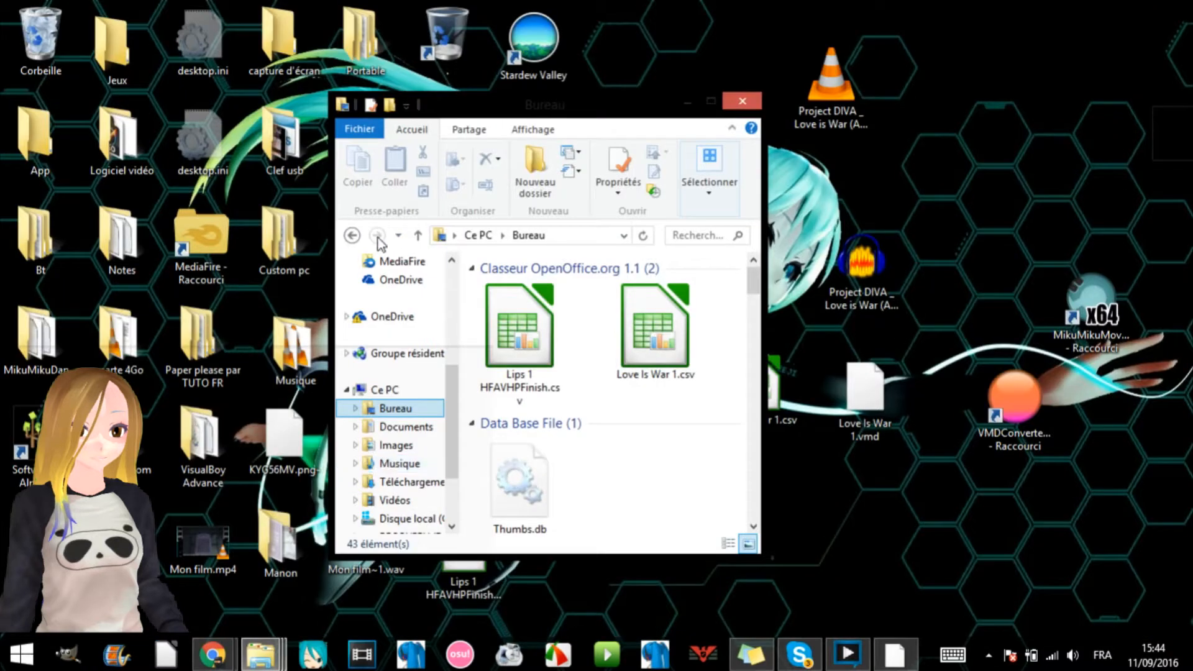
left_click(352, 235)
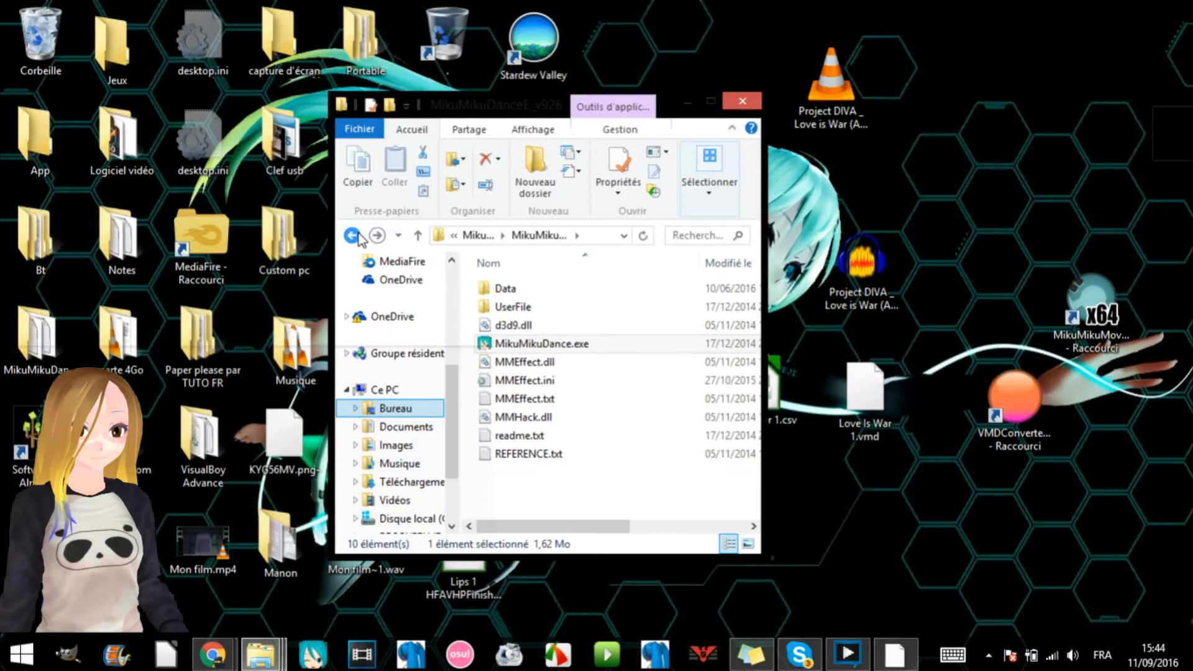
left_click(689, 101)
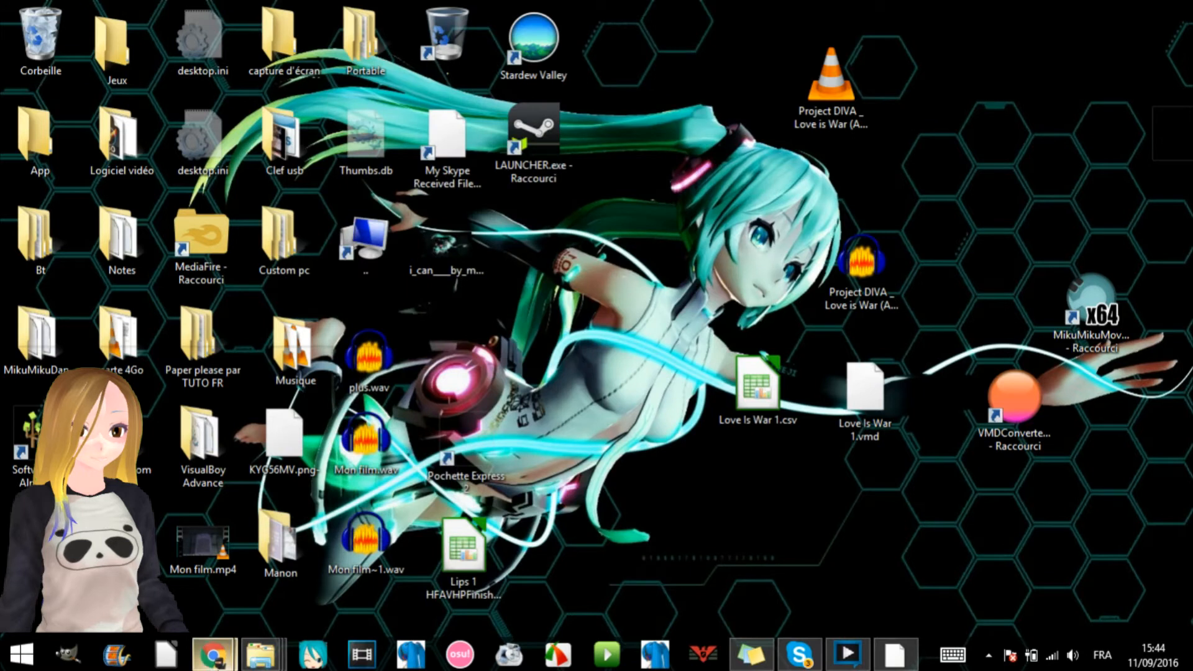
- Switch to Chrome and review the description of the YouTube video "MMM automatic lipsync to vocal file"
mouse_move(211, 654)
left_click(305, 571)
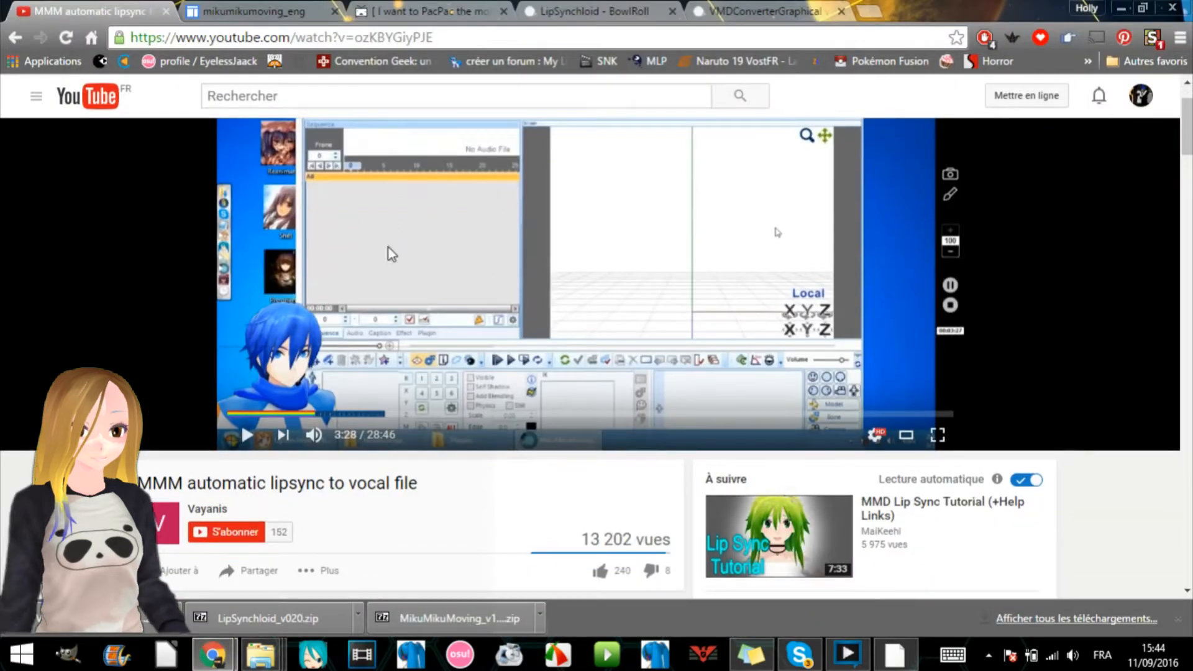
scroll(593, 386, "up", 2)
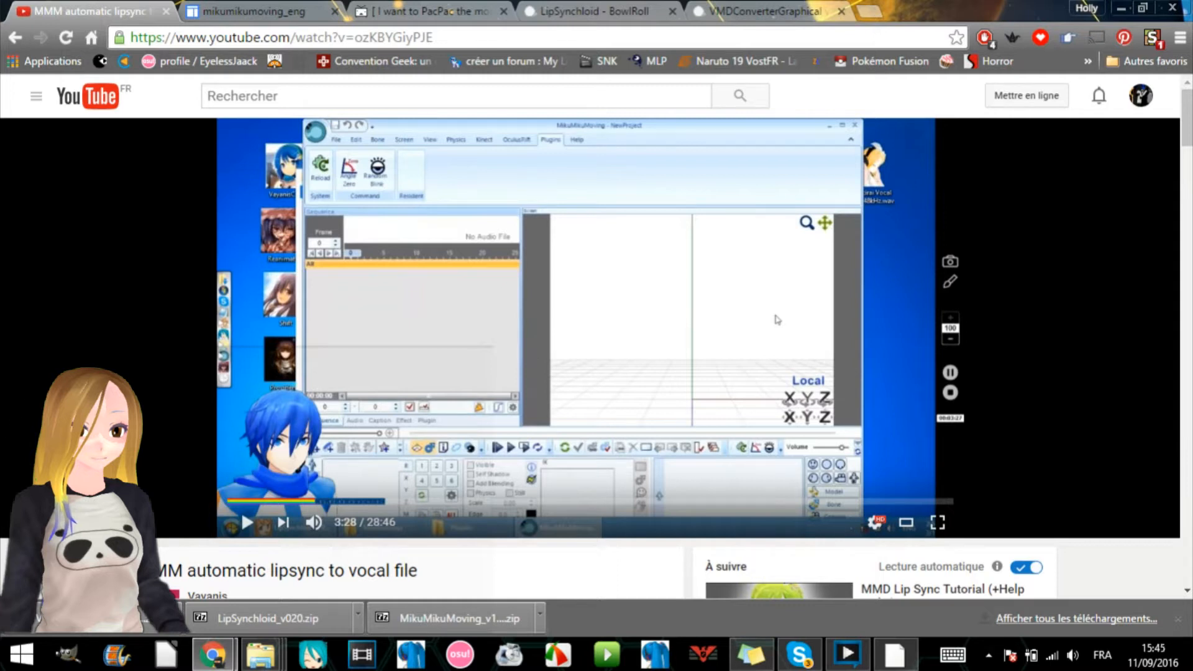
scroll(14, 318, "down", 9)
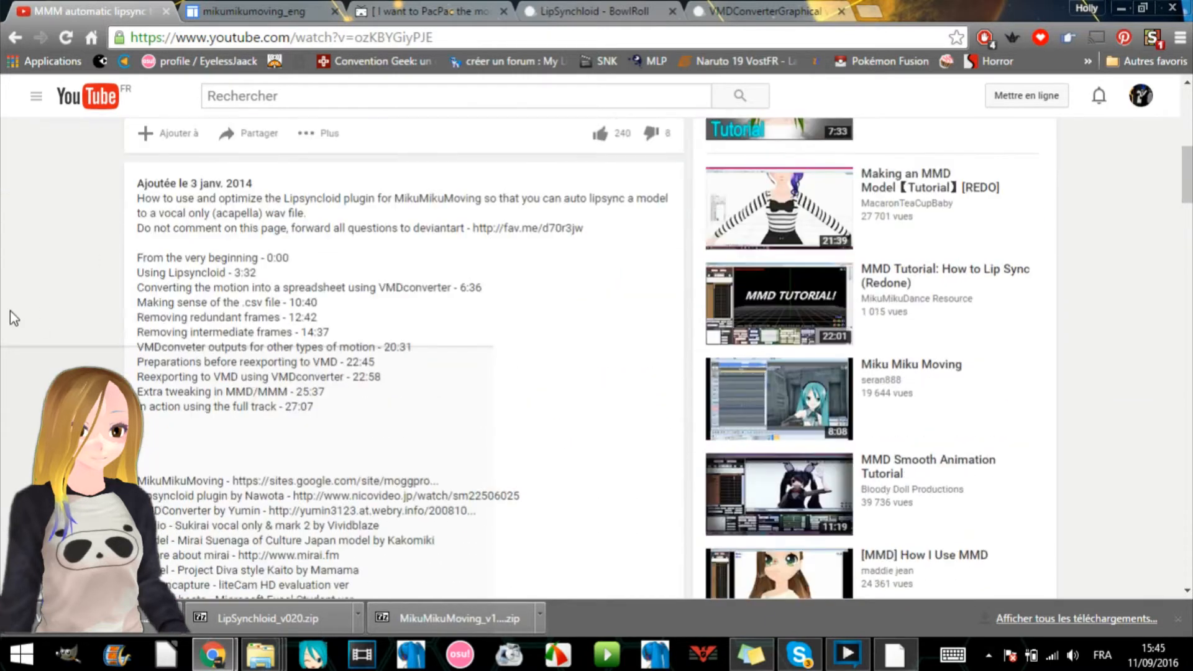
scroll(10, 311, "down", 5)
scroll(561, 322, "up", 15)
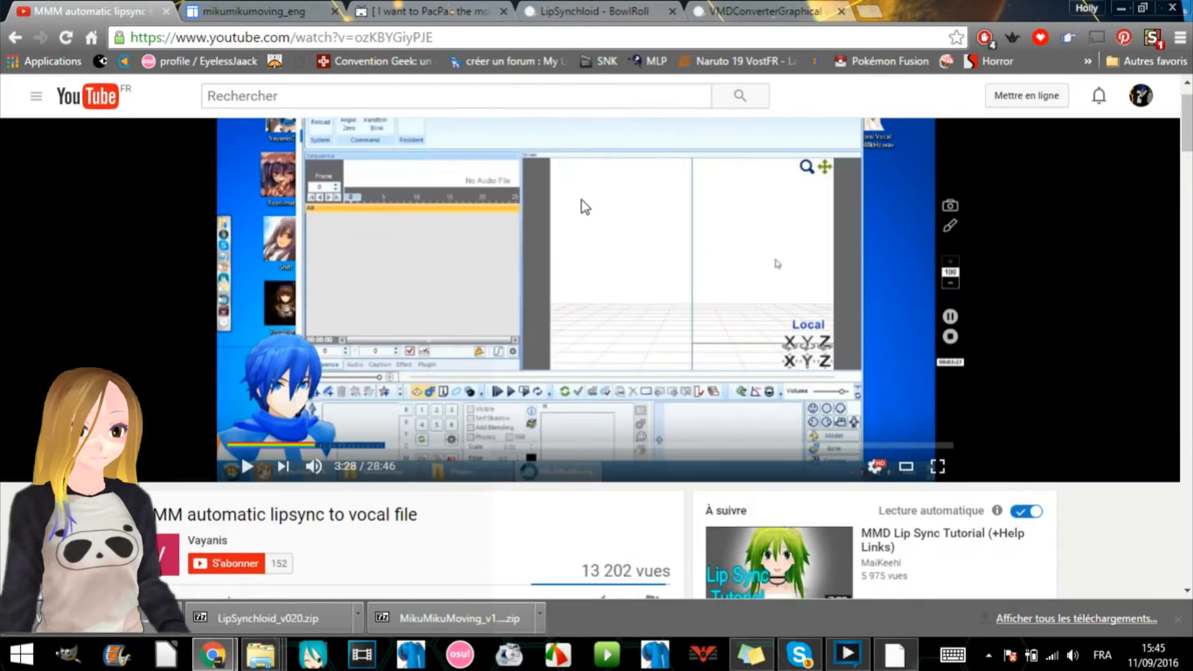
scroll(581, 200, "up", 1)
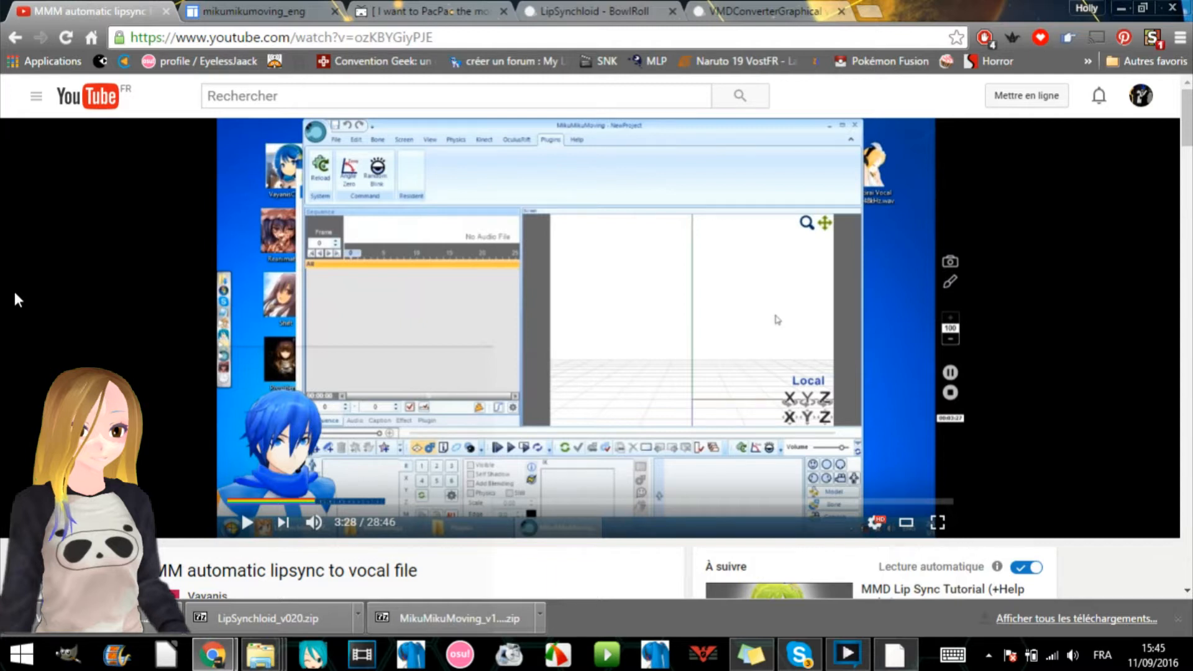
- Examine the MikuMikuMoving download page and the LipSynchloid page on niconico, and recheck the tutorial video's description
left_click(194, 13)
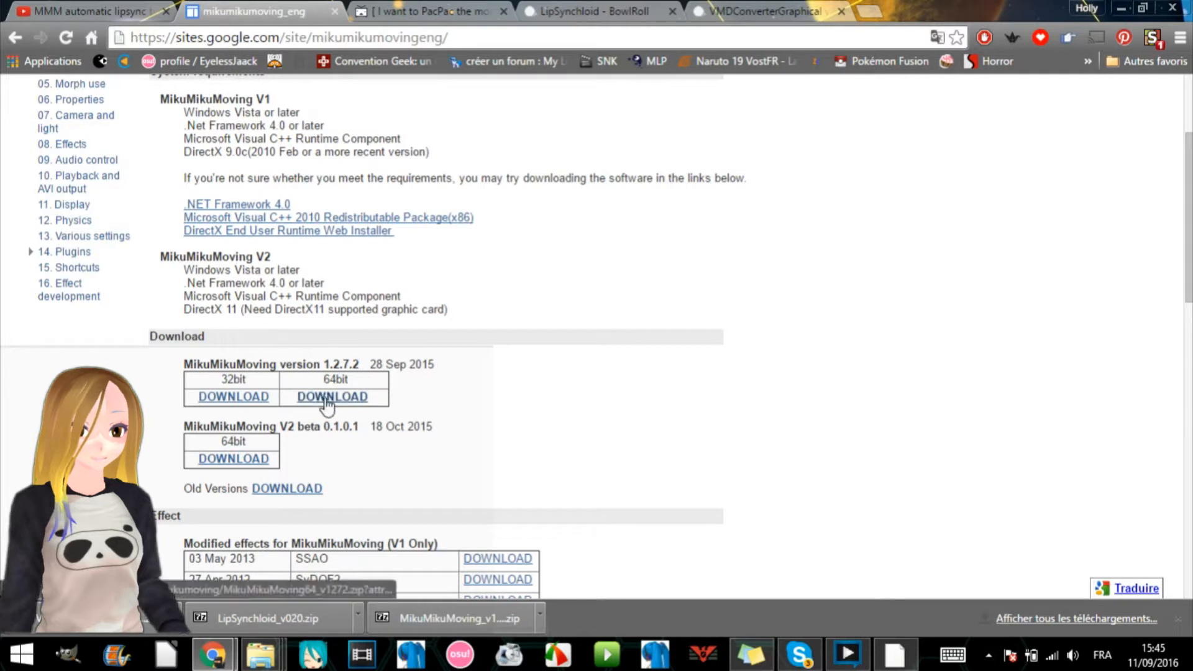
left_click(435, 3)
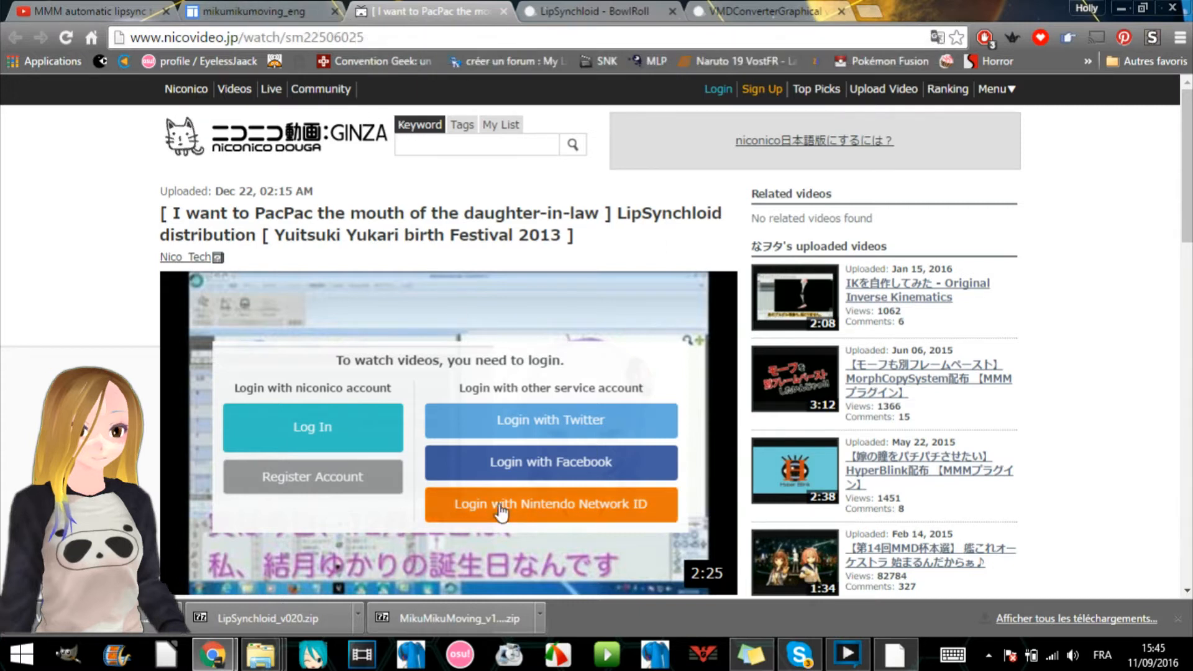
scroll(355, 299, "down", 5)
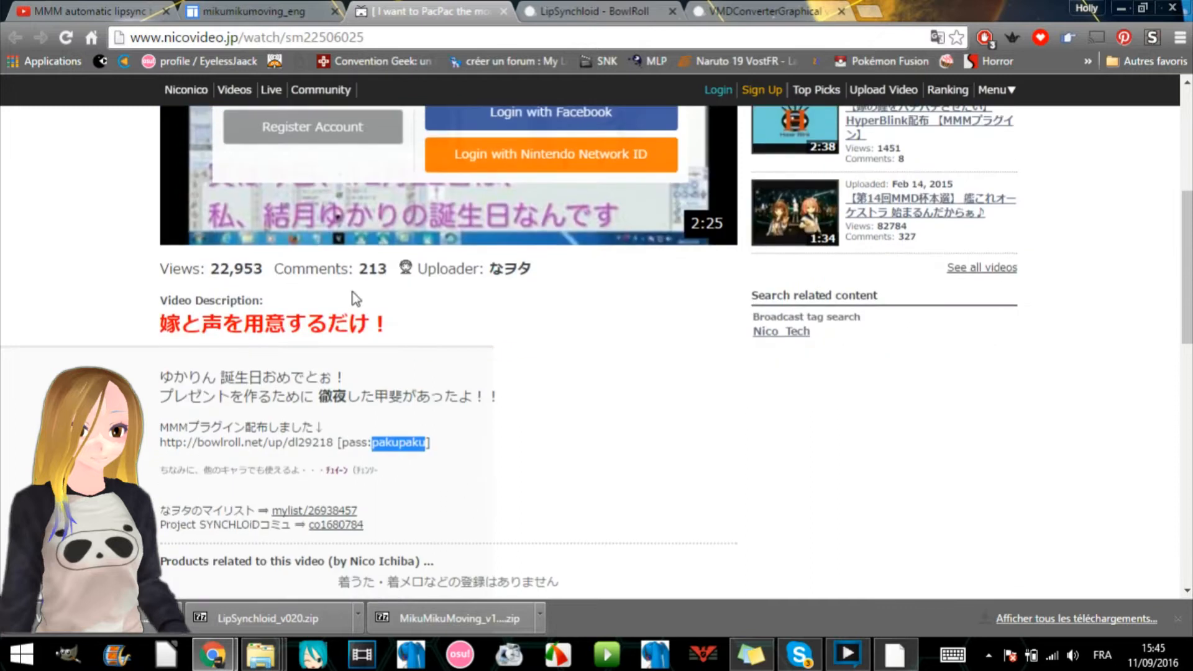
left_click(107, 5)
scroll(277, 485, "down", 3)
scroll(277, 483, "up", 3)
- Reveal the downloaded MikuMikuMoving_v1272.zip in its folder and view the archive's properties
left_click(301, 9)
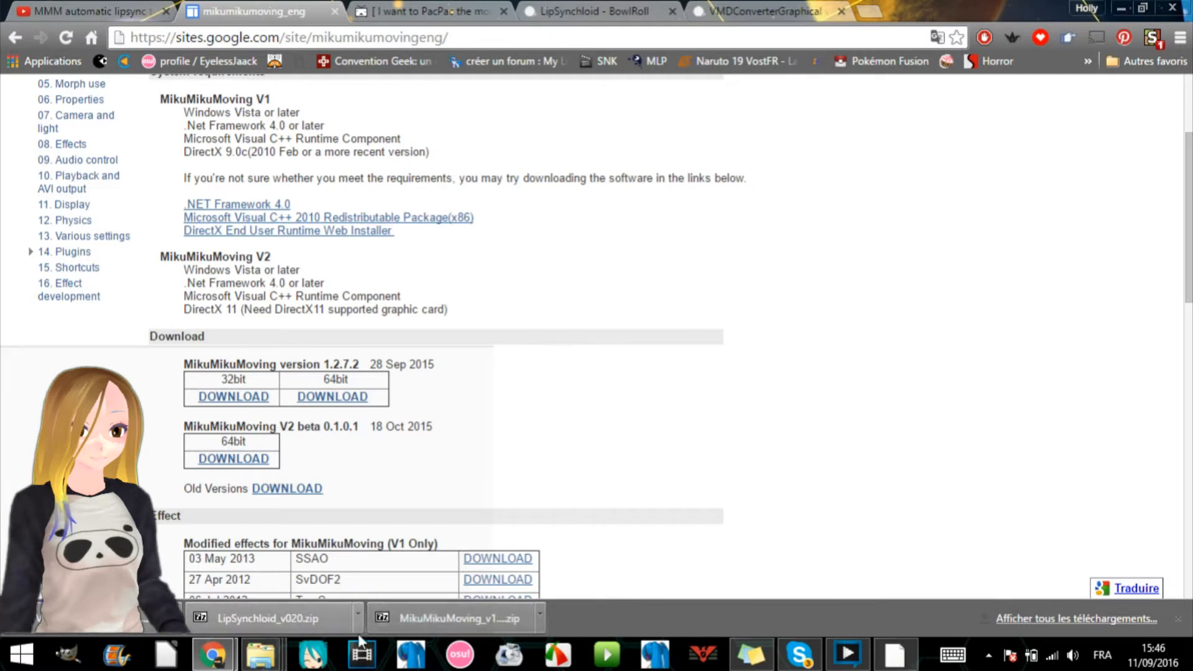
left_click(540, 618)
left_click(596, 562)
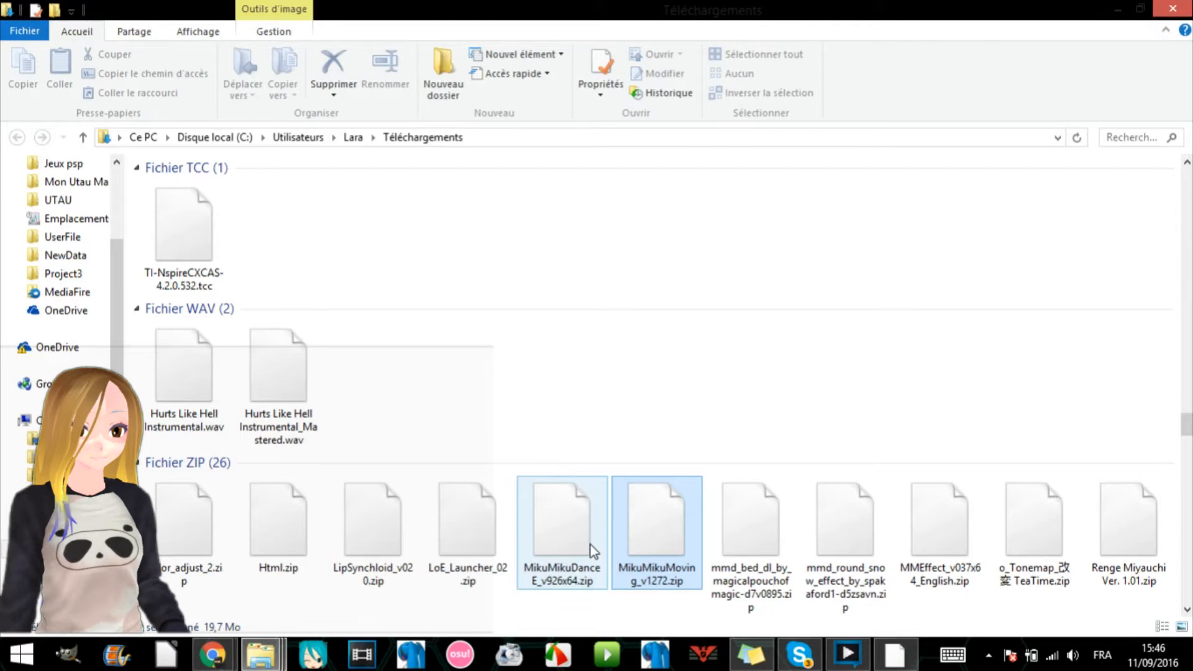
right_click(674, 530)
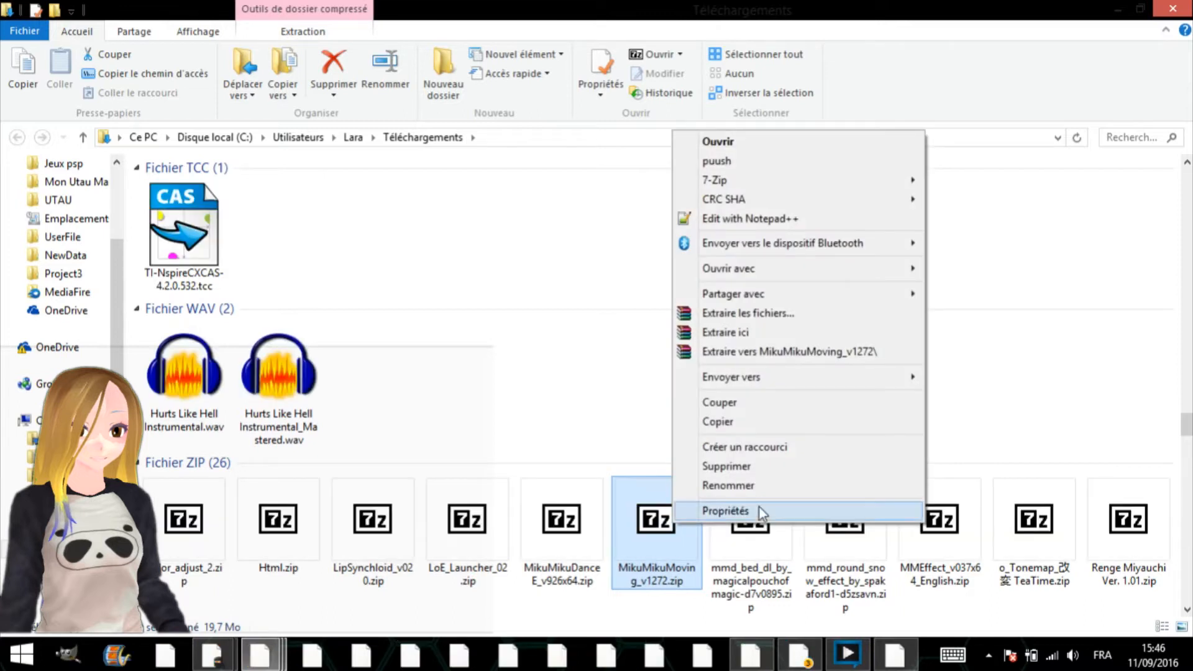
left_click(759, 502)
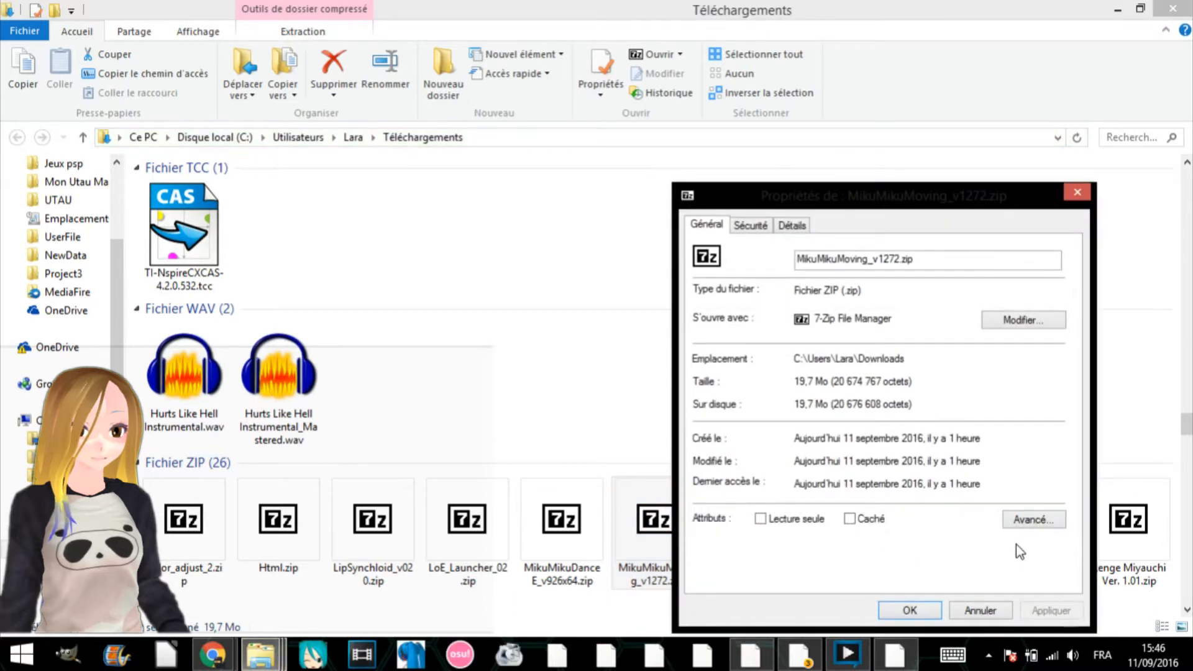
left_click(912, 609)
- View the properties of LipSynchloid_v020.zip in the Téléchargements folder
left_click(368, 540)
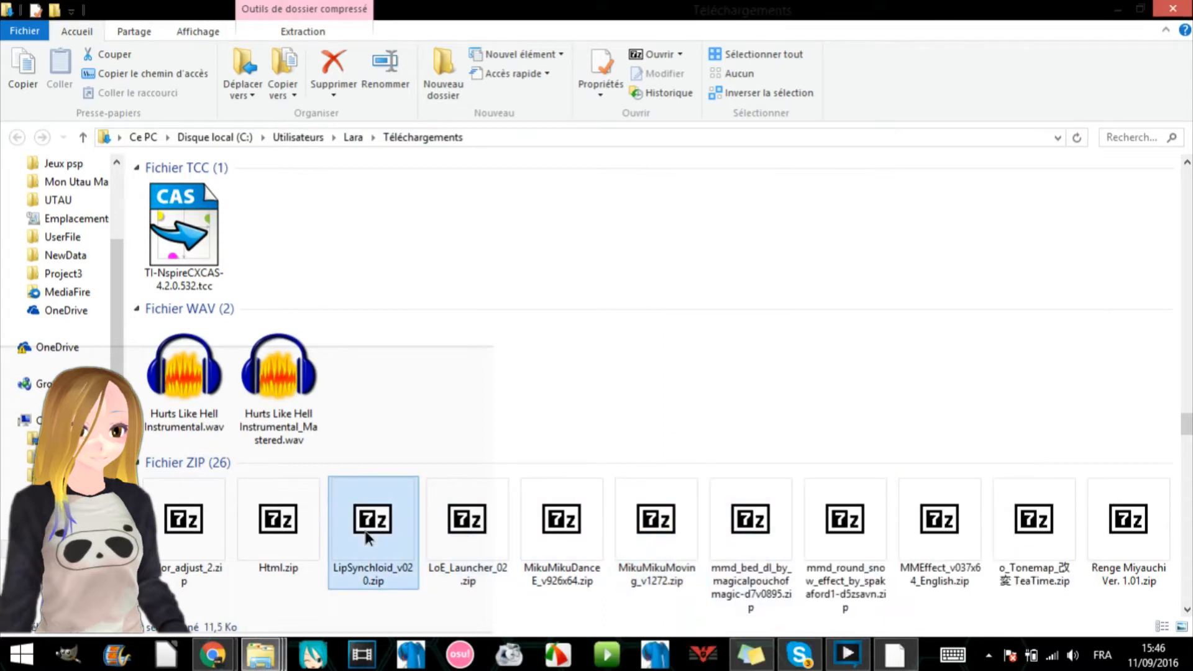
right_click(368, 538)
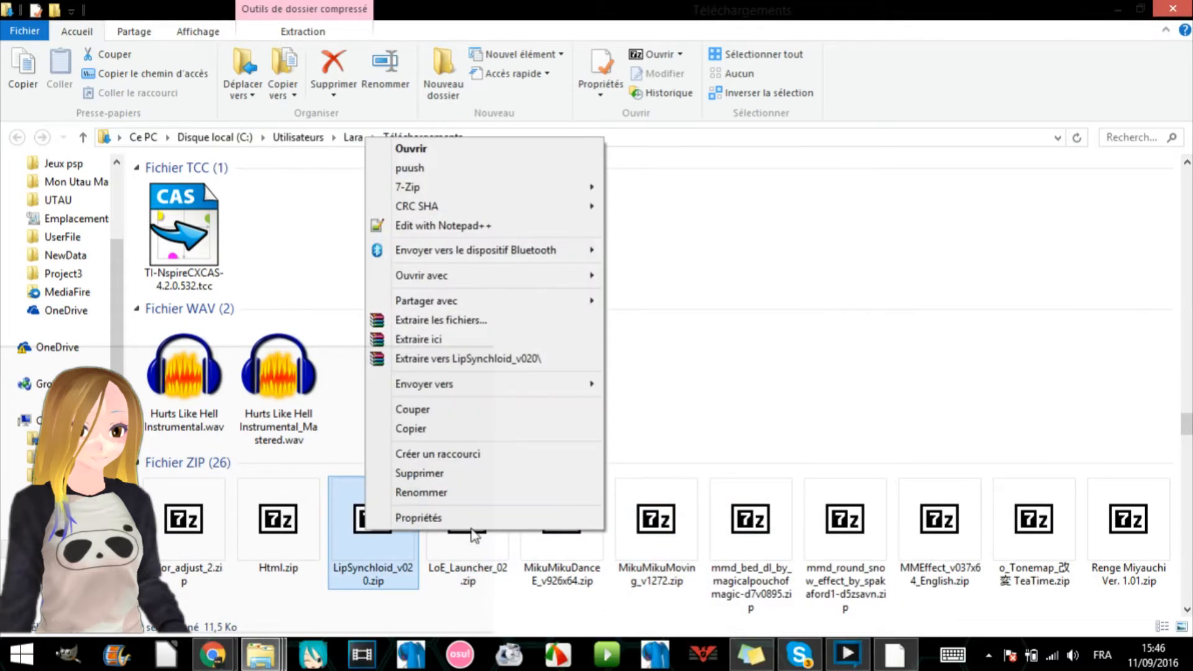
left_click(473, 518)
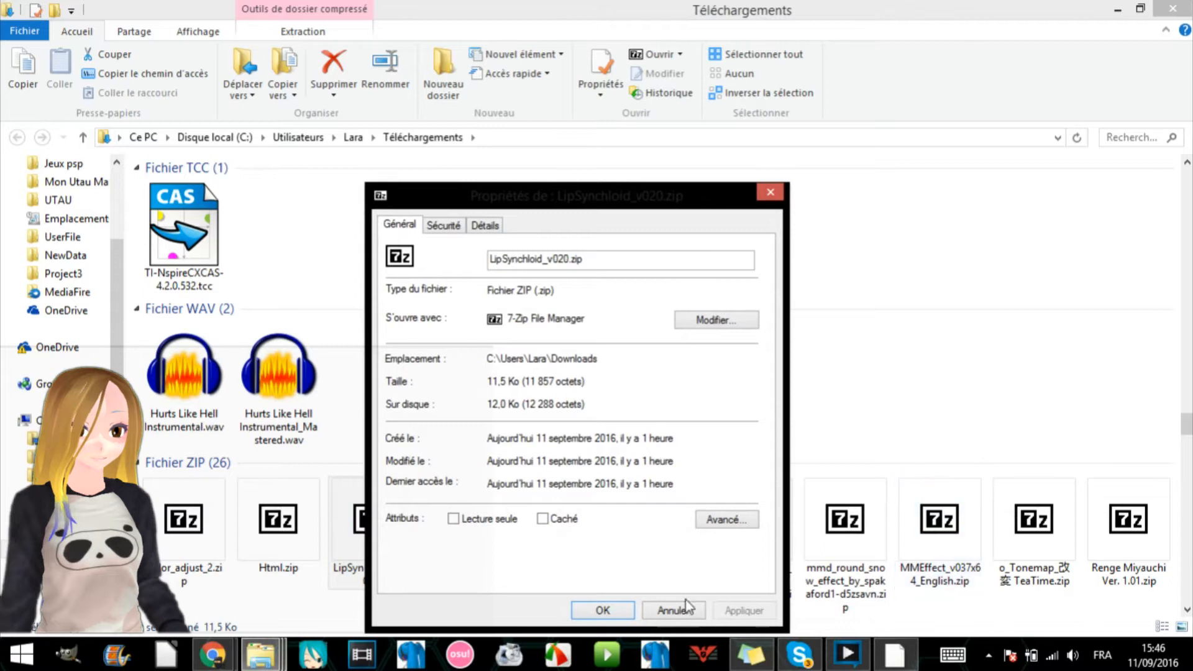
left_click(770, 193)
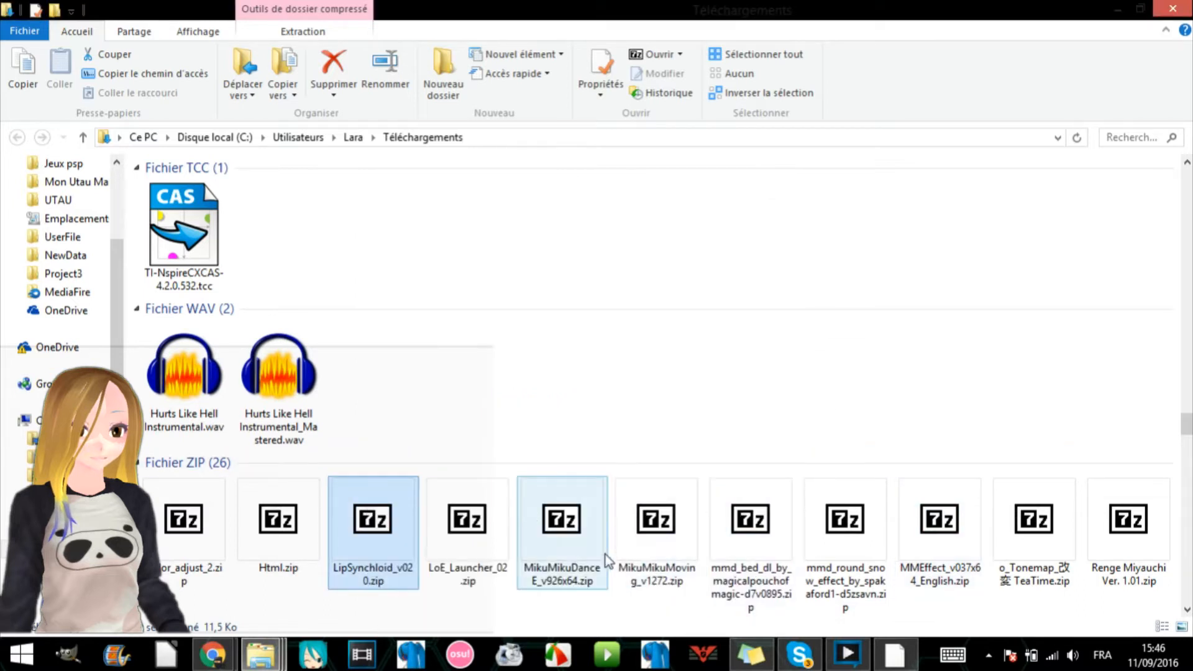
- Open the extracted LipSynchloid_v020 folder in Téléchargements and select LipSynchloid_v020.dll
scroll(578, 398, "up", 15)
scroll(578, 395, "up", 8)
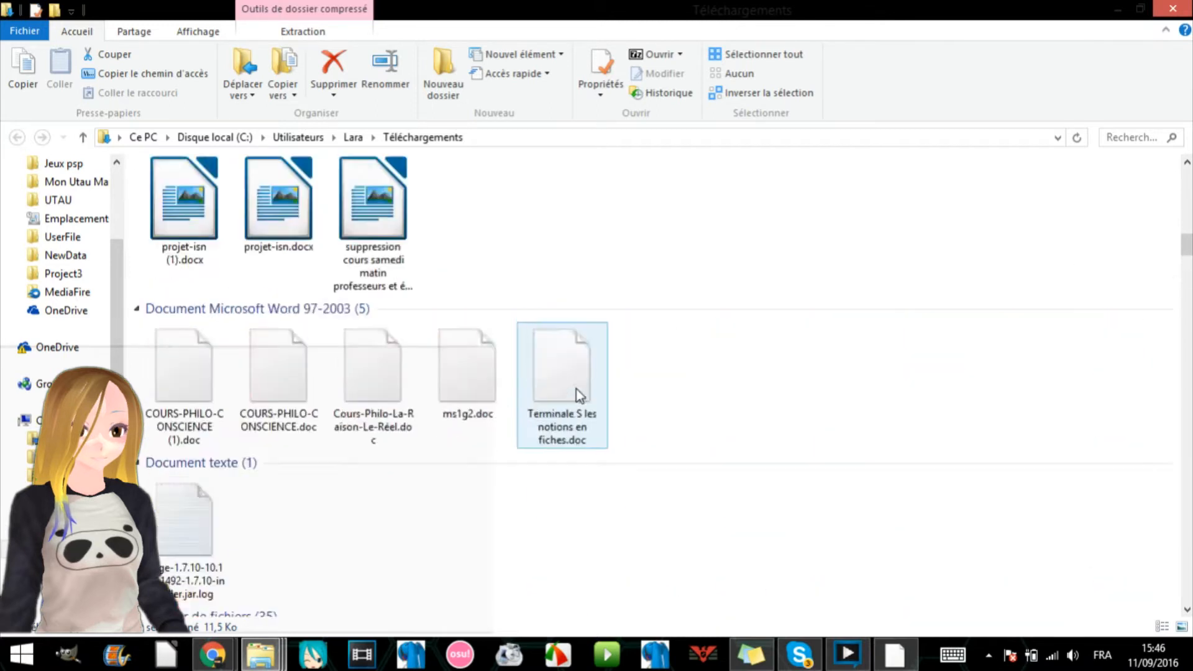
scroll(578, 394, "down", 3)
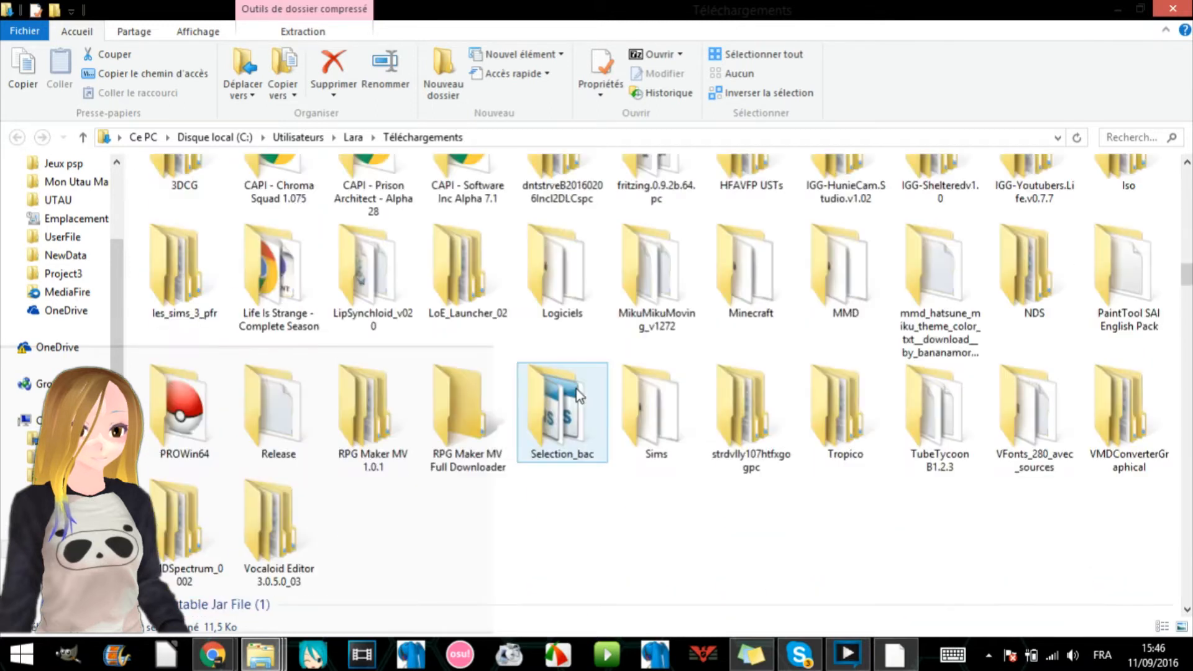
double_click(376, 292)
left_click(261, 194)
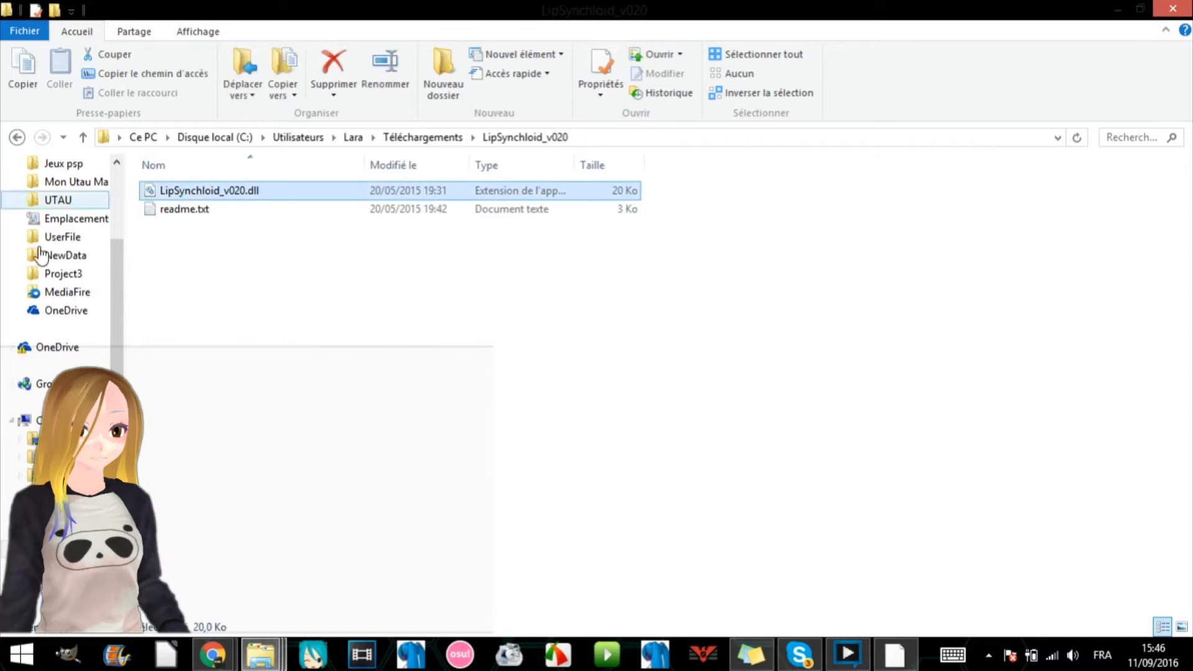
- Open the Plugins folder inside MikuMikuMoving_v1272 in Téléchargements to check that it contains LipSynchloid_v020.dll
left_click(15, 138)
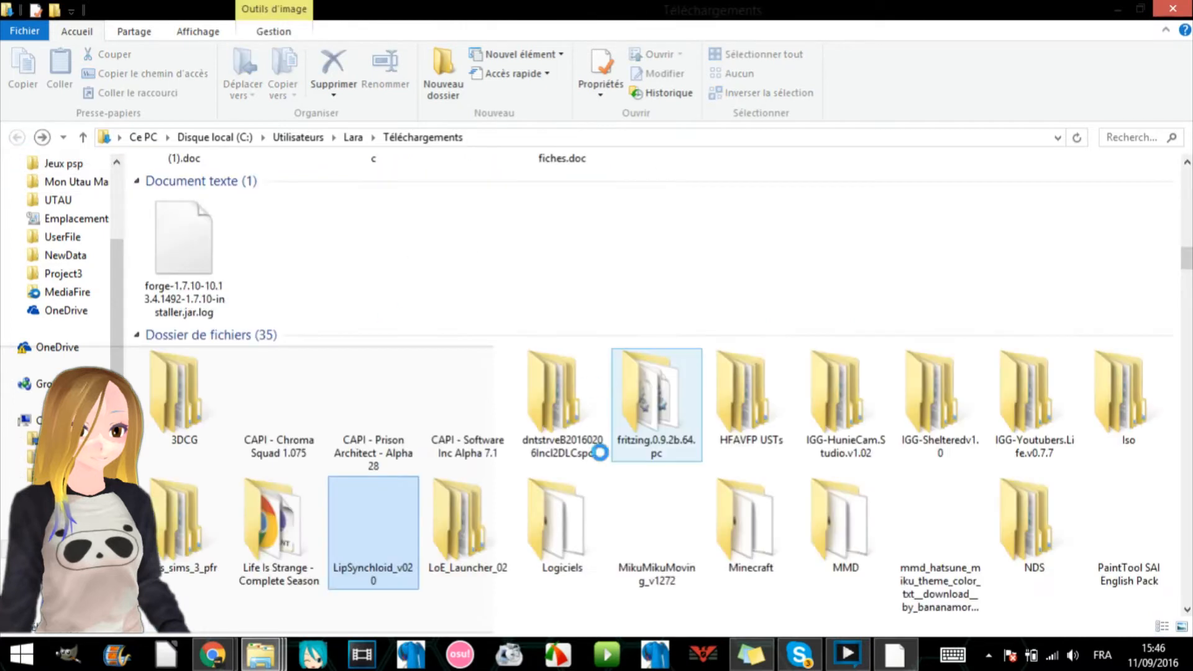
double_click(676, 526)
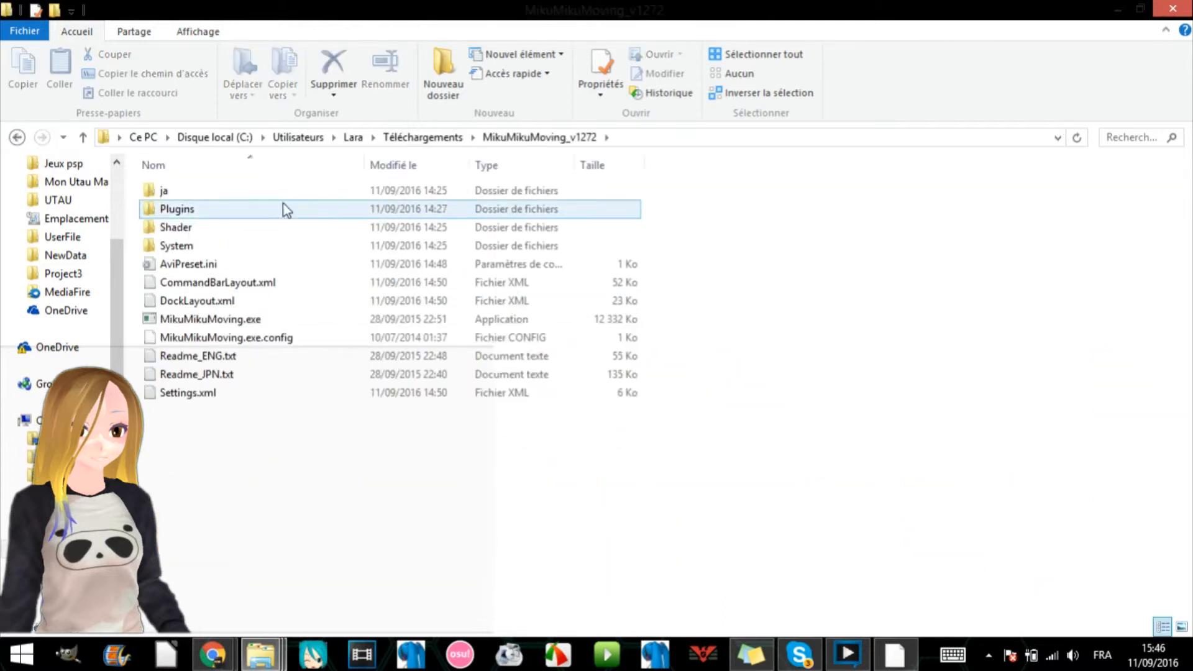
double_click(261, 211)
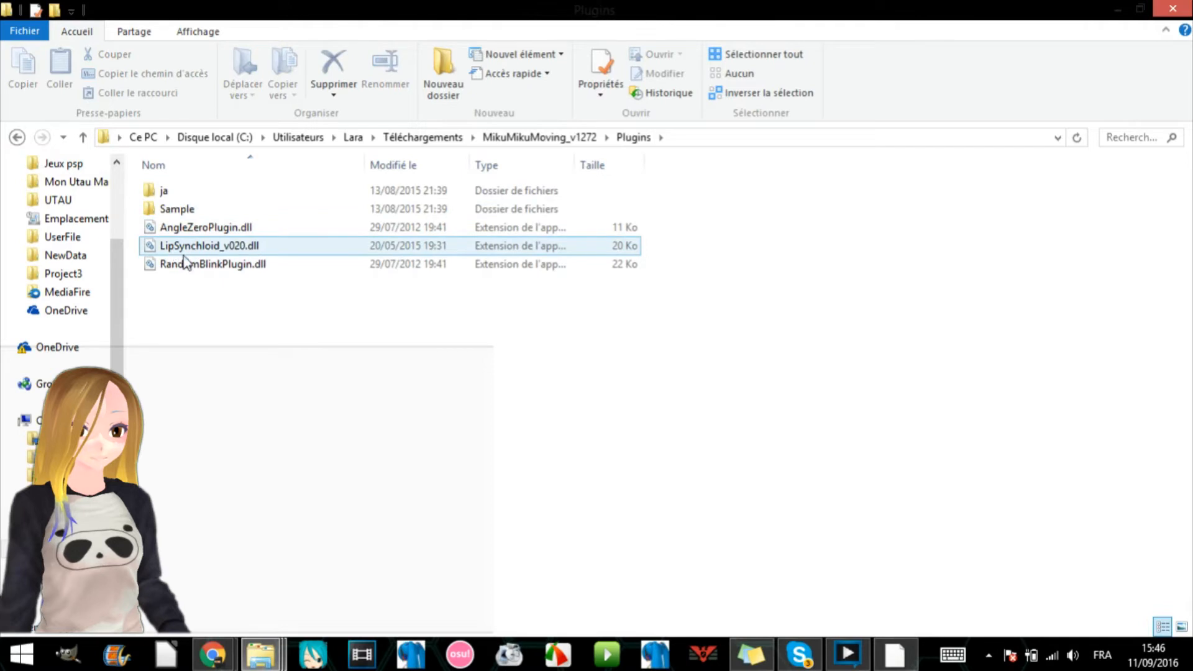
- Minimize the open windows and launch the 64-bit MikuMikuMoving from its desktop shortcut
left_click(1123, 11)
left_click(1104, 7)
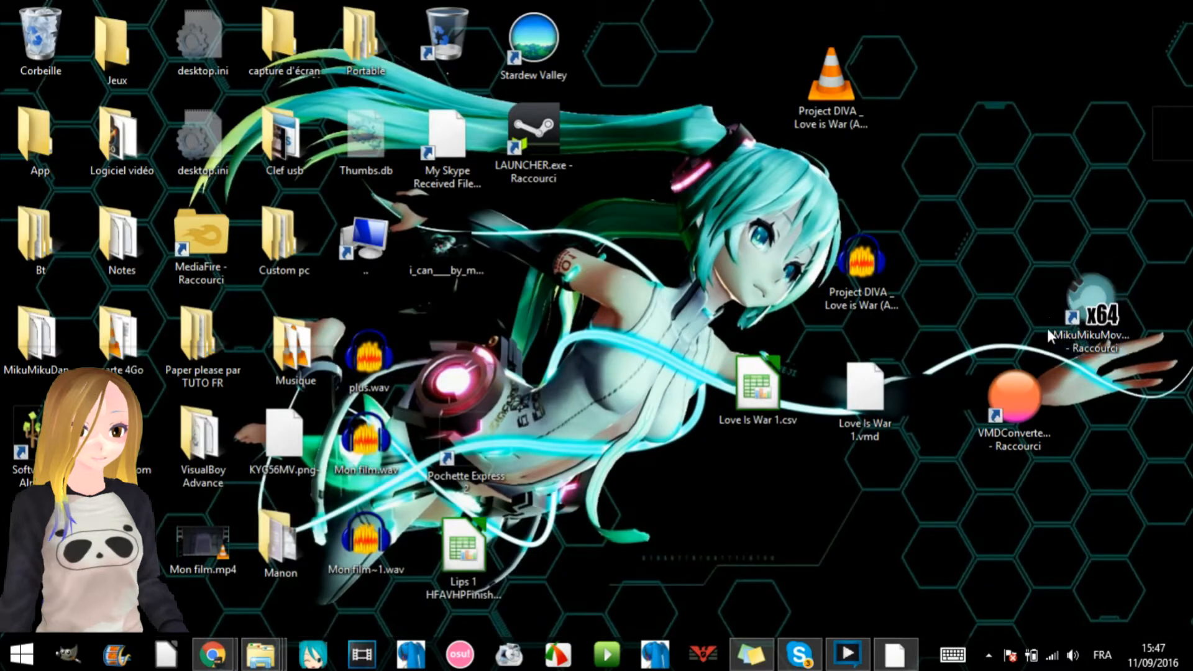
left_click(1102, 315)
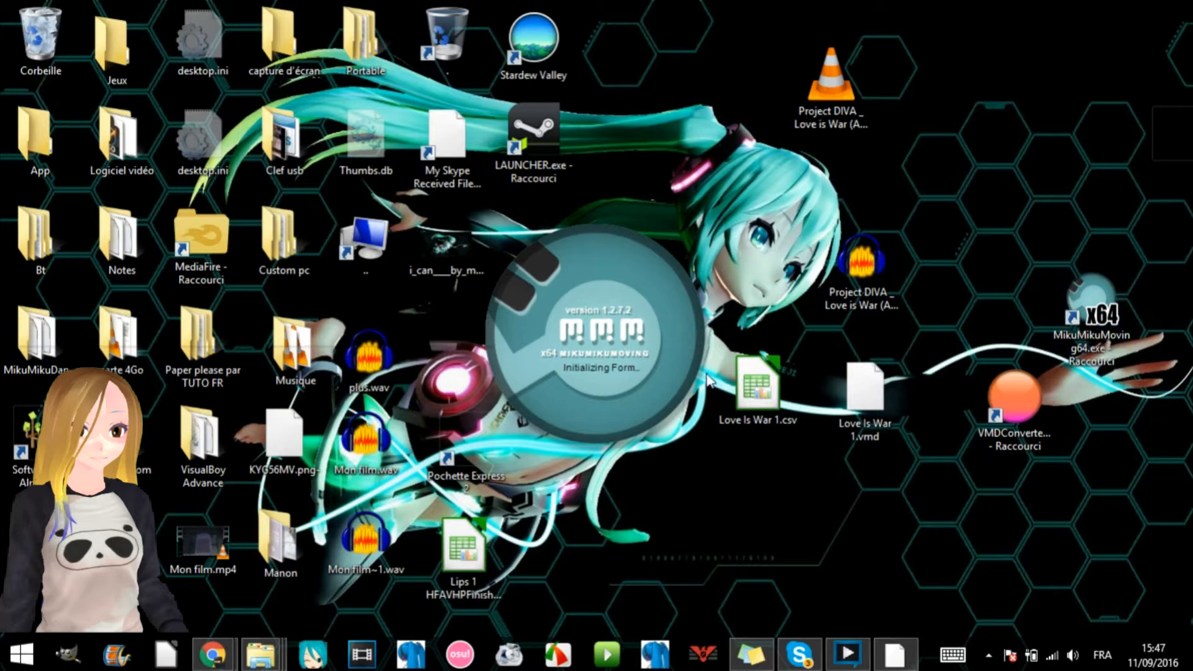
- Open FormatFactory, make room for its window beside the desktop files, and add the Love is War acapella MP3 for conversion
left_click(850, 80)
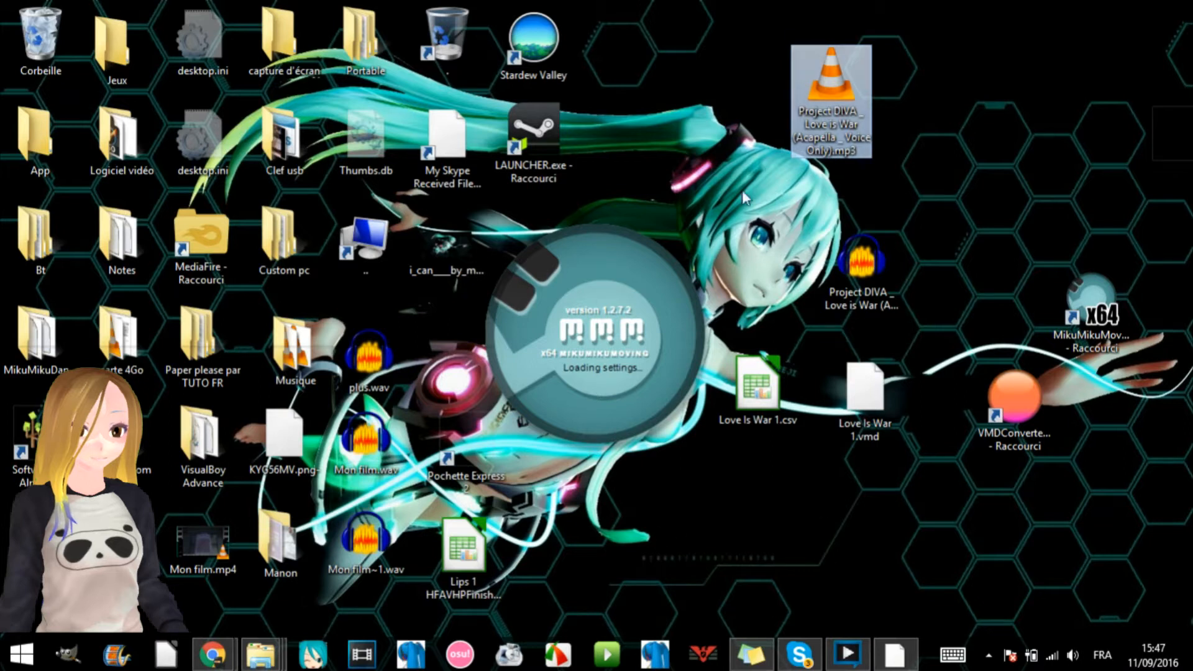
left_click(509, 653)
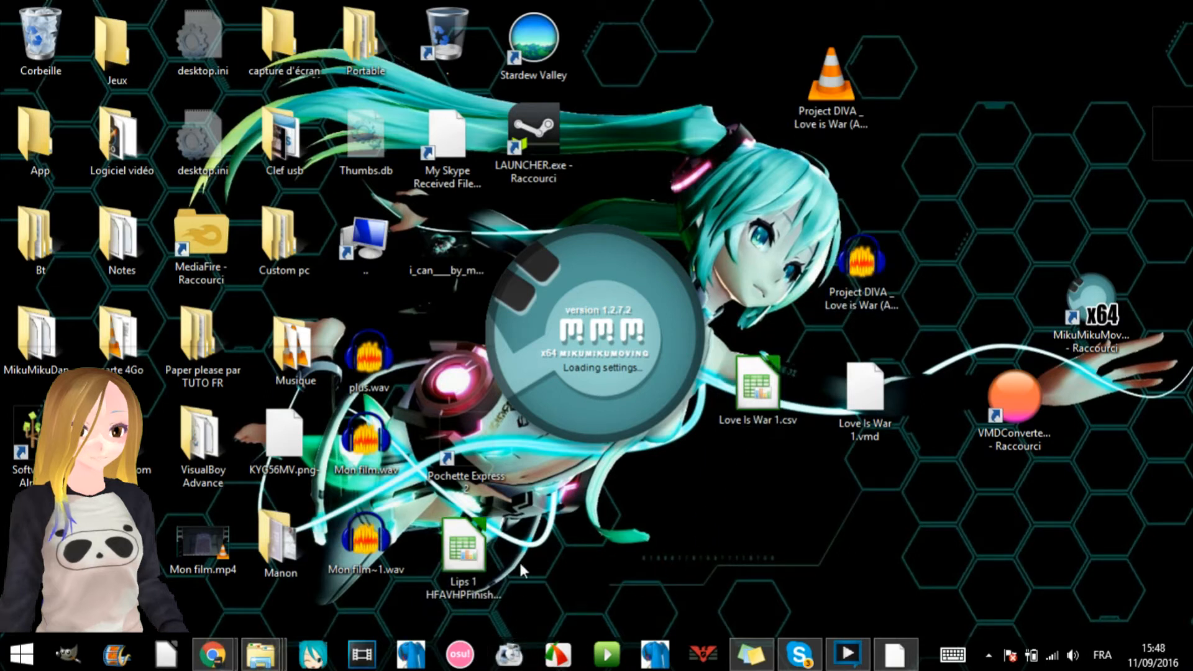
left_click(519, 662)
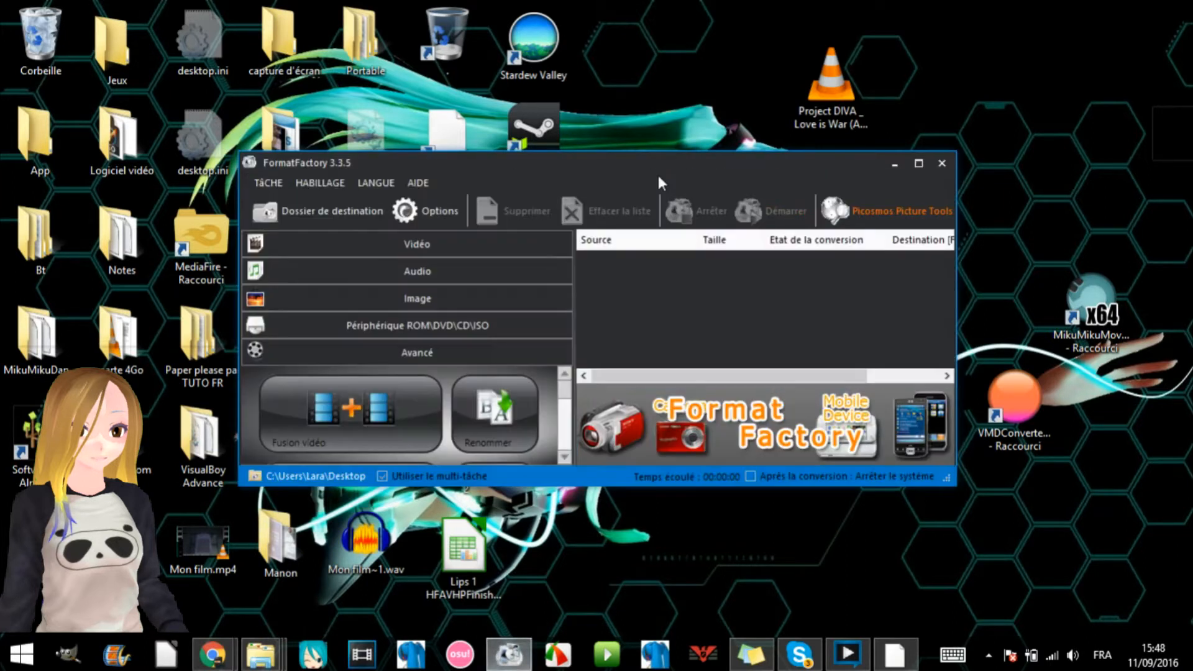
left_click_drag(676, 177, 376, 46)
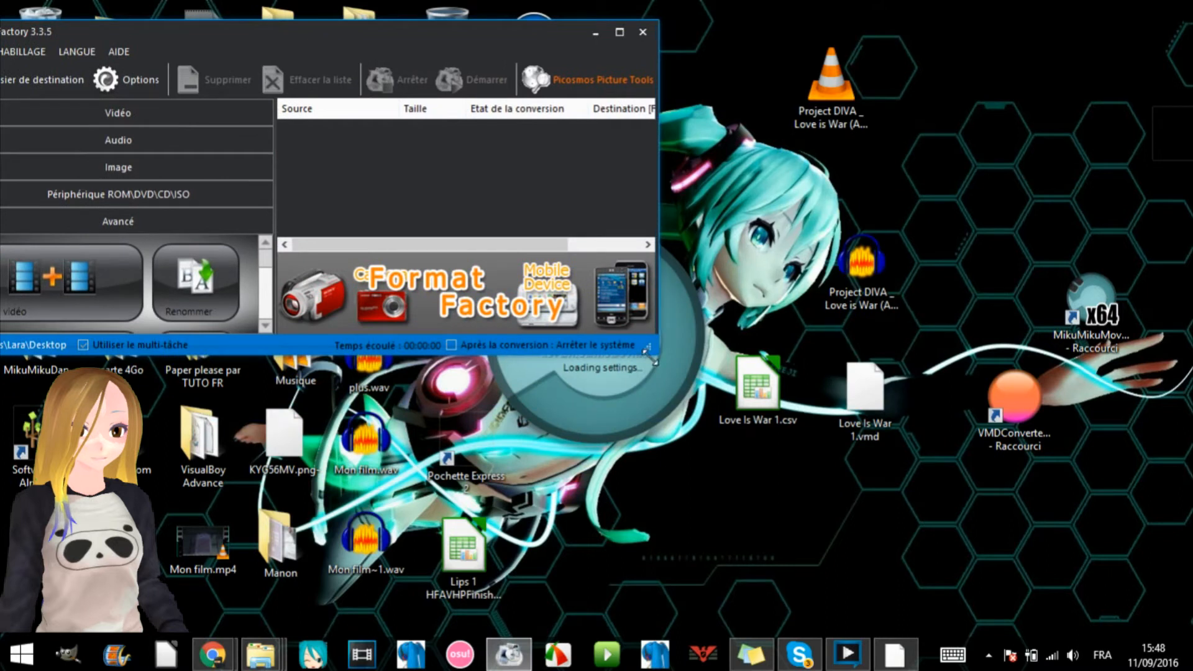
left_click_drag(657, 353, 753, 445)
left_click_drag(837, 103, 503, 197)
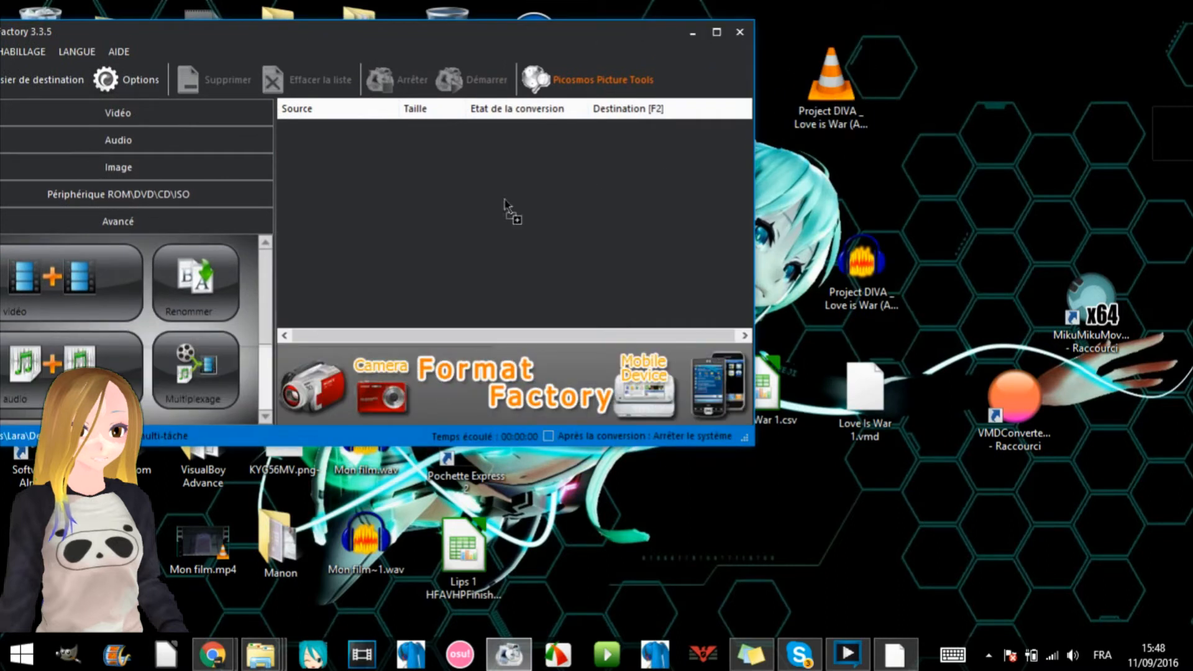
- Choose WAV as the output format with a sampling frequency of 48000 Hz, and close FormatFactory without converting
left_click_drag(352, 184, 348, 237)
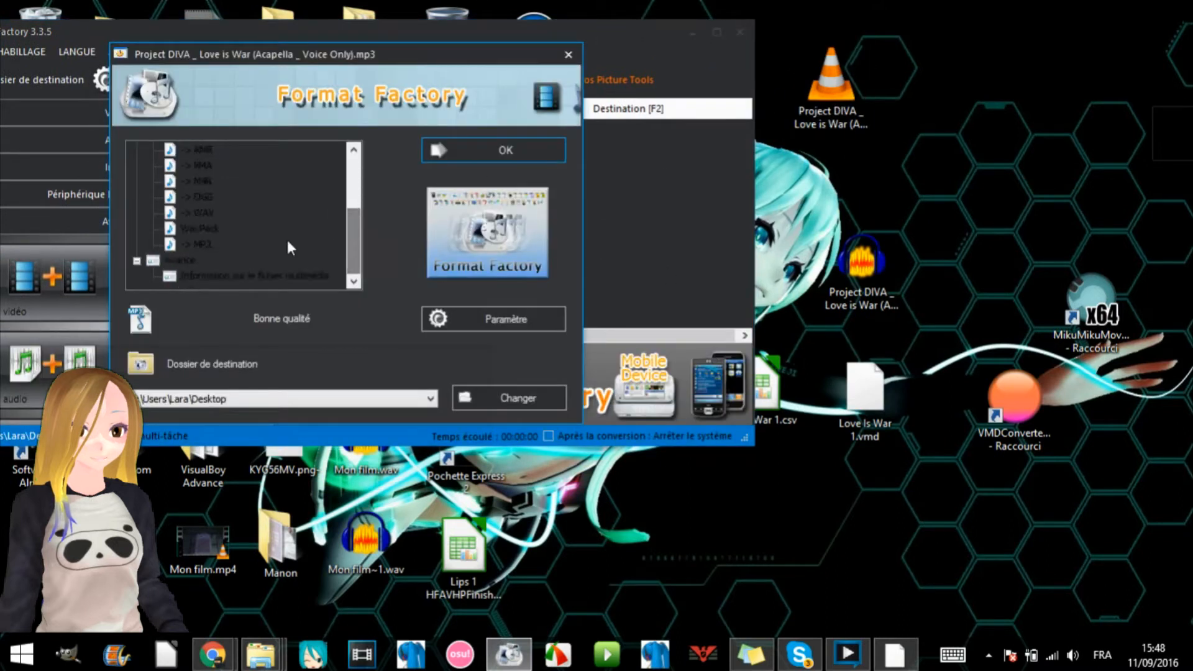
left_click(199, 211)
left_click(496, 307)
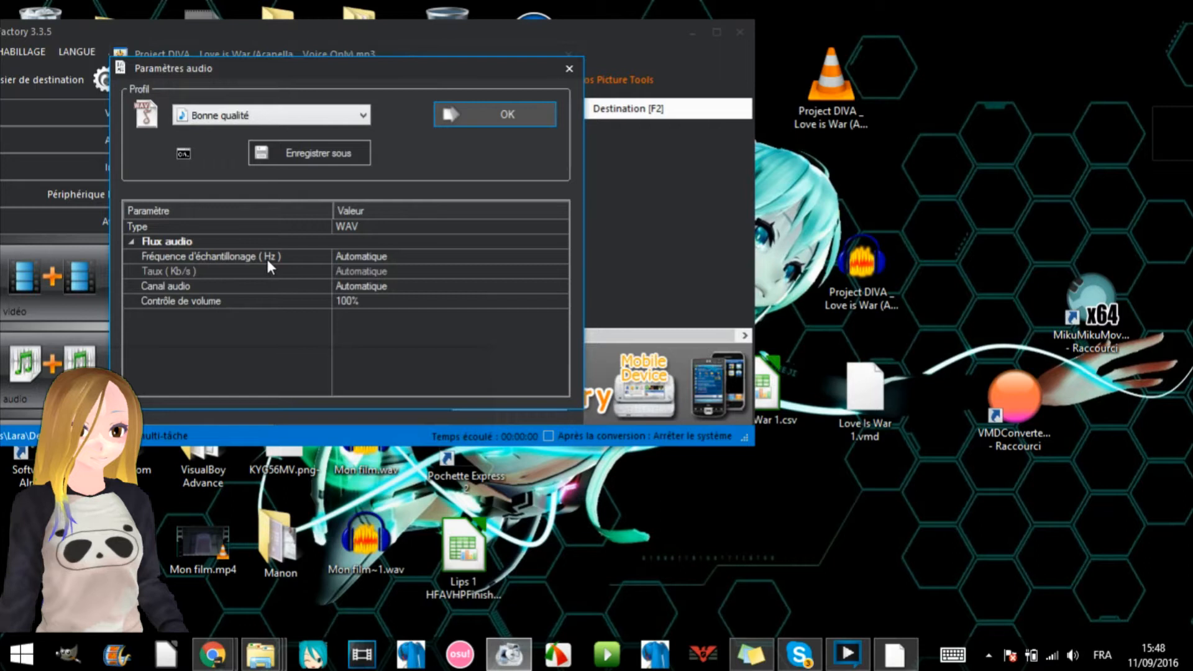
left_click(382, 256)
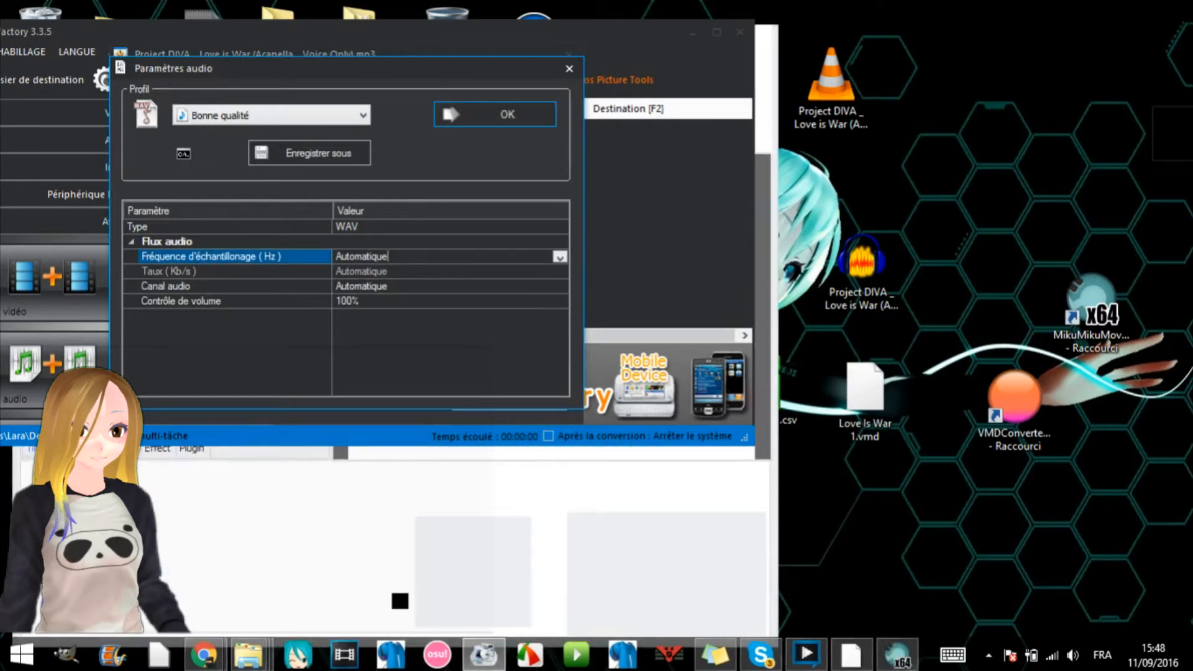
left_click(560, 257)
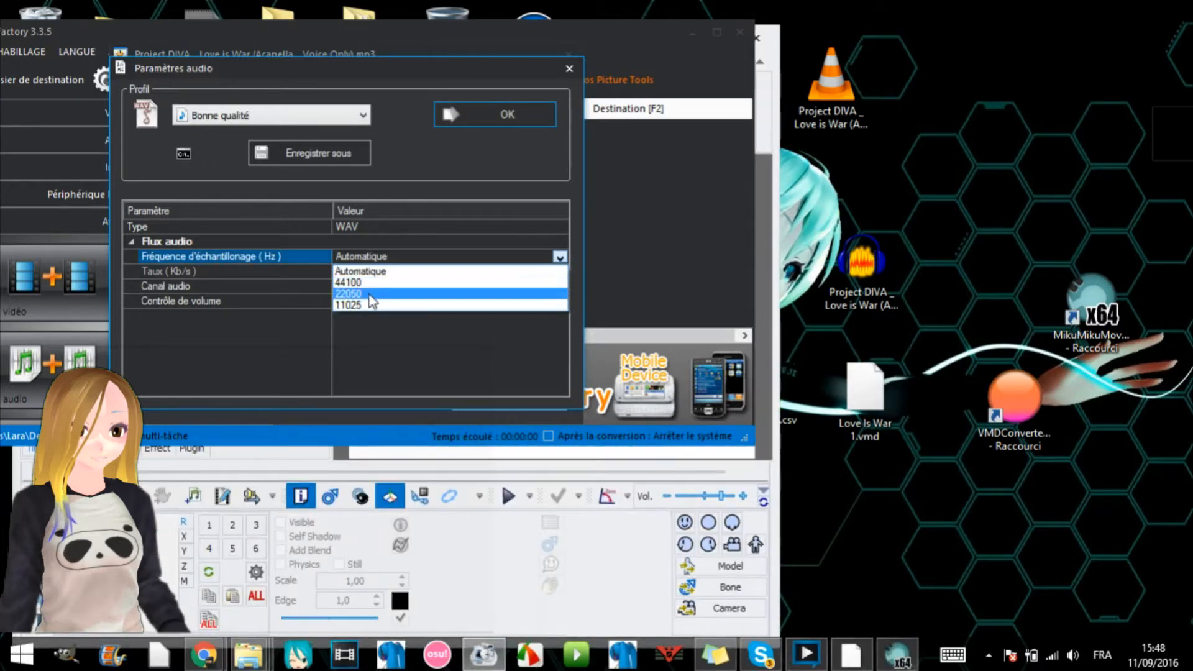
left_click(376, 271)
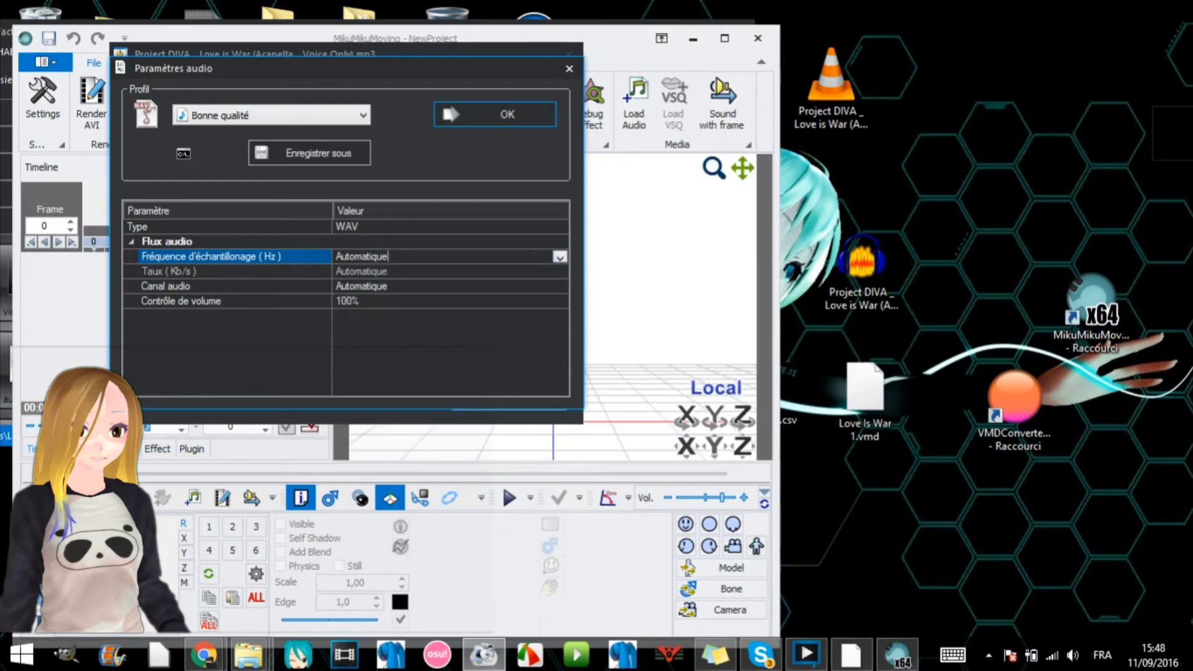
key("BackSpace")
key("BackSpace")
type("48000")
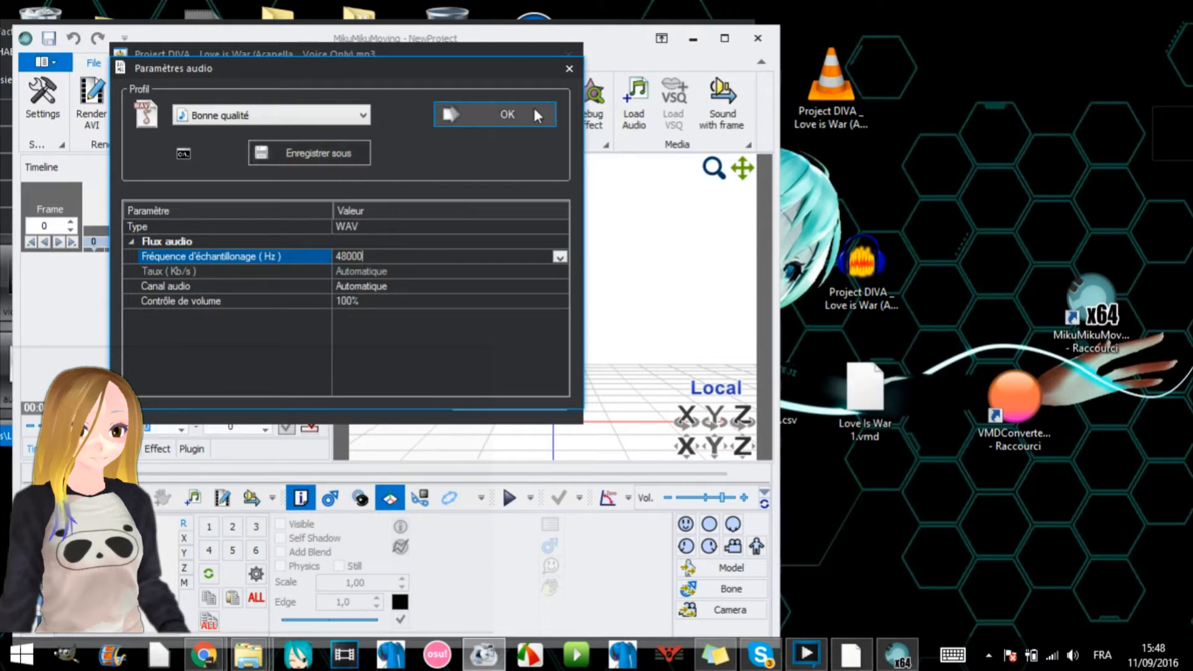
left_click(569, 69)
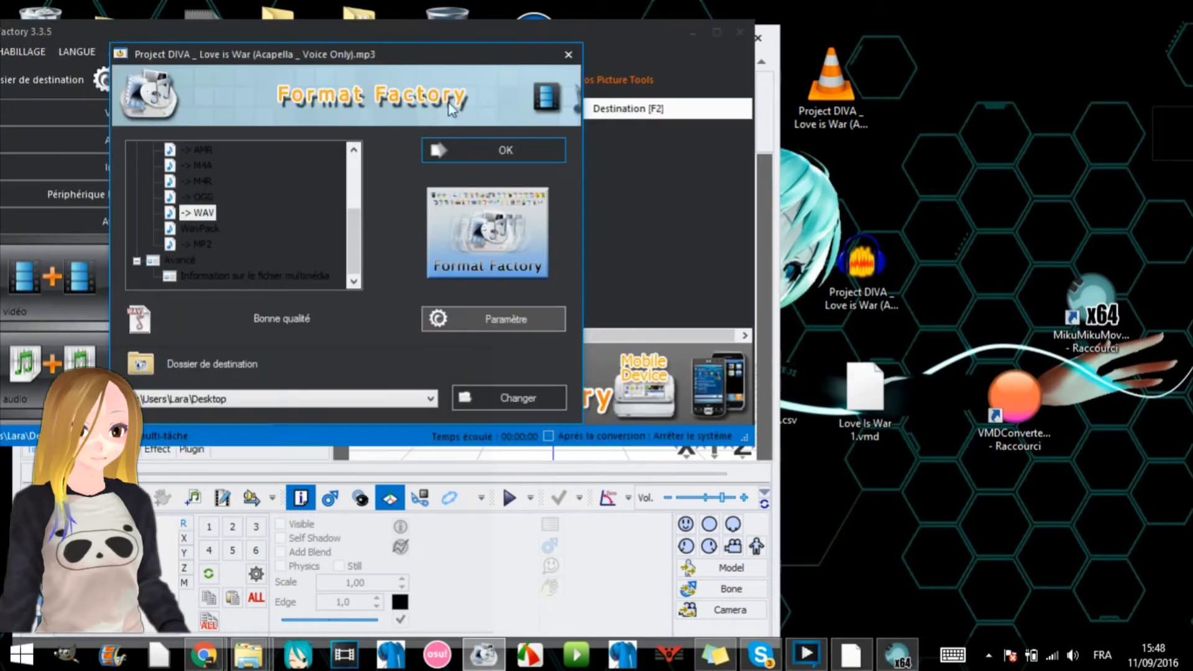
left_click(569, 59)
left_click(744, 35)
- Set the Love is War WAV file apart on the desktop and reposition the MikuMikuMoving window so the file stays accessible
left_click_drag(862, 270, 1044, 202)
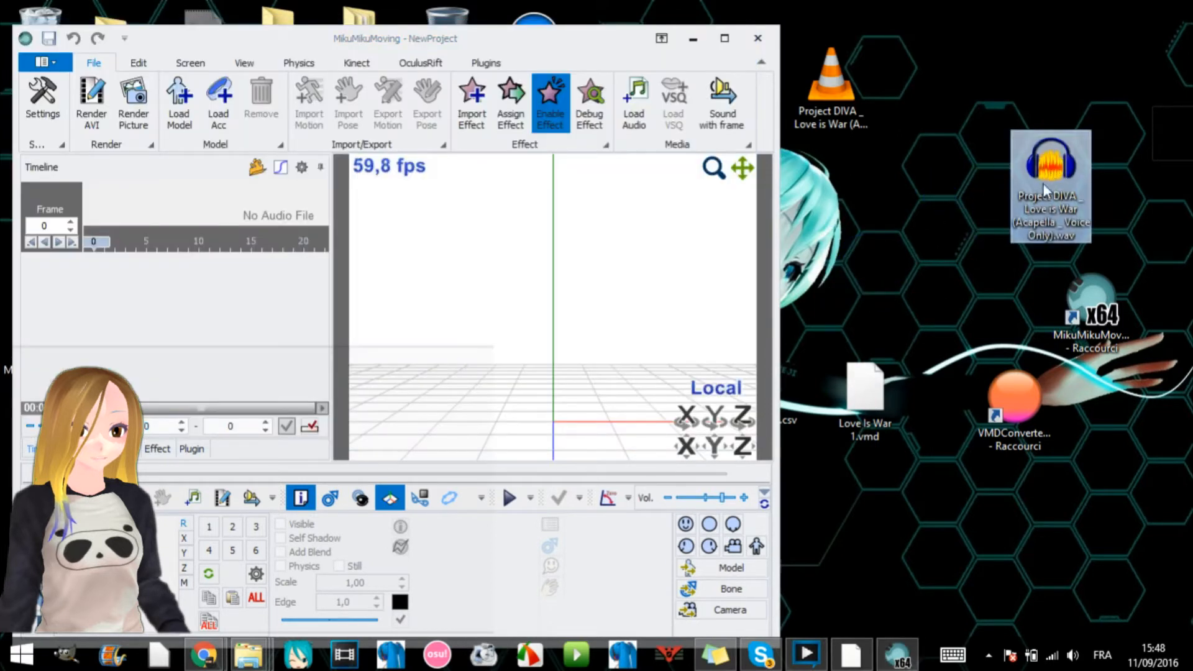
left_click_drag(479, 40, 510, 14)
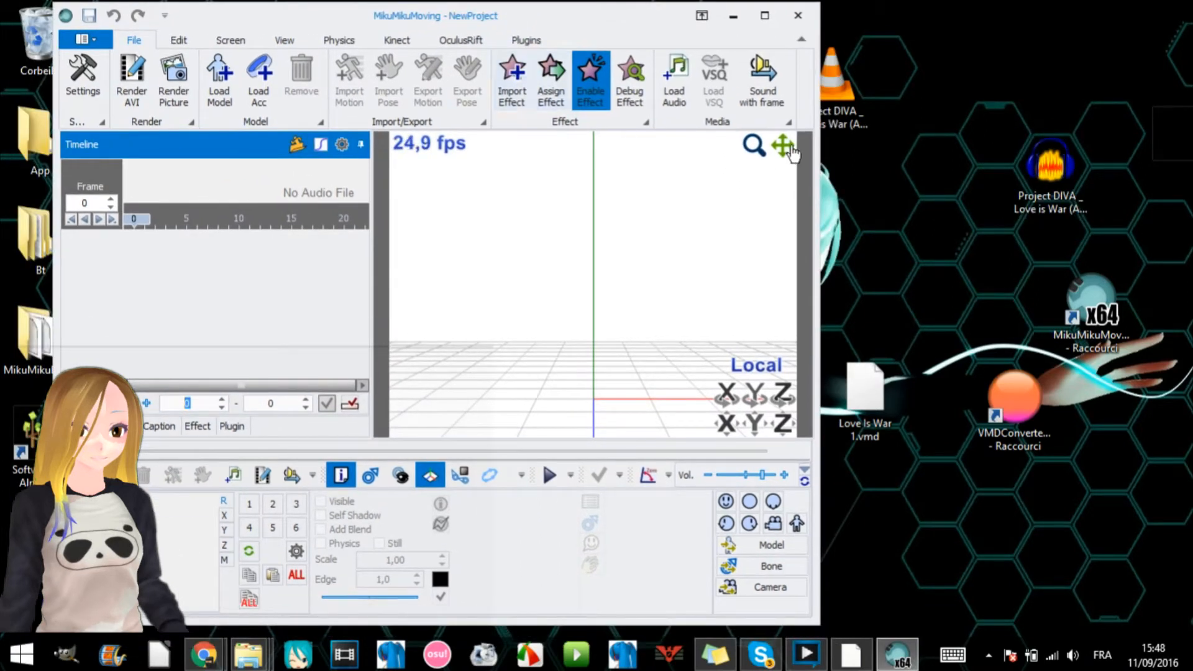
- Check the available plugin commands and look through the Audio, Caption, Effect and Plugin timelines before returning to the main timeline
left_click(521, 43)
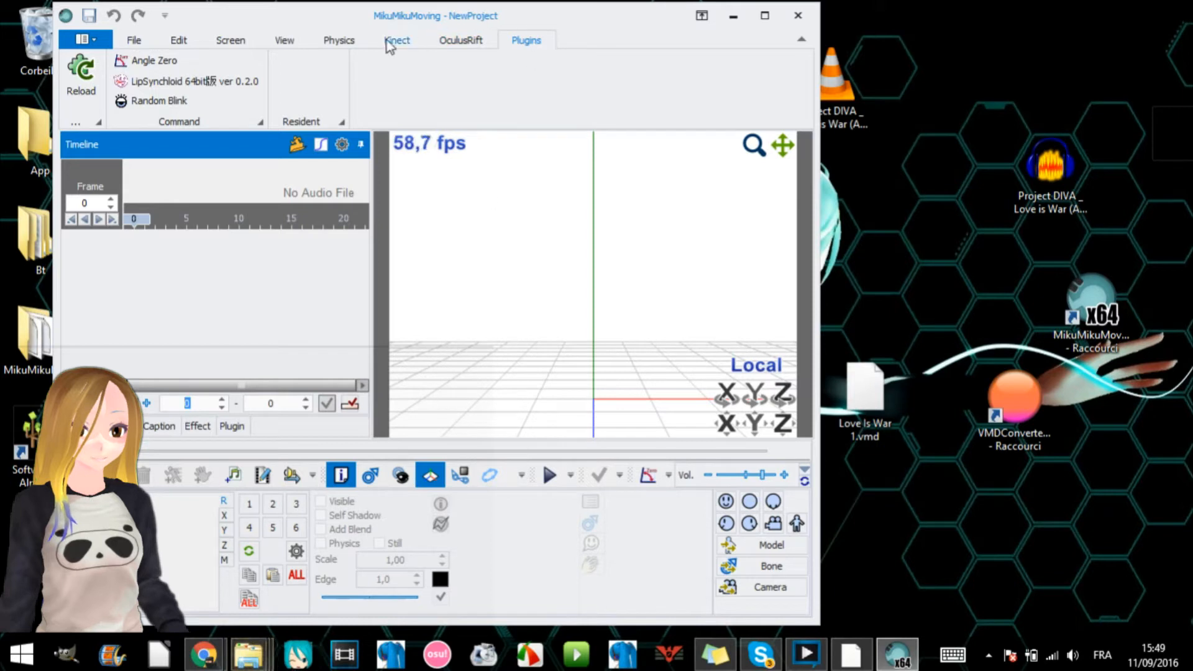
left_click(146, 39)
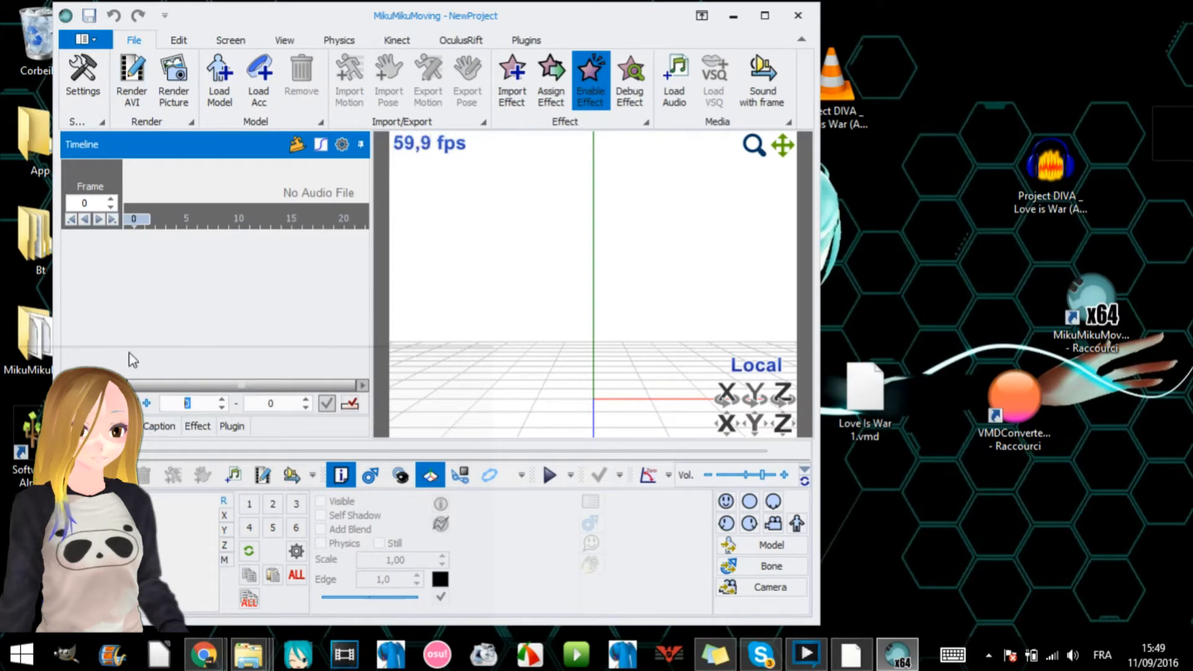
left_click(127, 426)
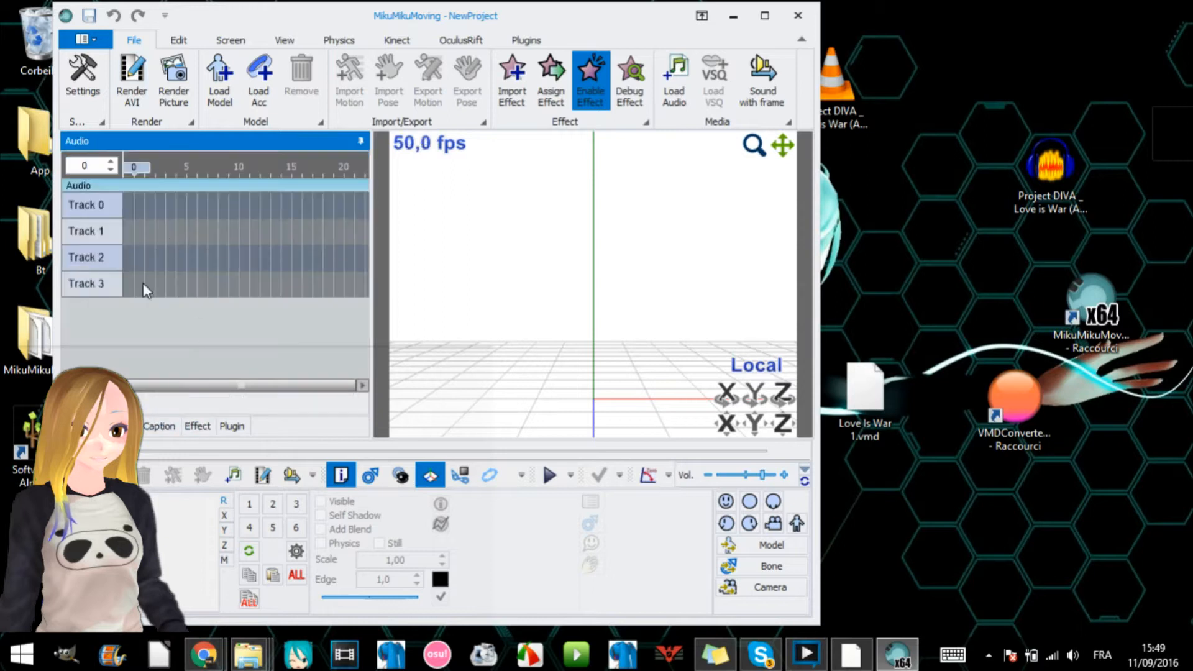
left_click(160, 426)
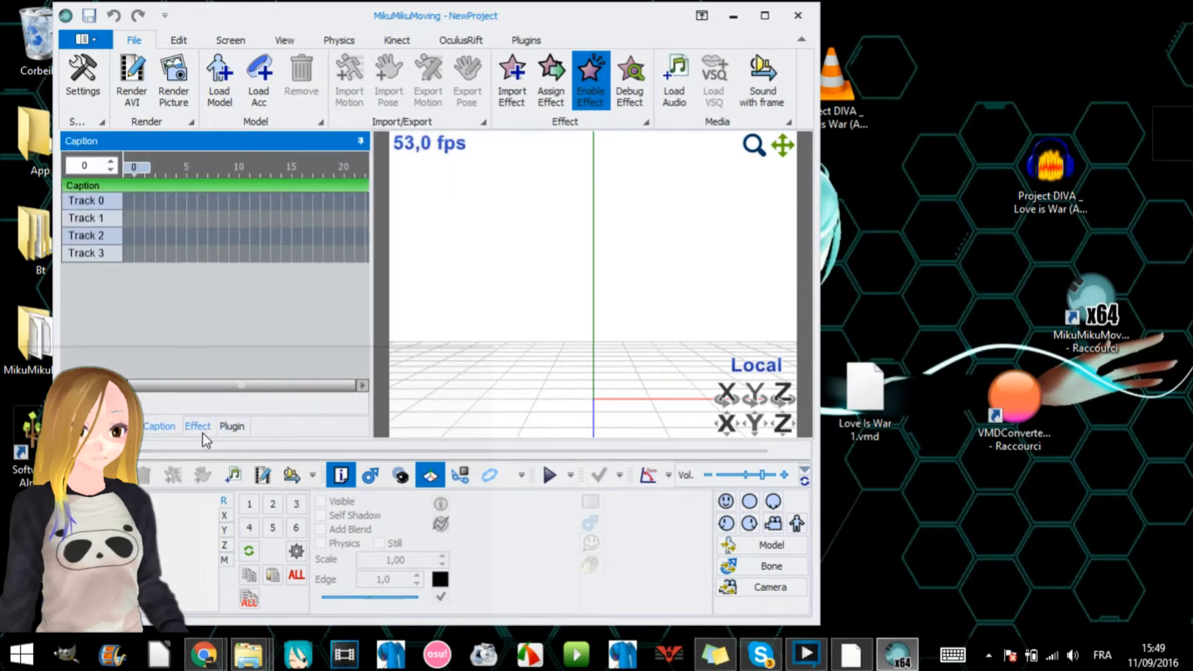
left_click(197, 426)
left_click(232, 426)
left_click(87, 426)
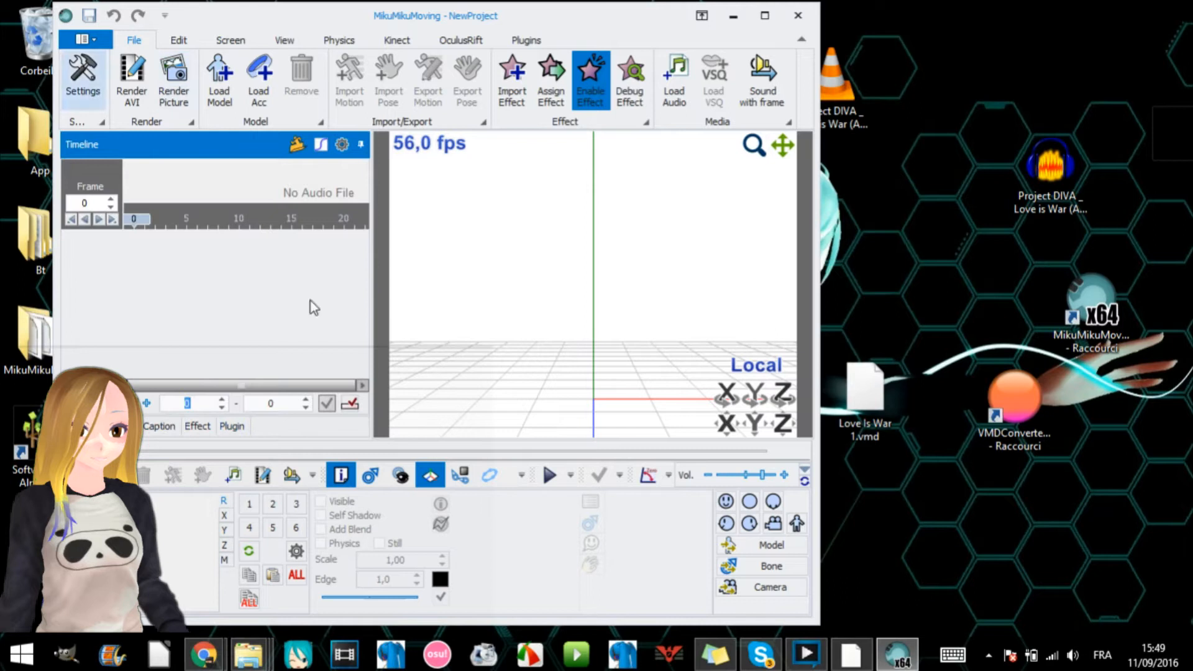
- Load the Angel Miku model into the project from the Model folder in UserFile
left_click(261, 650)
left_click(179, 553)
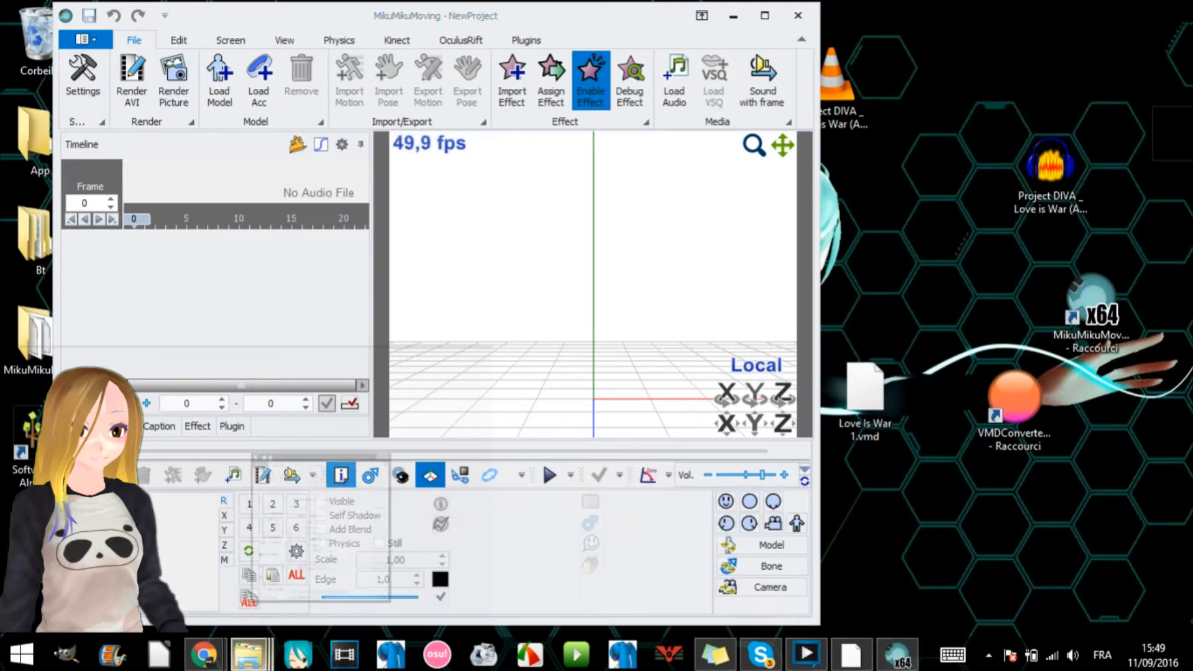
left_click(270, 656)
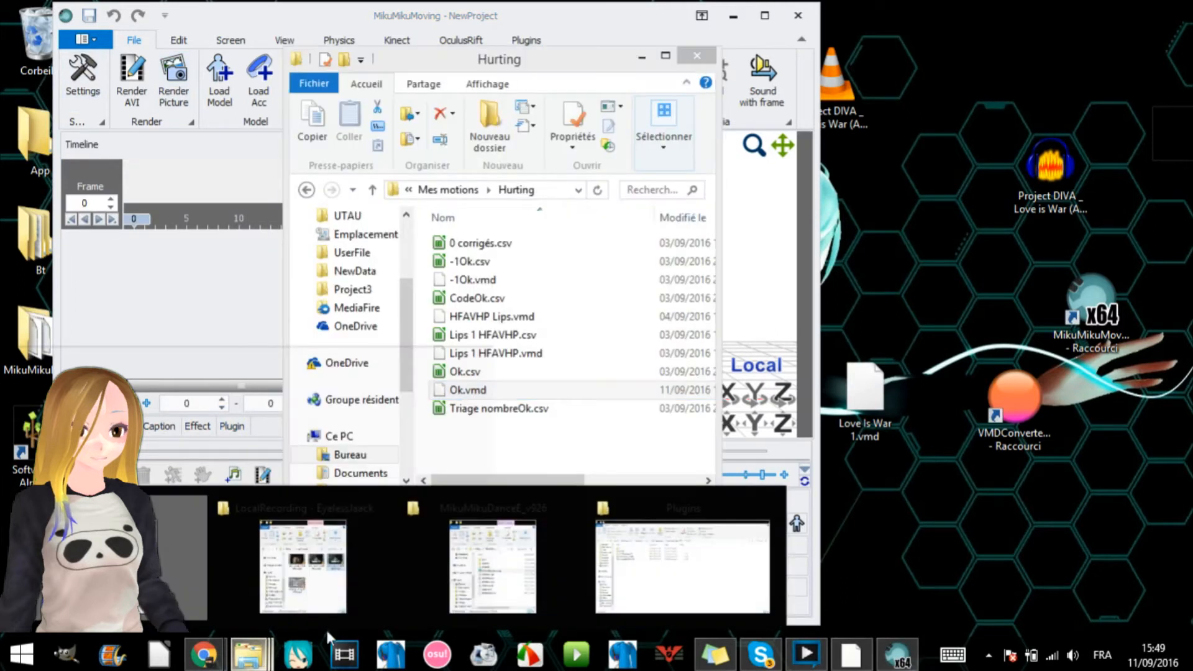
left_click(298, 584)
scroll(382, 410, "up", 5)
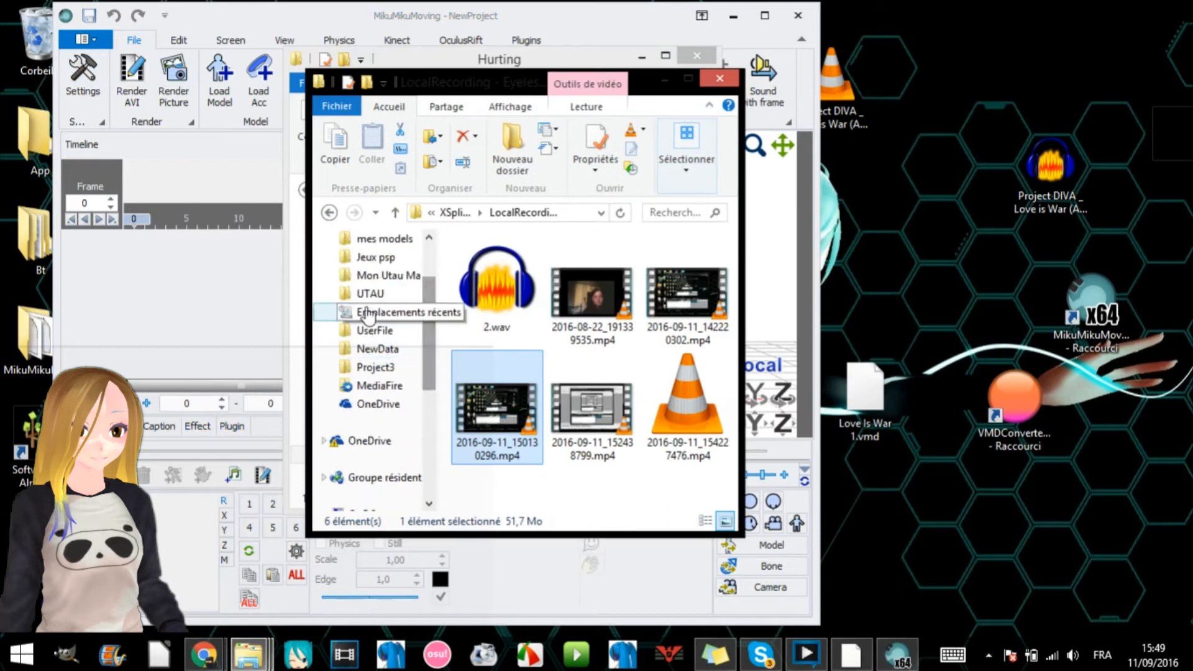
left_click(374, 330)
left_click(523, 306)
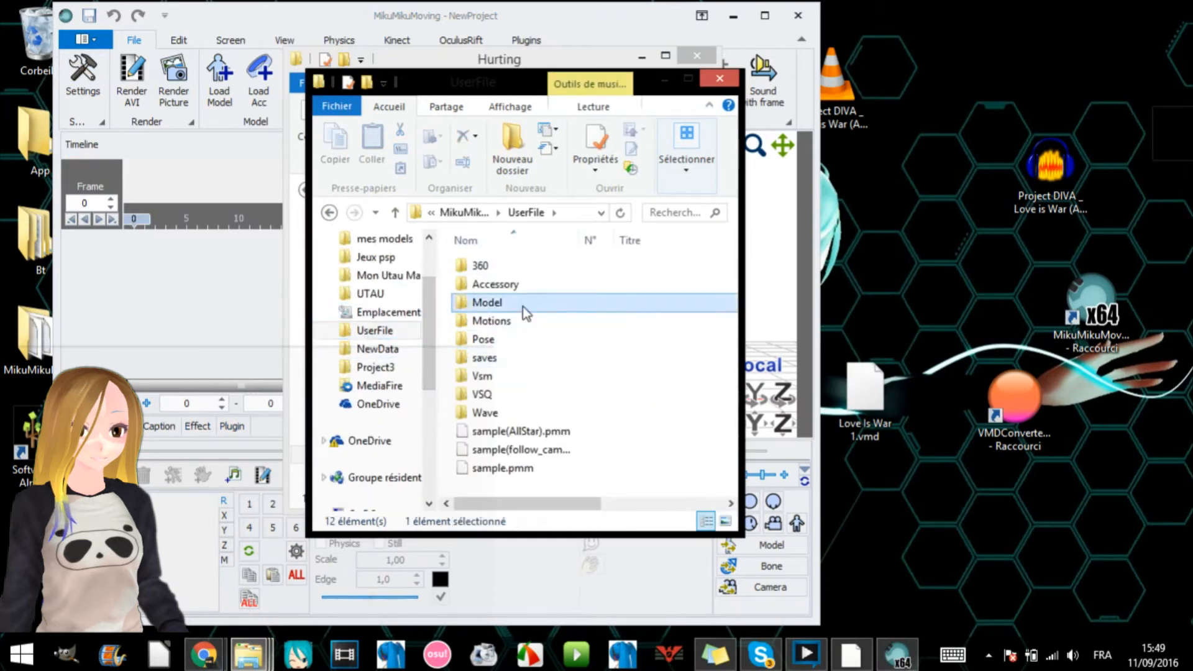
scroll(610, 194, "up", 6)
- Frame the Angel model's face in close-up in the 3D view
left_click_drag(779, 150, 778, 448)
right_click_drag(482, 289, 596, 301)
scroll(639, 307, "up", 5)
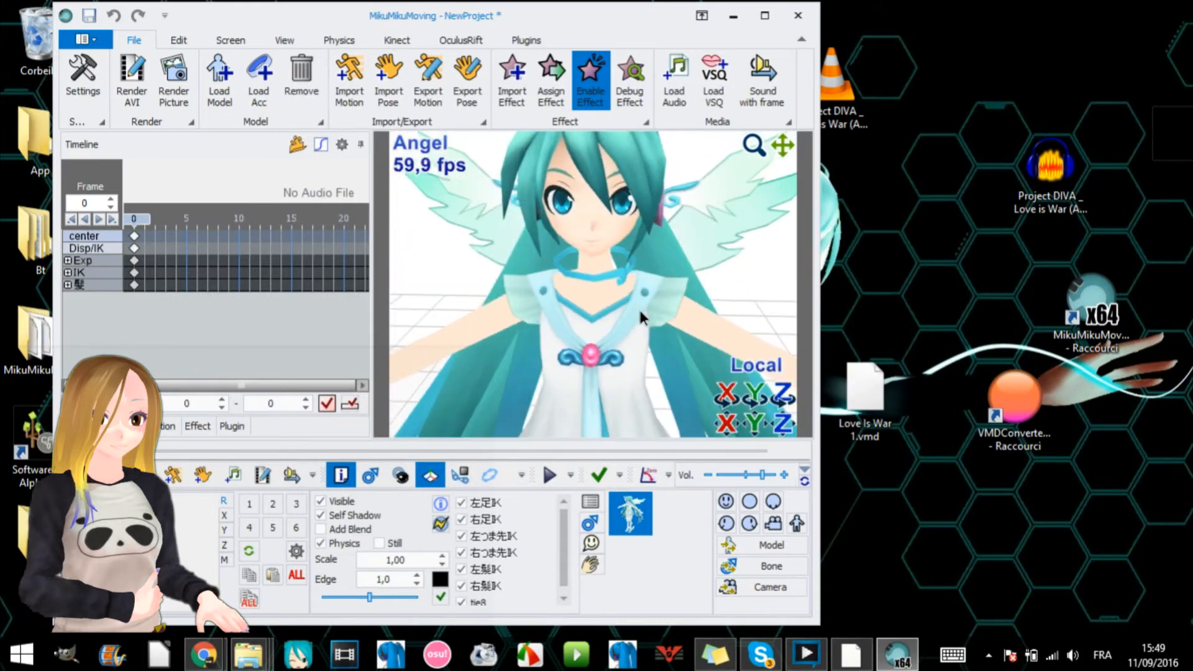
left_click_drag(780, 150, 801, 251)
right_click_drag(604, 293, 606, 322)
scroll(605, 322, "down", 1)
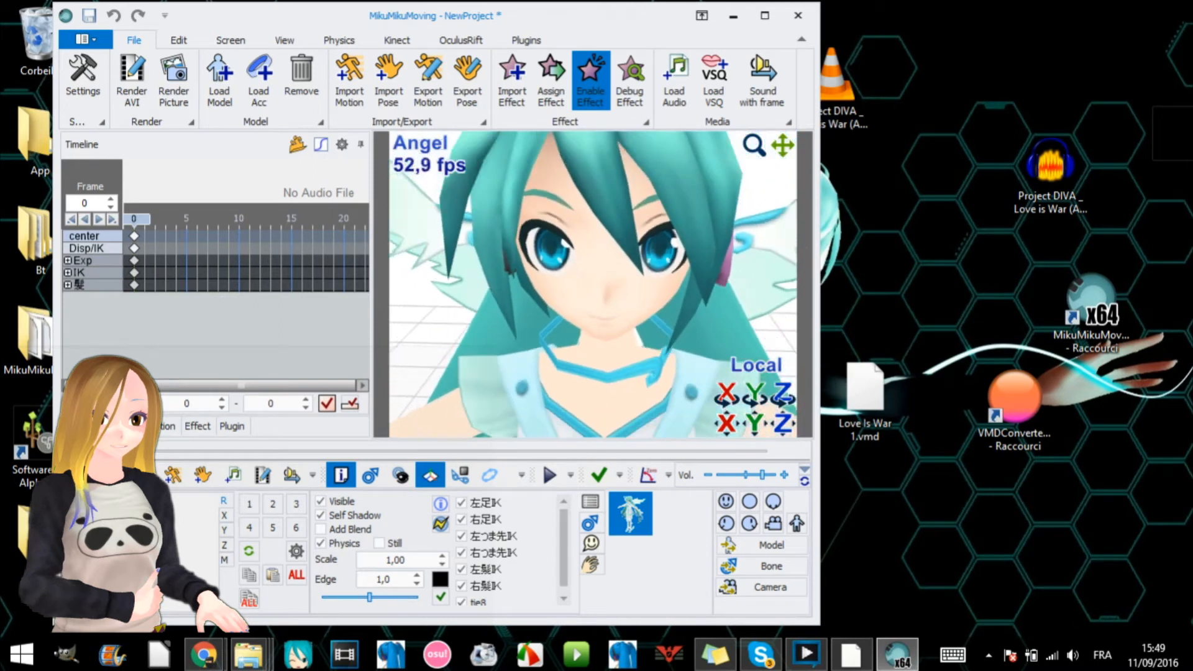
- Add the Love is War acapella WAV file to Track 0 of the audio timeline
left_click(124, 427)
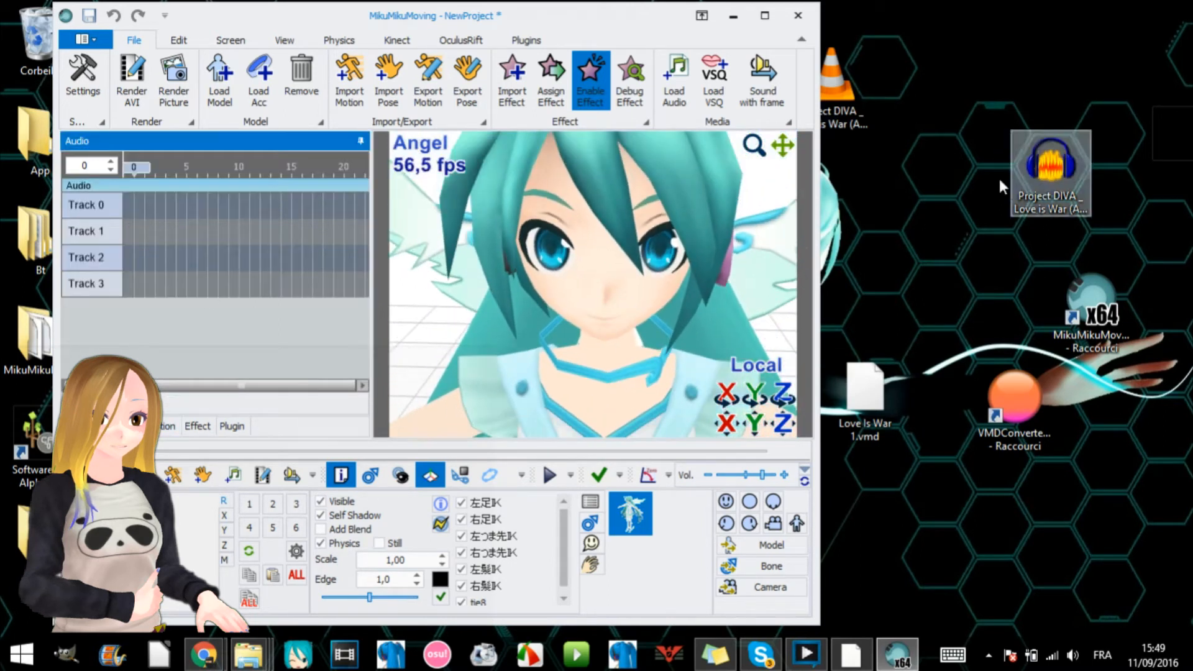
left_click_drag(1050, 175, 286, 227)
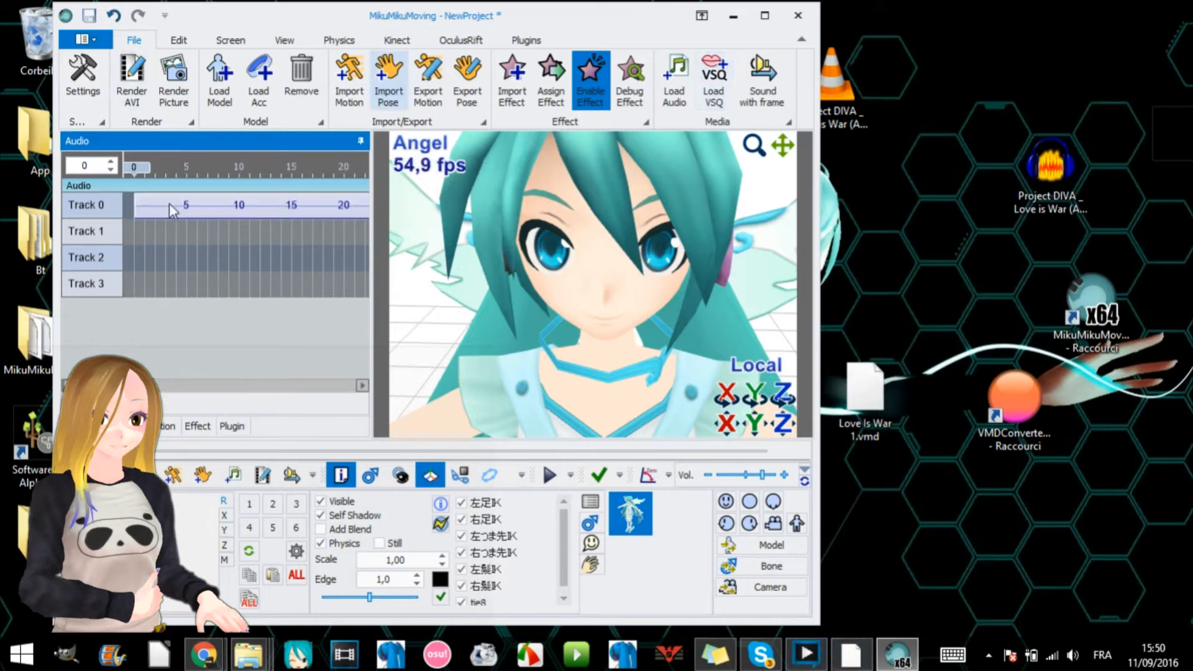
- Run the LipSynchloid 64-bit ver 0.2.0 plugin on the Angel model
left_click(528, 41)
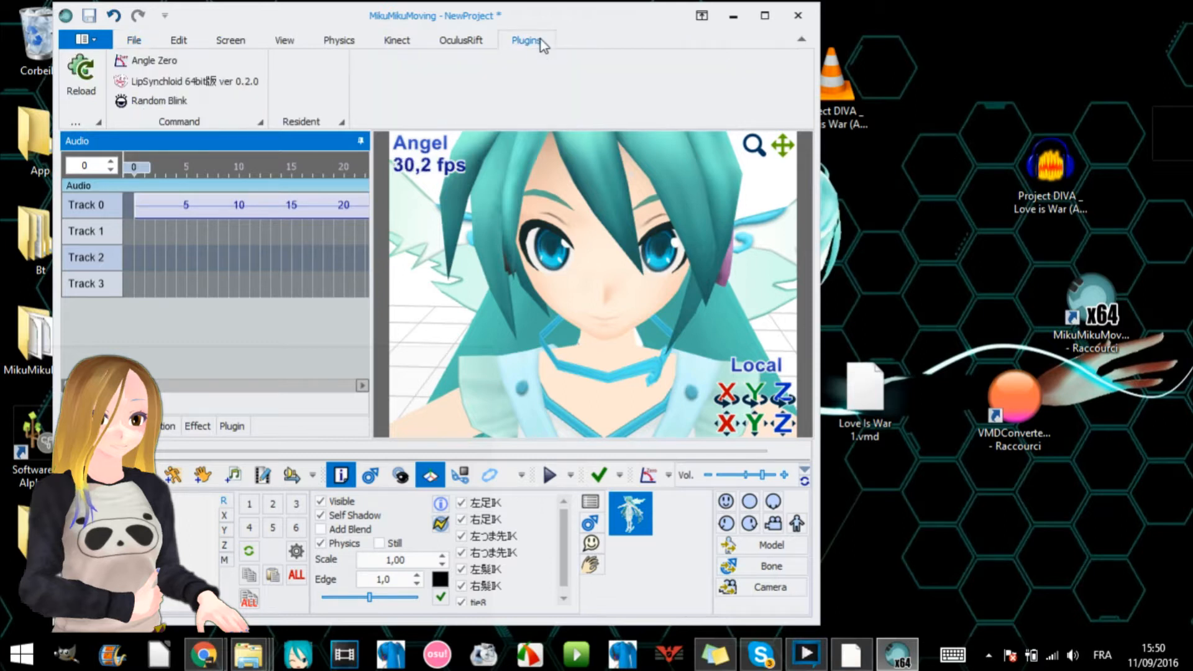
left_click(194, 84)
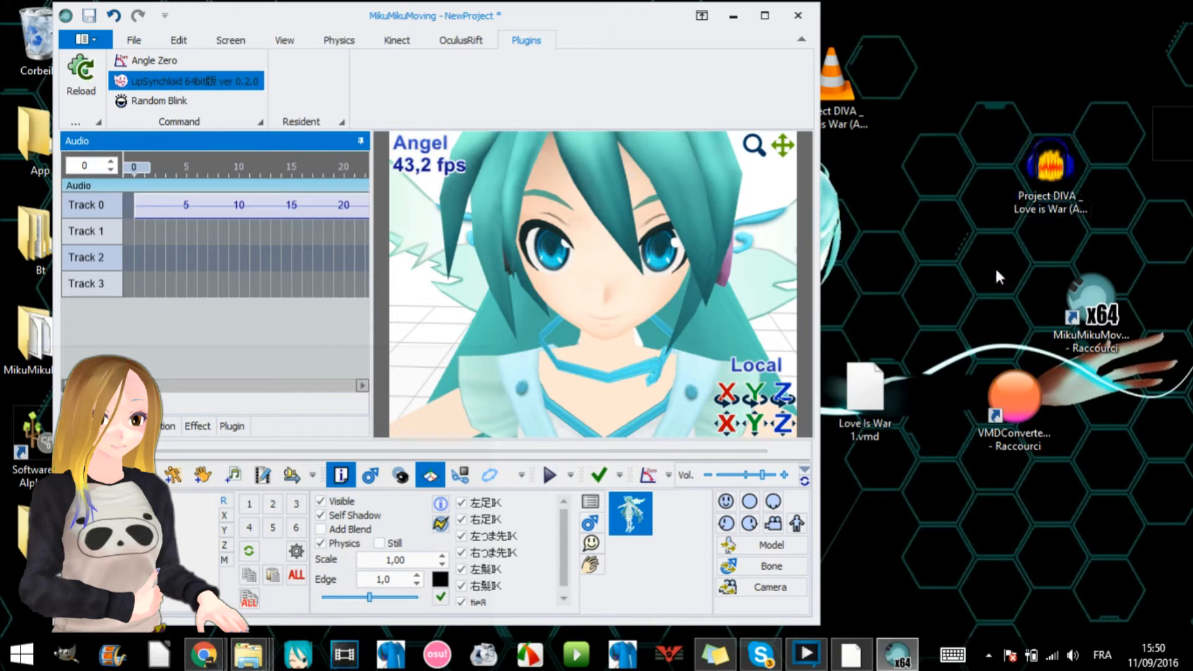
- Switch to Chrome to look over the BowlRoll download page of VMDConverterGraphical ver.1.11, and return to MikuMikuMoving
mouse_move(203, 654)
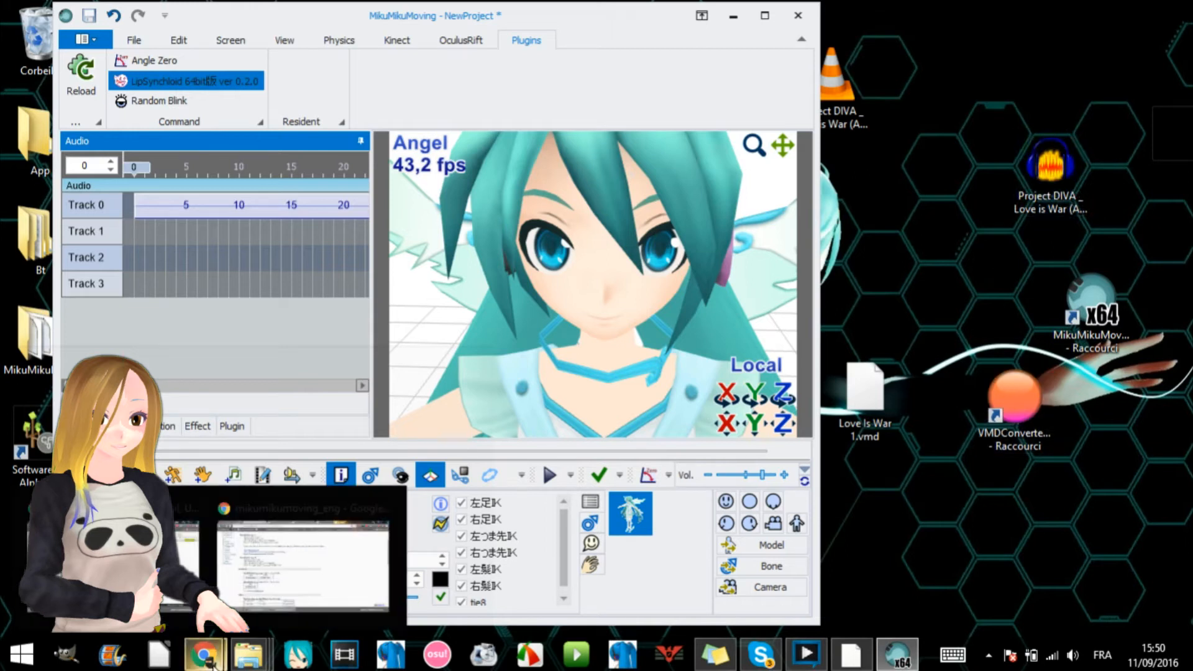
left_click(329, 593)
left_click(784, 7)
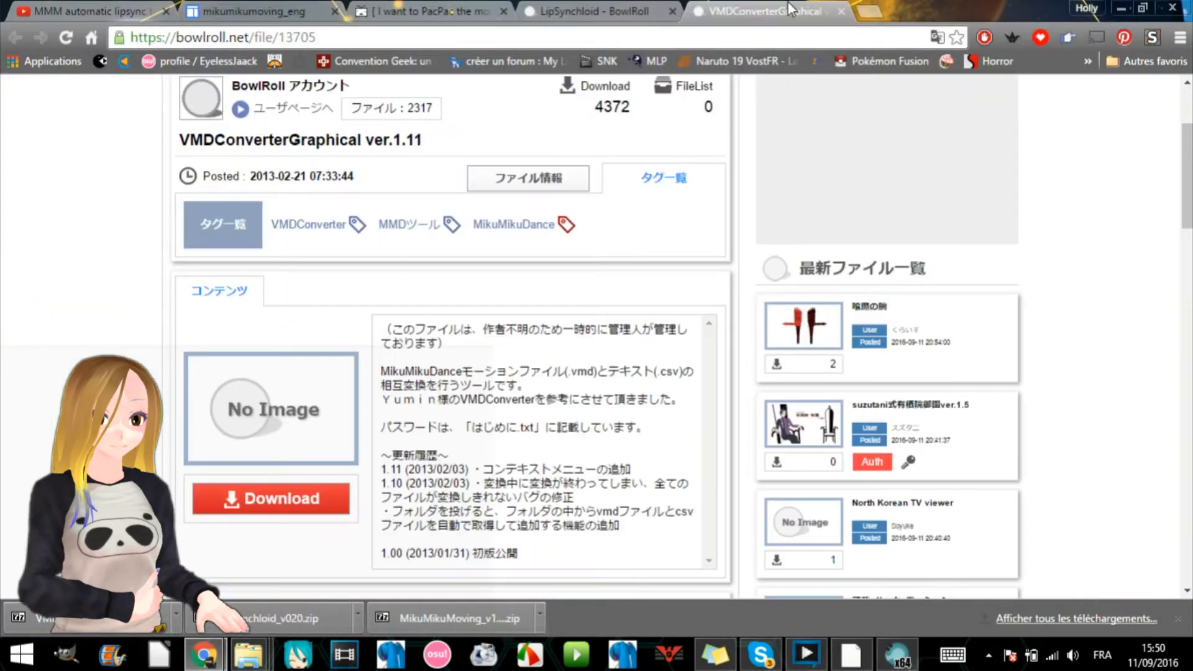
scroll(391, 217, "up", 3)
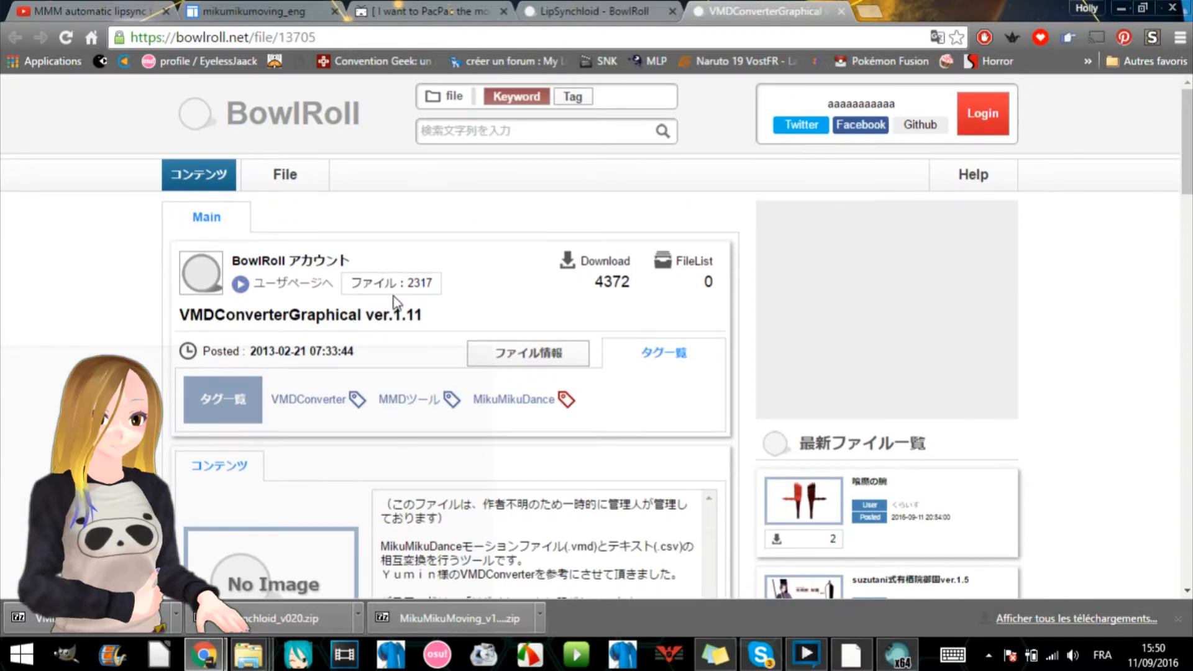
scroll(361, 344, "down", 5)
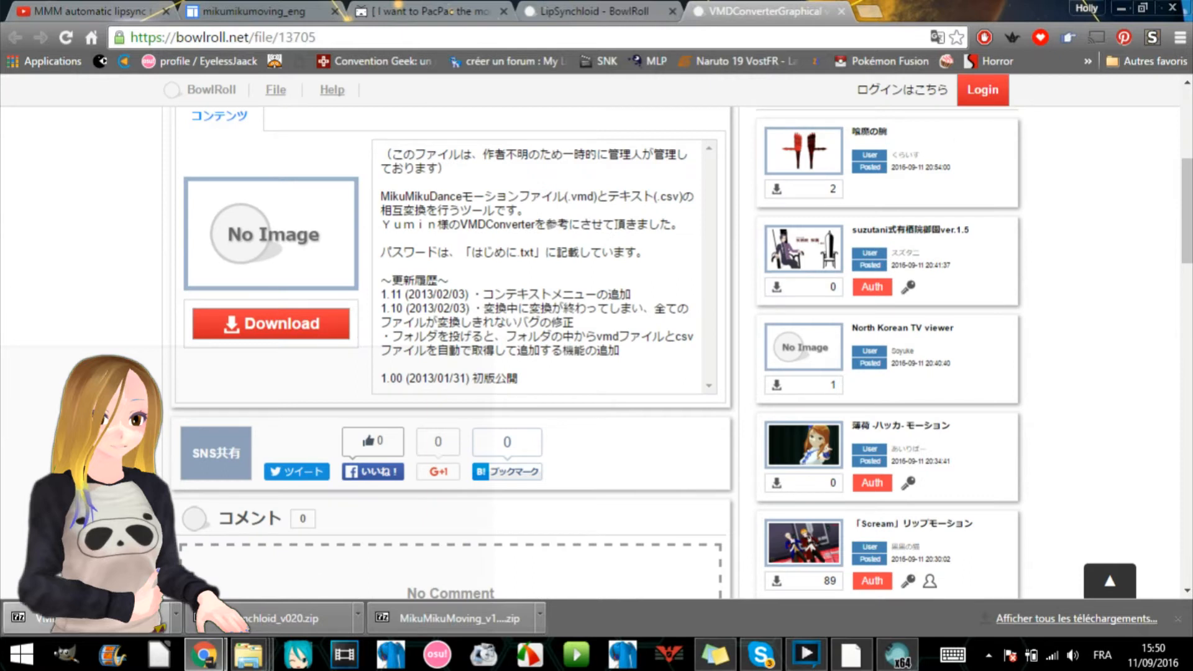
left_click(1119, 8)
left_click(637, 387)
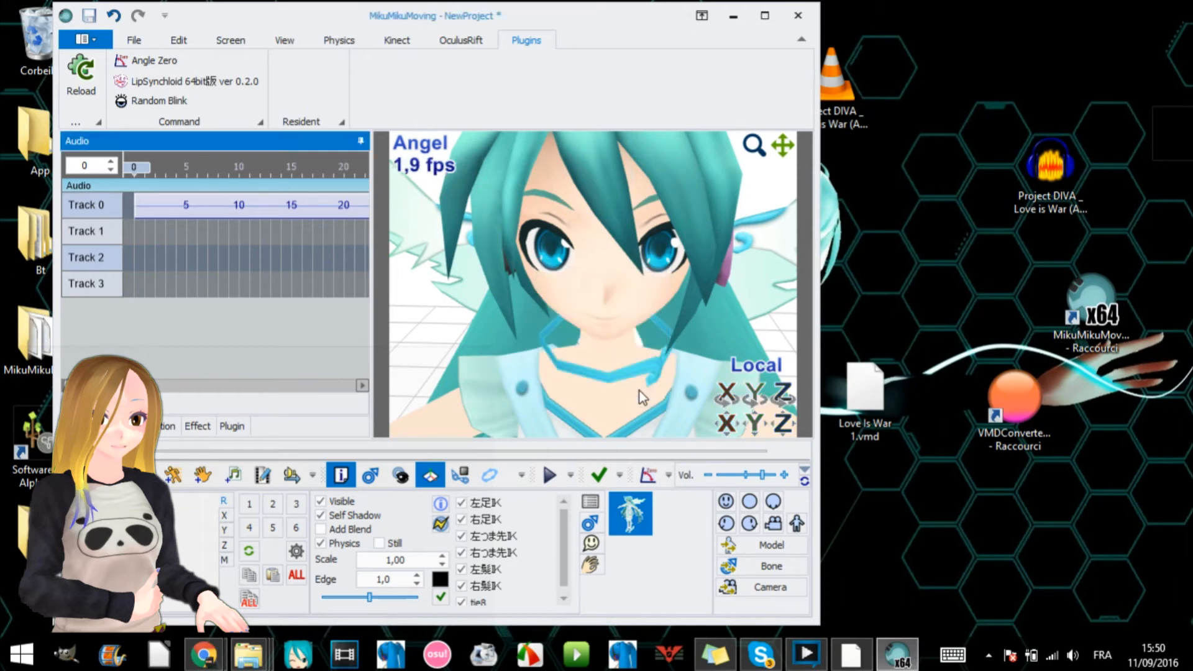
- Expand the Exp group in the main timeline and examine the keyframes of the o, i, a and u mouth morphs
left_click(87, 427)
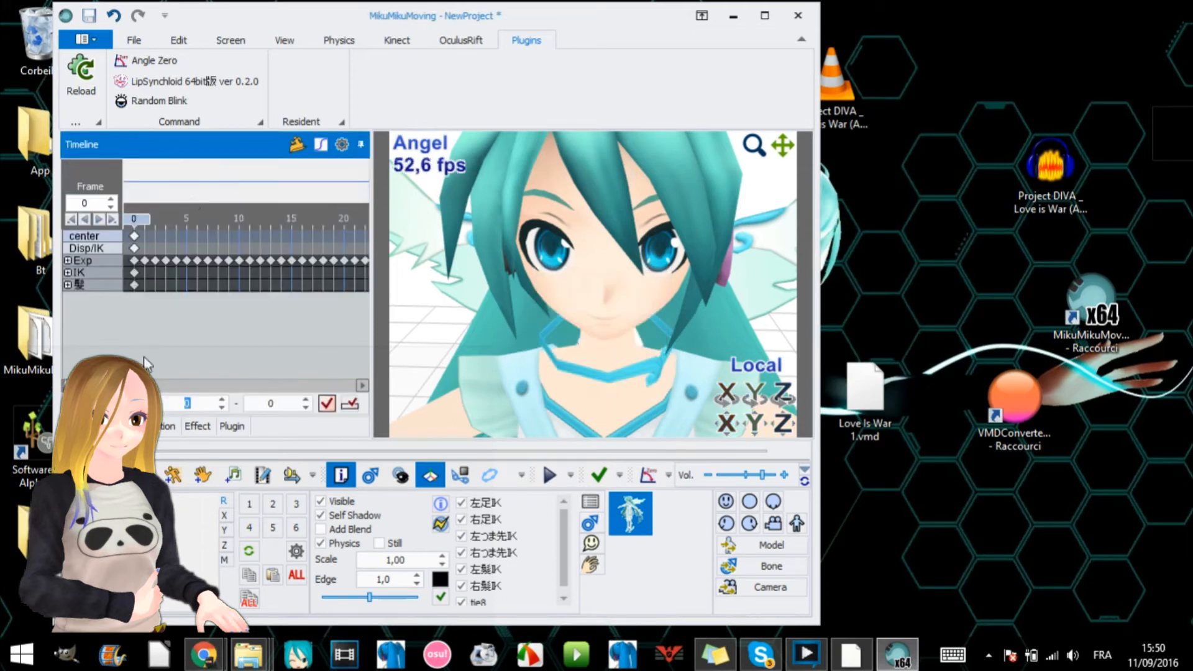
left_click(68, 259)
scroll(221, 311, "down", 2)
scroll(221, 310, "up", 1)
scroll(221, 311, "down", 1)
scroll(161, 353, "down", 1)
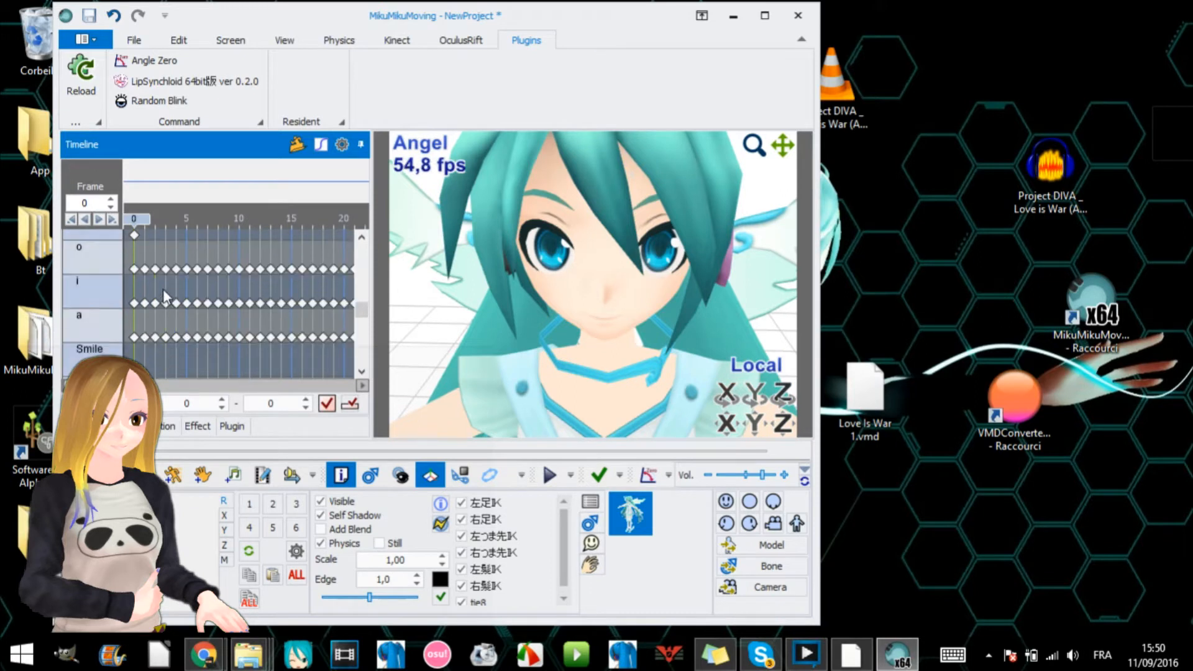
scroll(150, 322, "down", 4)
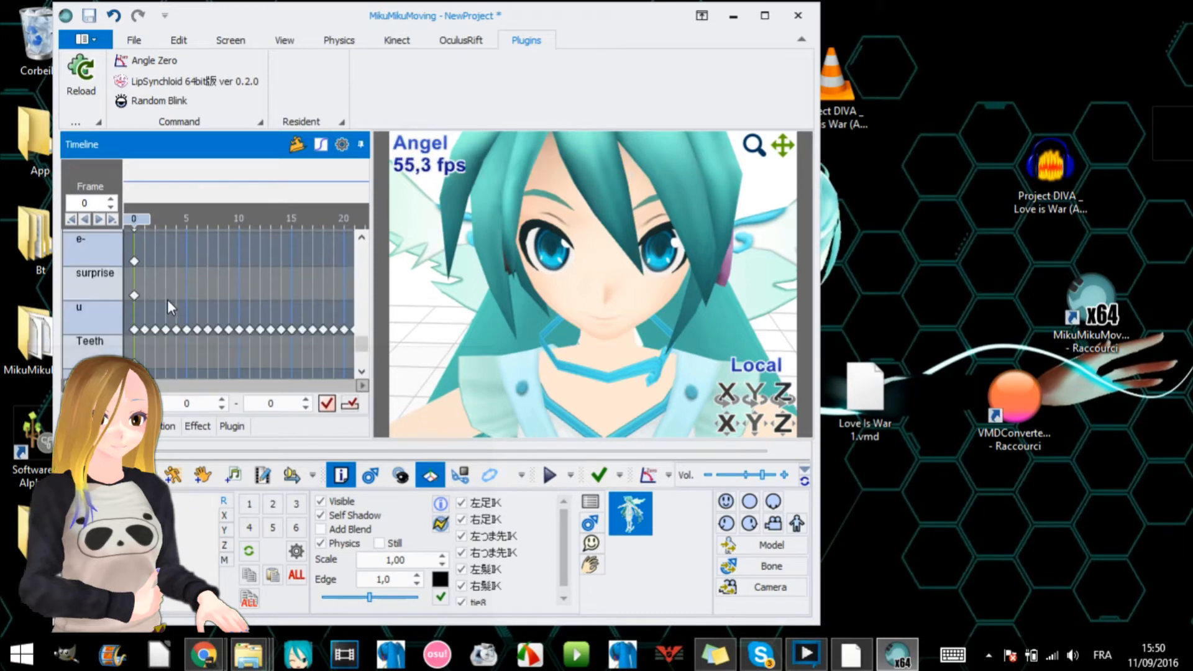
- Play the lip-sync animation with its audio from frame 133 and stop the playback
left_click_drag(75, 385, 156, 382)
left_click(210, 220)
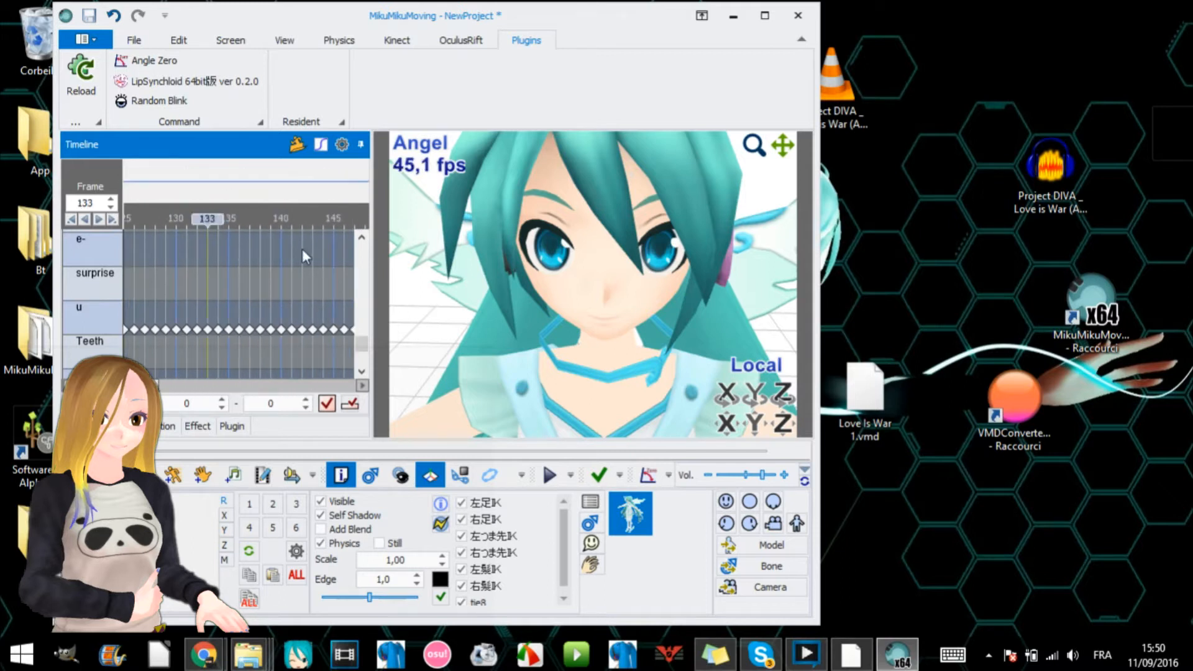
left_click(550, 475)
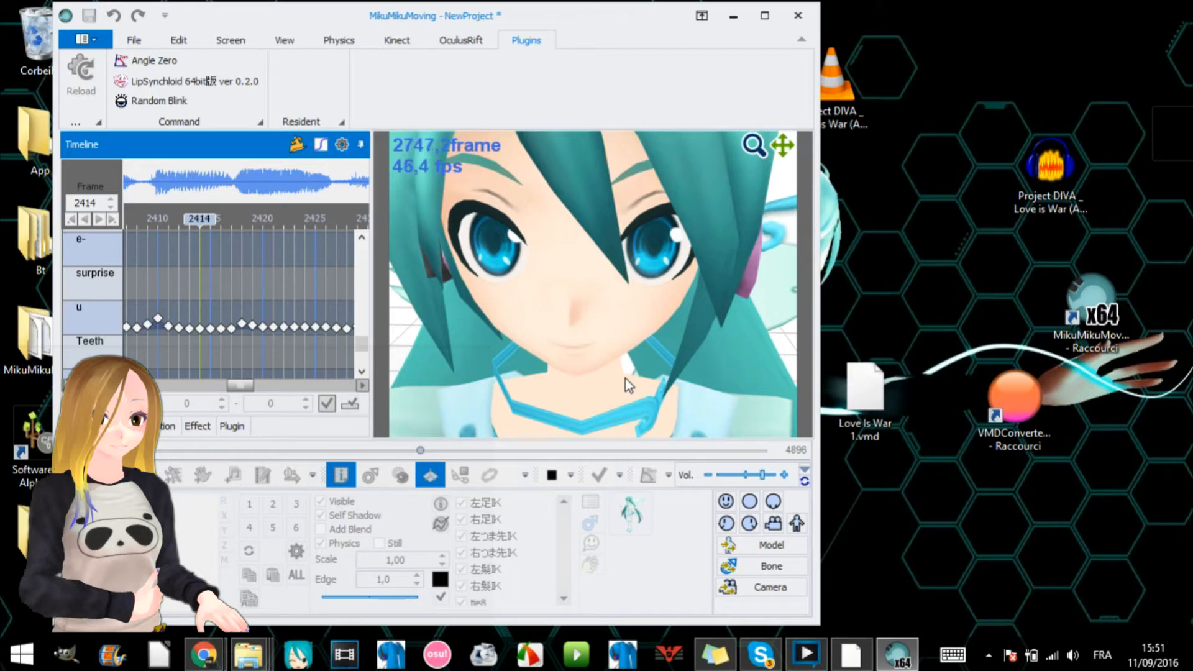
left_click(551, 474)
left_click_drag(277, 387, 145, 363)
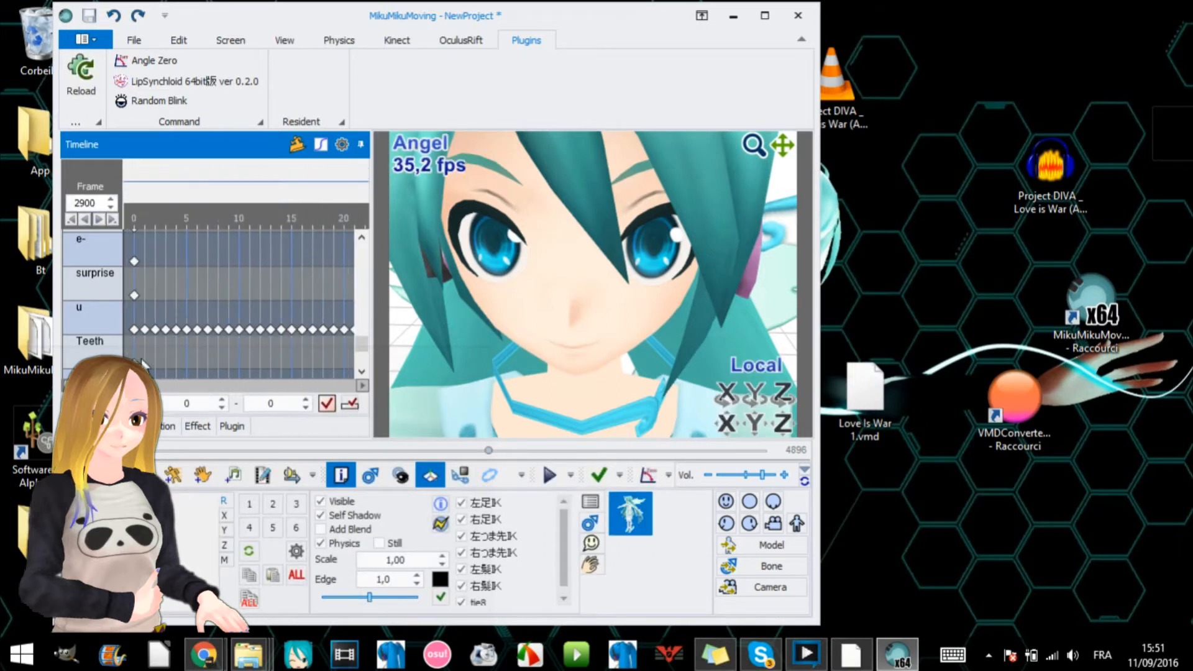
- Try to export the o, i, a and u mouth morphs with all keyframes as a VMD motion file, leaving without saving
left_click(281, 45)
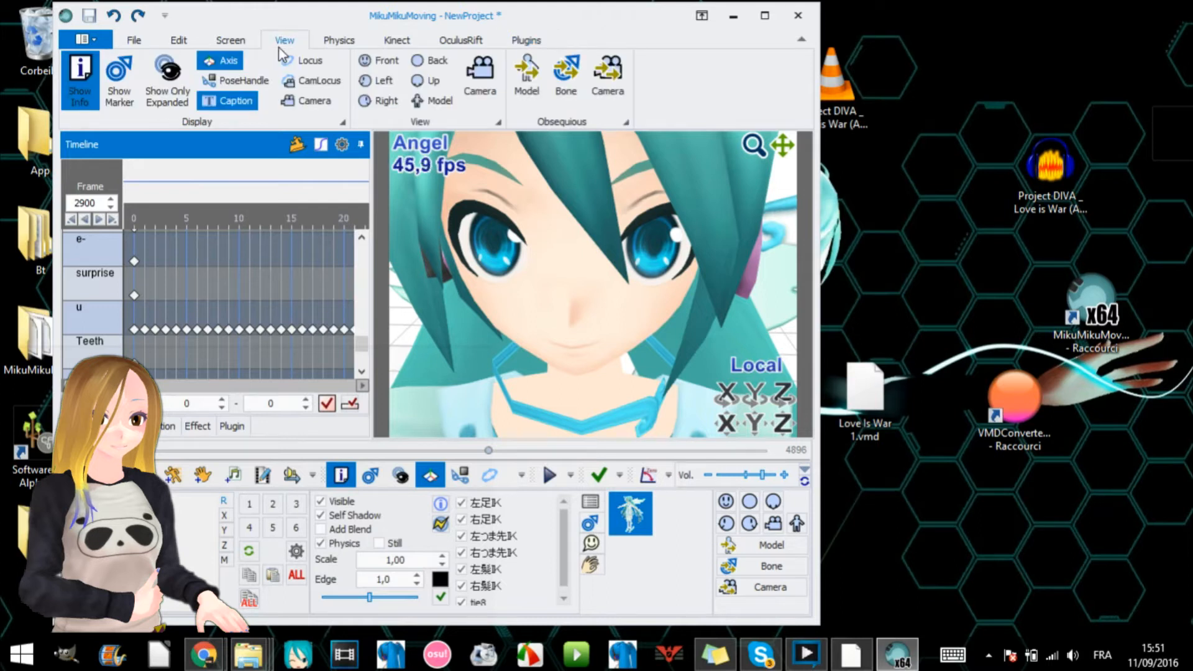
left_click(331, 41)
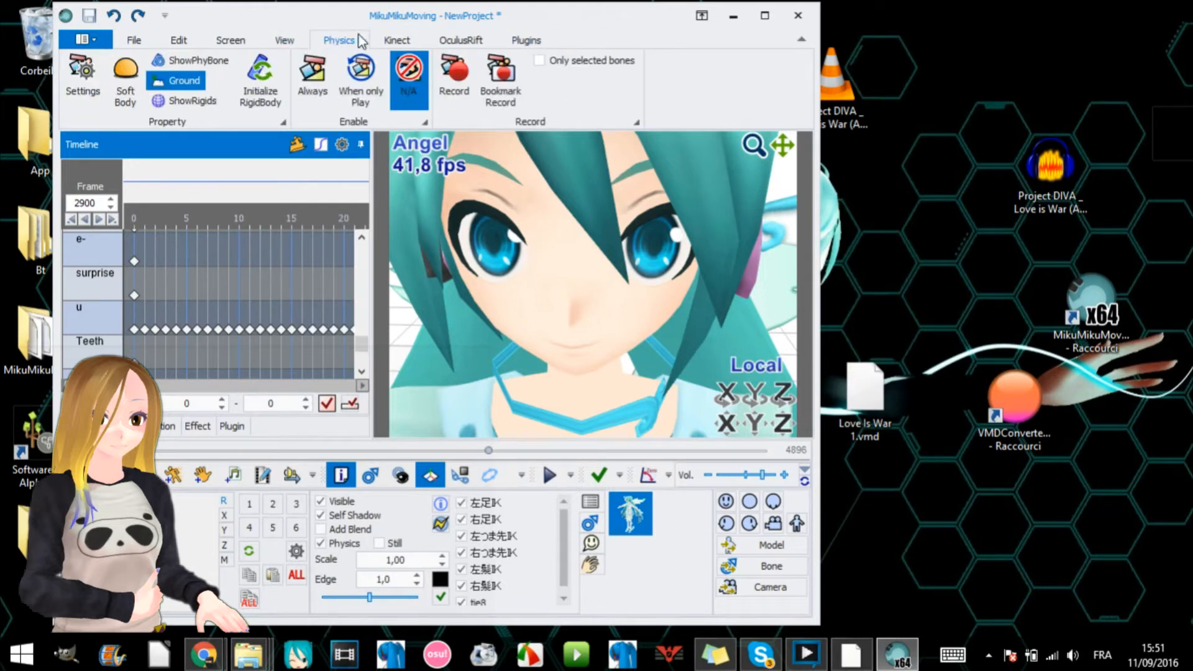
left_click(134, 39)
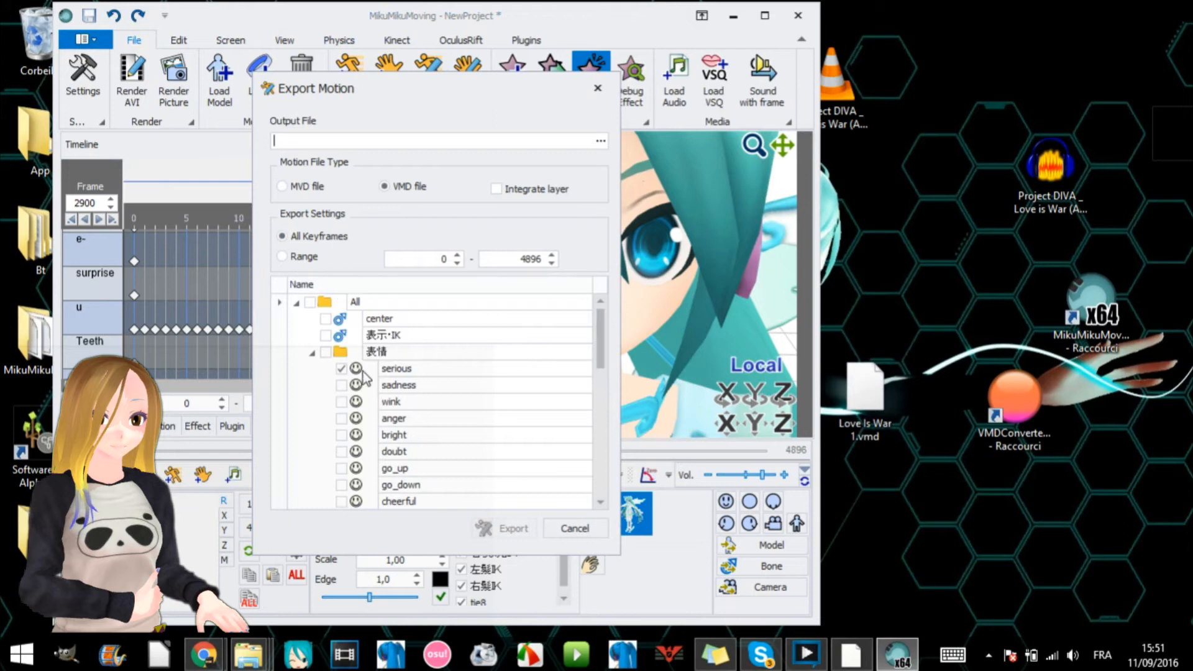
left_click_drag(606, 341, 494, 425)
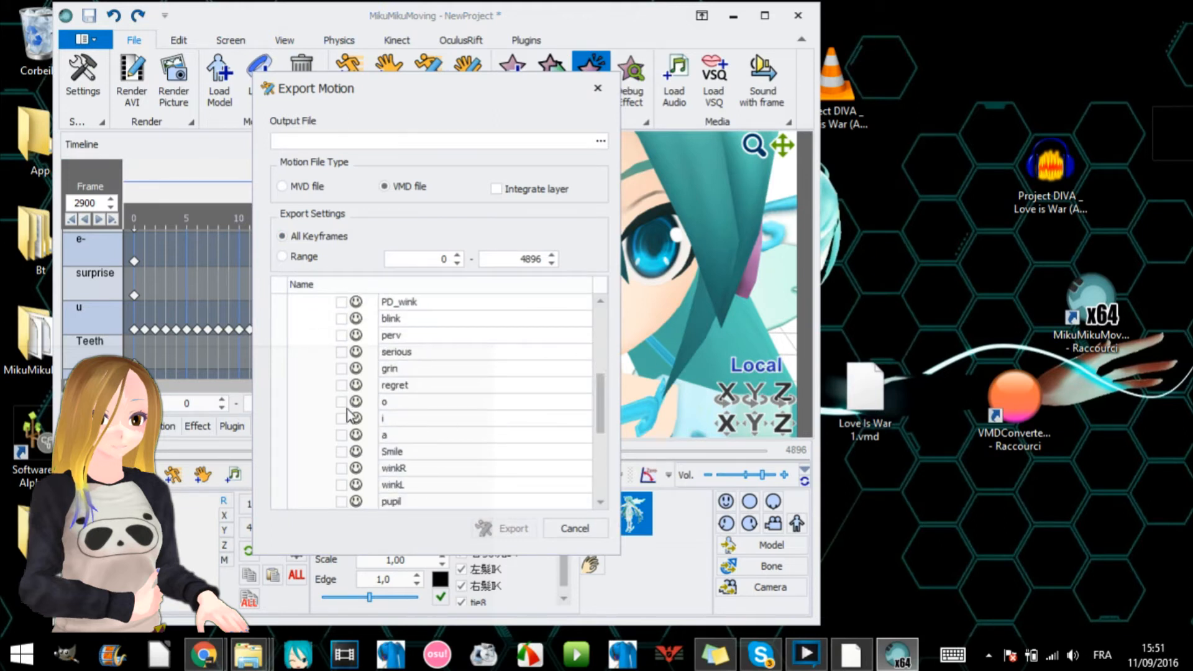
left_click(346, 434)
left_click_drag(602, 403, 601, 429)
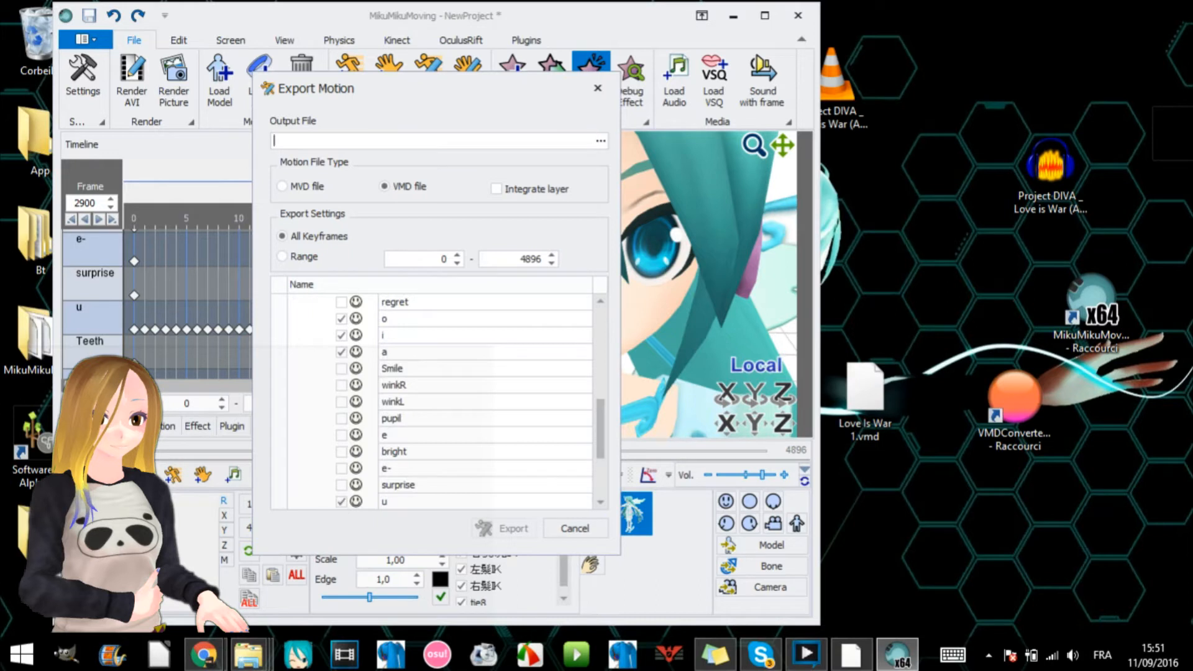
left_click(600, 141)
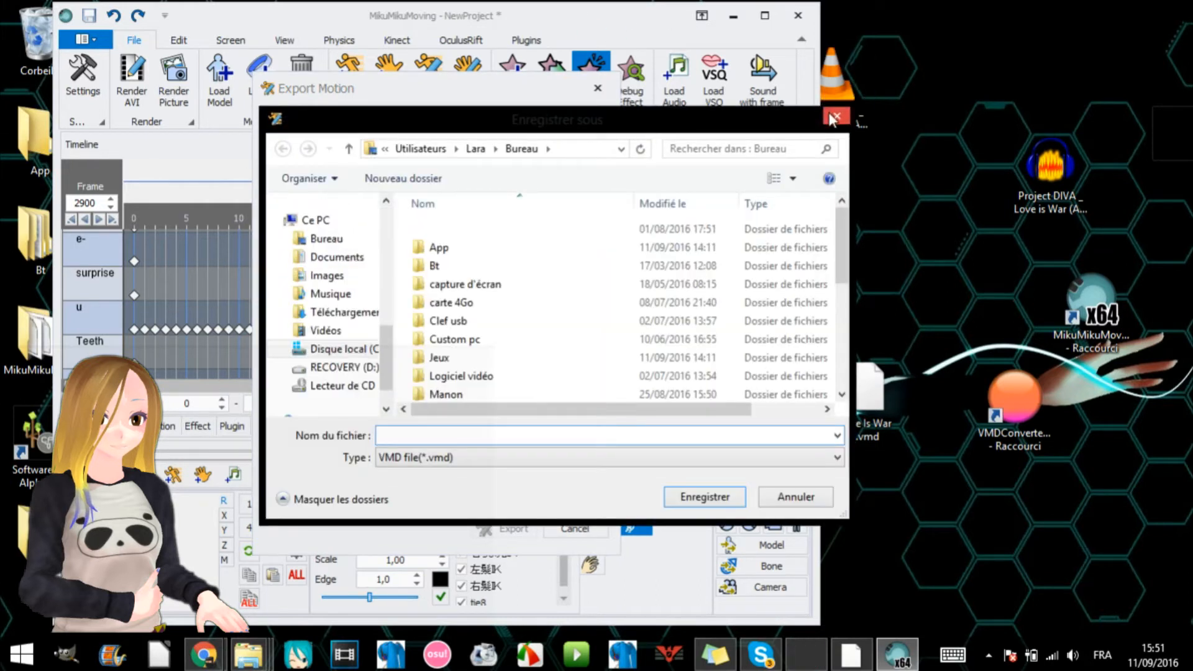
left_click(834, 117)
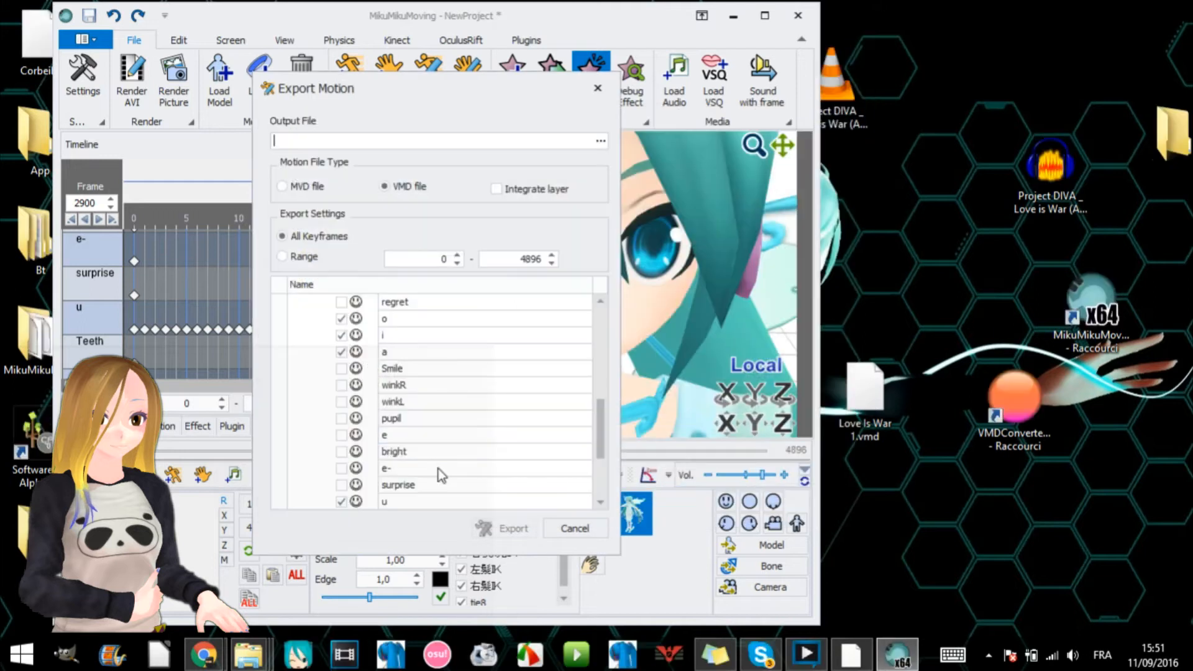
left_click(604, 92)
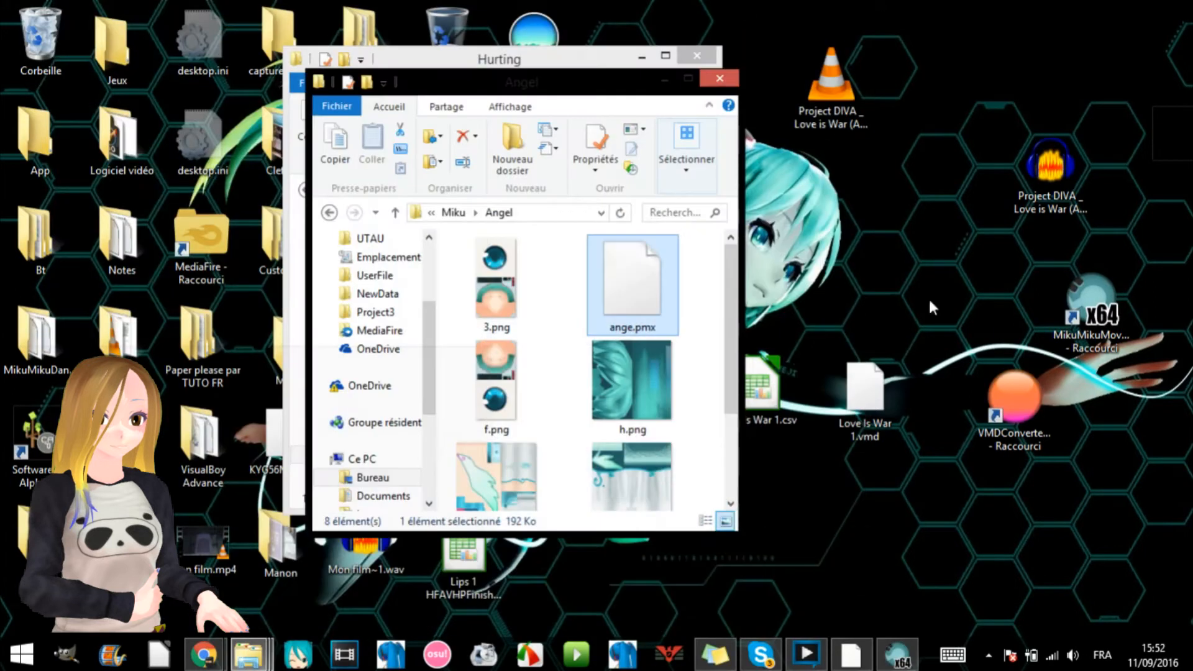
- Reposition the Love Is War 1.vmd file on the desktop and launch MikuMikuDance.exe from the MikuMikuDanceE_v926 folder
left_click(877, 399)
left_click_drag(877, 400, 913, 266)
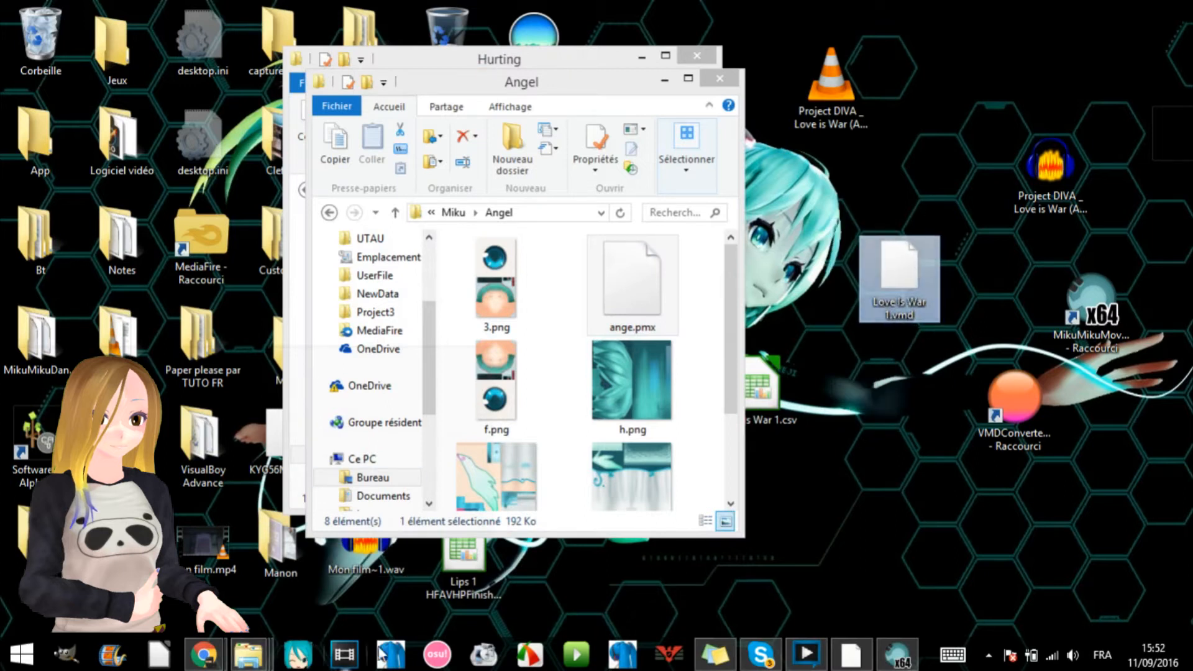
left_click(665, 80)
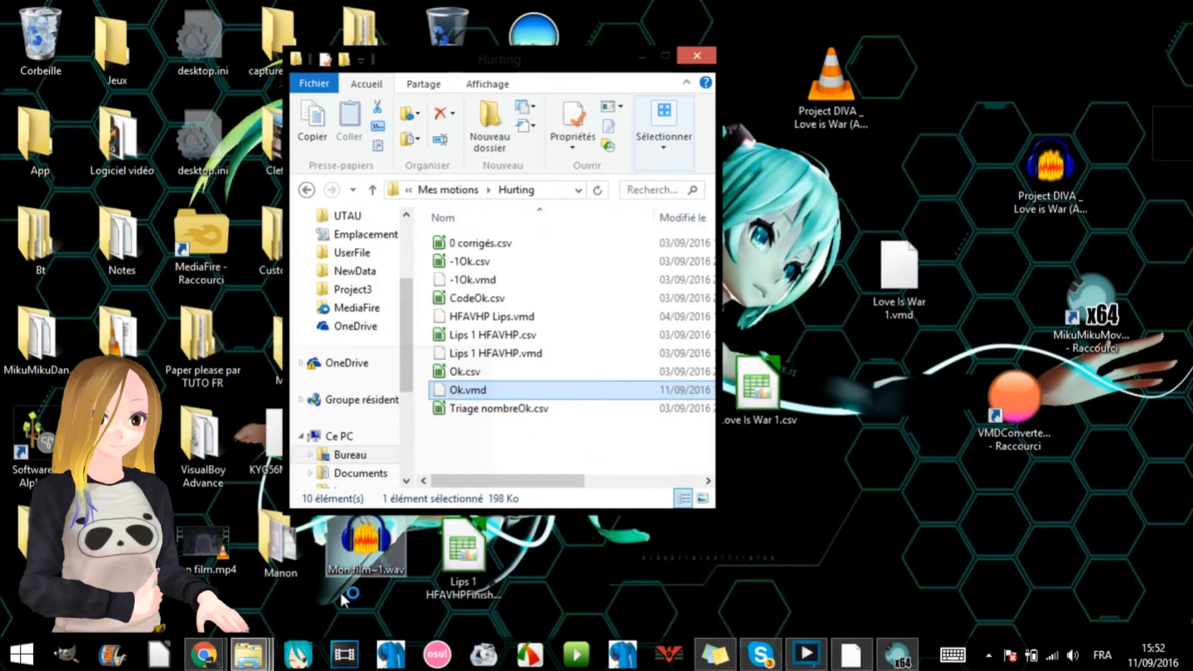
mouse_move(249, 652)
left_click(474, 606)
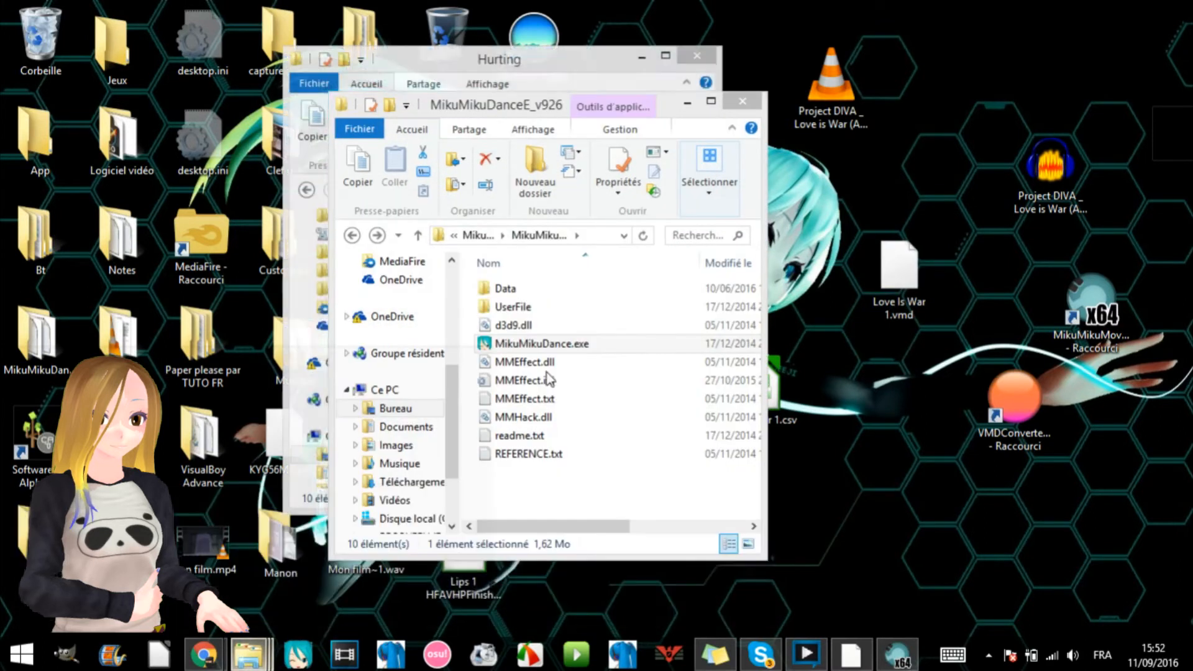
double_click(548, 347)
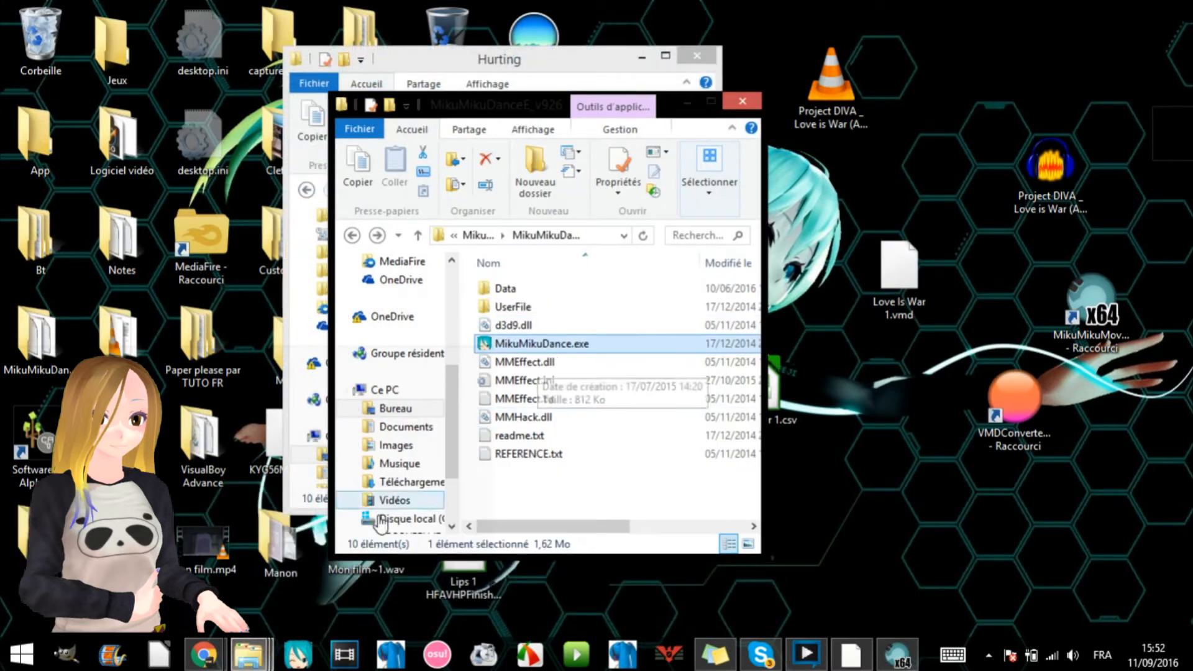
- Load the ange.pmx model from the Angel folder into MikuMikuDance
mouse_move(260, 645)
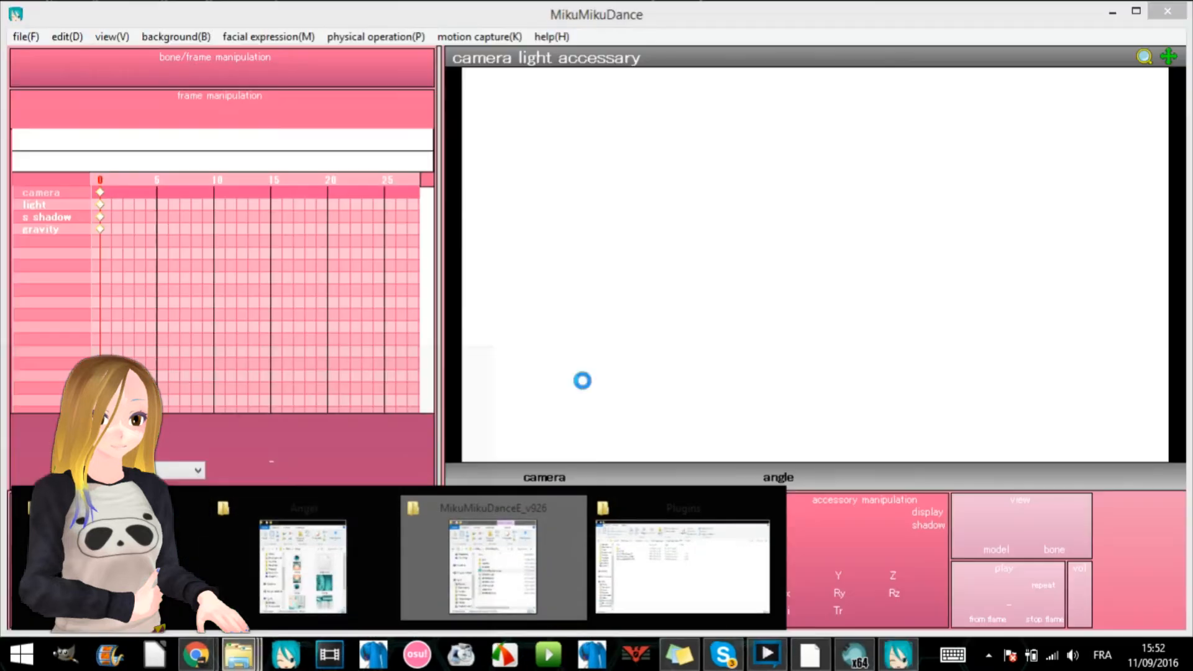
left_click(303, 566)
left_click_drag(625, 299, 855, 334)
left_click(571, 386)
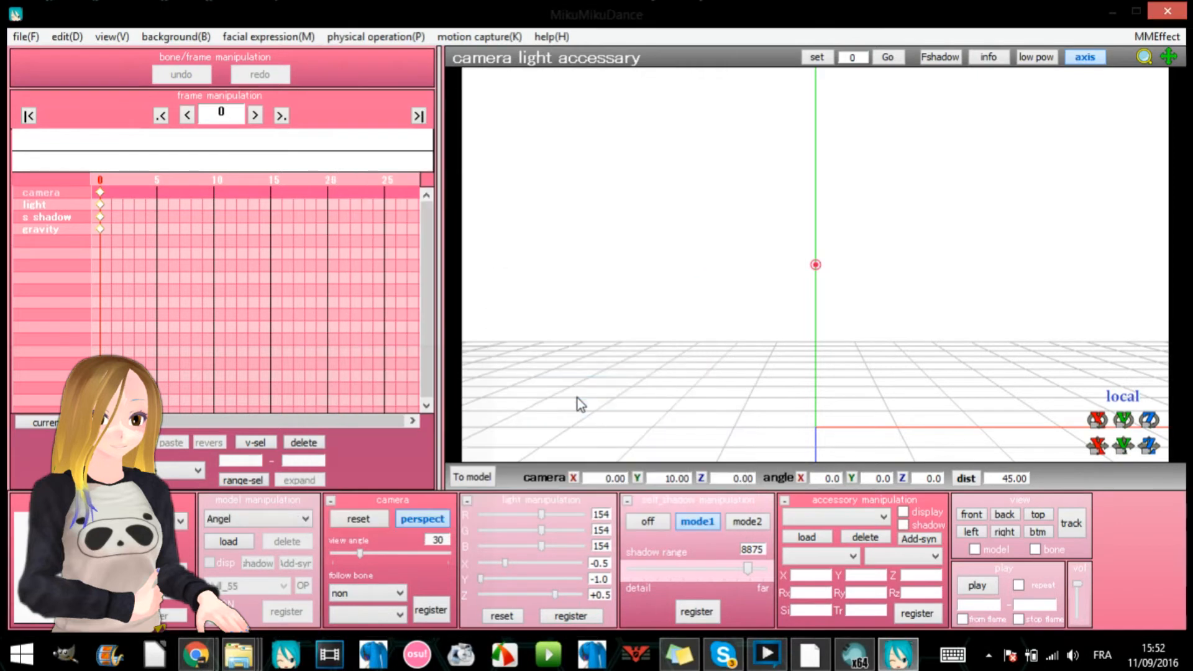
- Load the Love Is War 1.vmd motion from the desktop onto the Angel model, accepting registration of matching bone names only
left_click_drag(981, 8, 660, 63)
left_click_drag(889, 281, 555, 303)
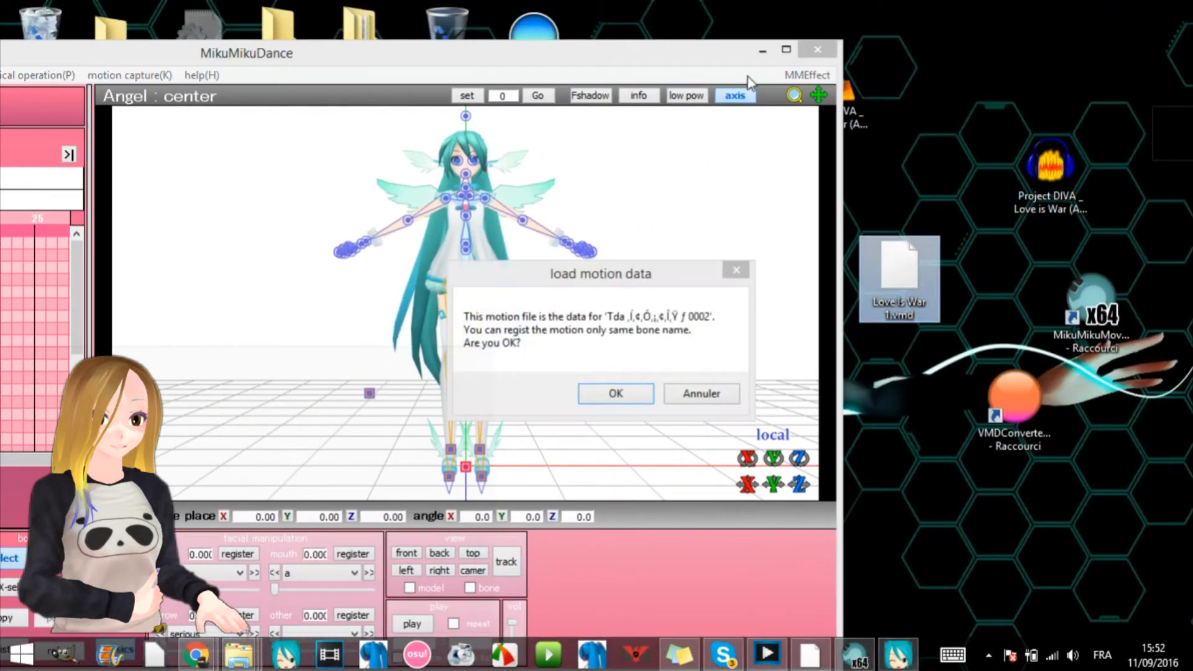
left_click(628, 394)
left_click_drag(861, 44, 1017, 18)
- Examine the imported Facial keyframes along the MikuMikuDance timeline, including the last ones around frame 4896
left_click(374, 420)
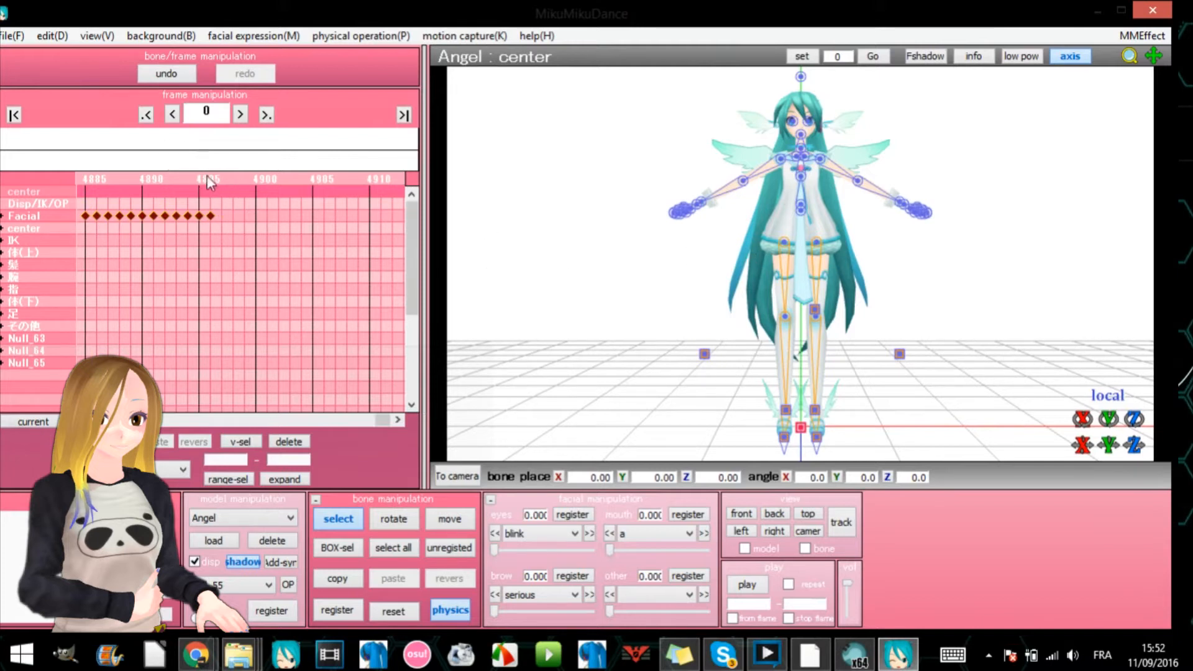
left_click(209, 180)
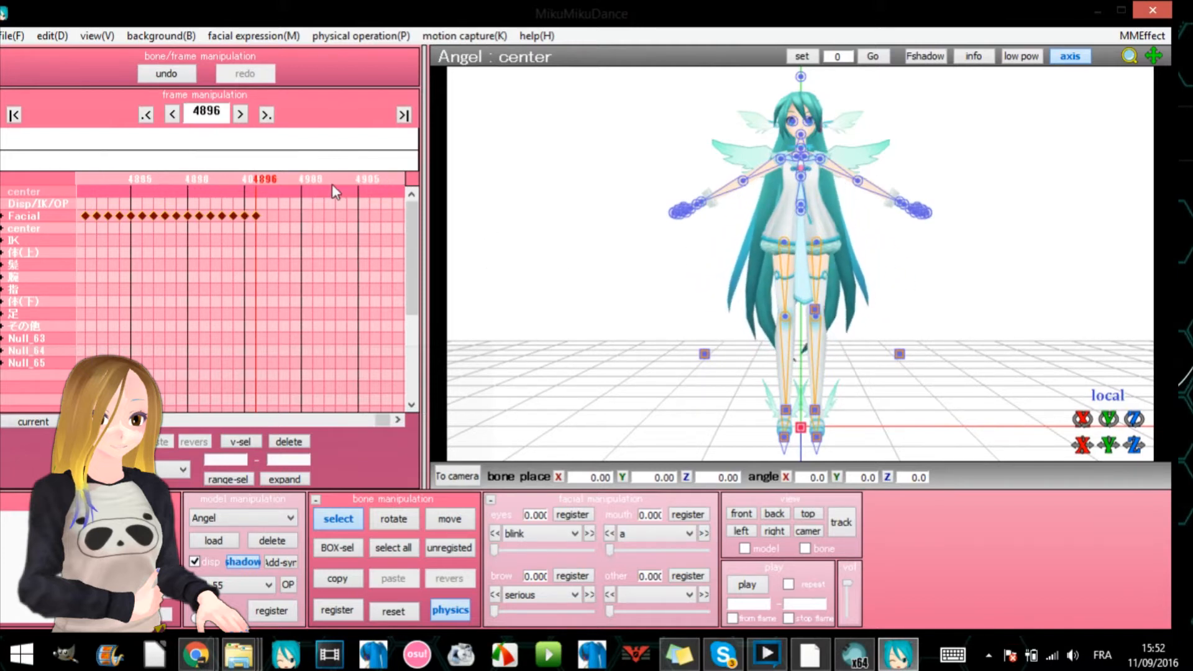
left_click_drag(372, 422, 180, 417)
left_click(206, 183)
left_click(263, 178)
left_click(263, 178)
left_click(263, 177)
left_click(264, 178)
left_click_drag(189, 414, 390, 396)
left_click(218, 177)
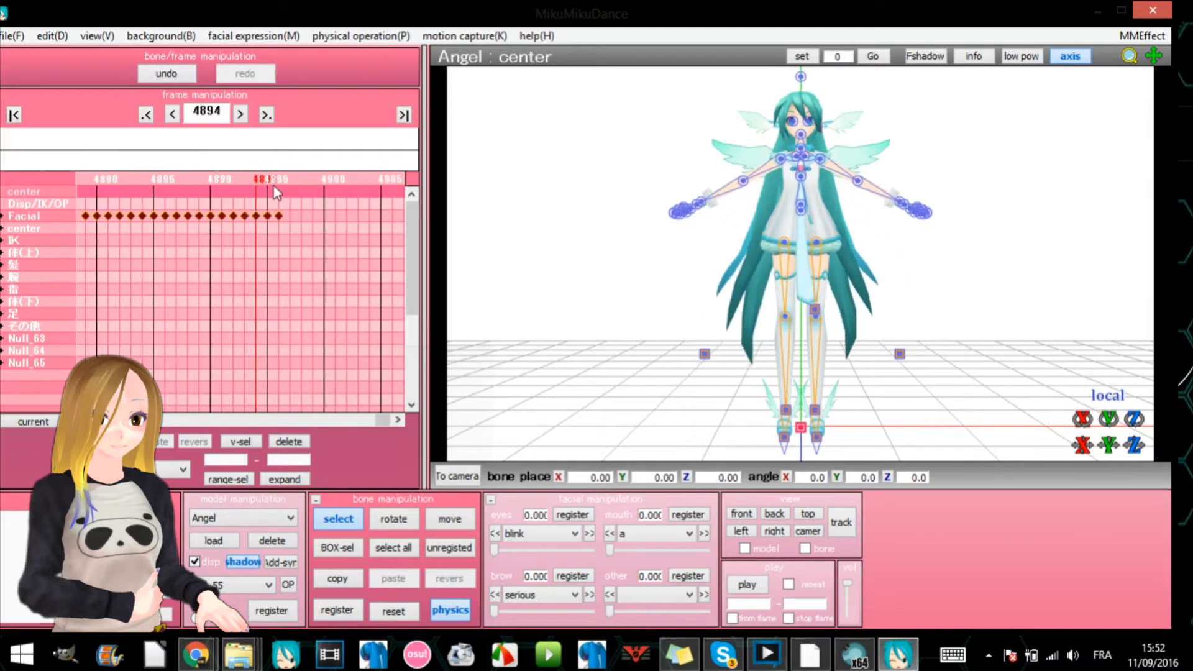
- Frame the Angel model's face in close-up at frame 4896 and clear the Facial keyframe selection
scroll(728, 292, "up", 2)
scroll(728, 292, "up", 4)
scroll(1007, 185, "down", 1)
mouse_move(1154, 57)
left_mouse_down()
mouse_move(1154, 261)
mouse_move(1157, 62)
left_mouse_up()
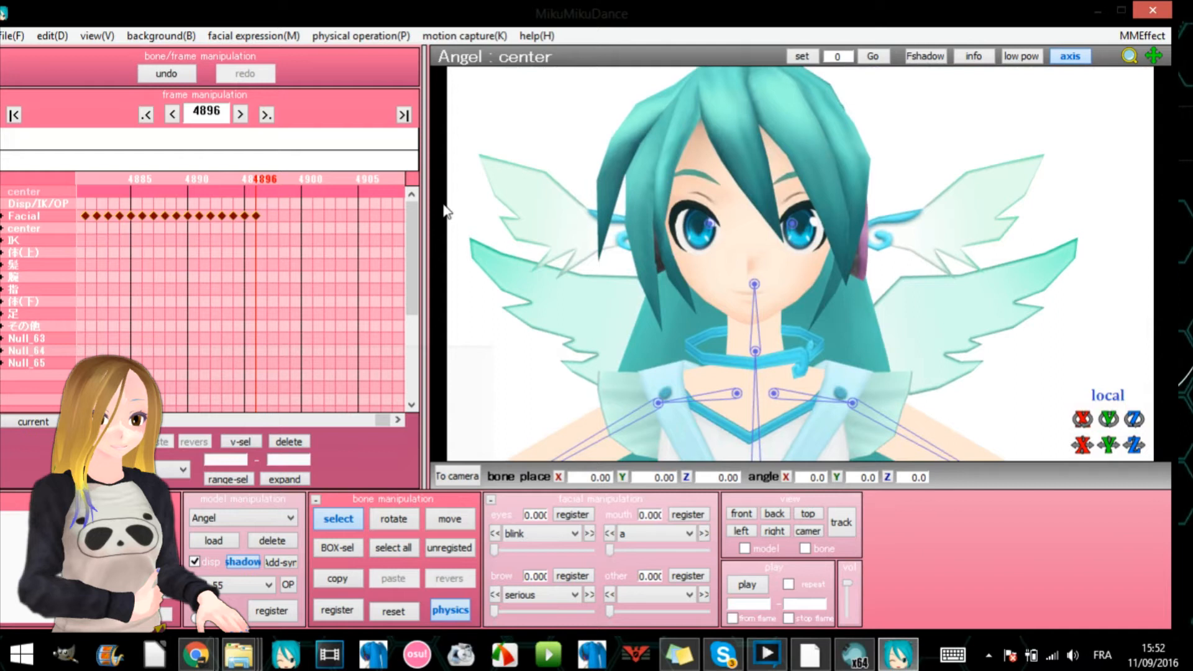
left_click(263, 213)
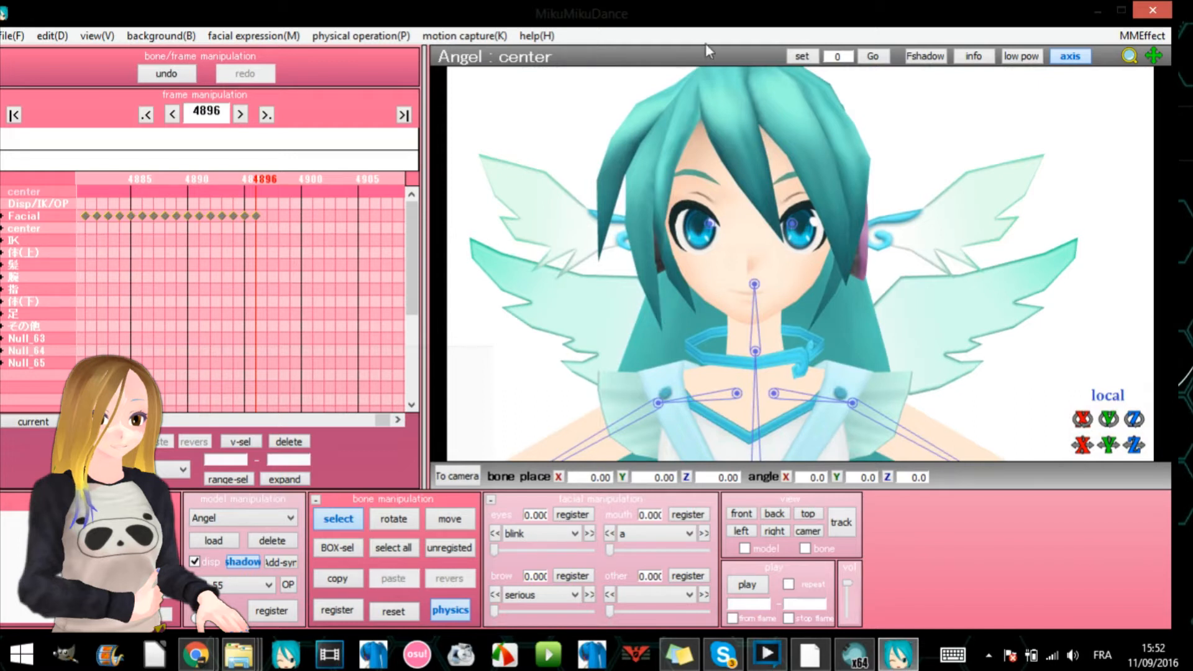
- Quit MikuMikuDance without saving and reposition the Love Is War 1.vmd file on the desktop
left_click(1153, 9)
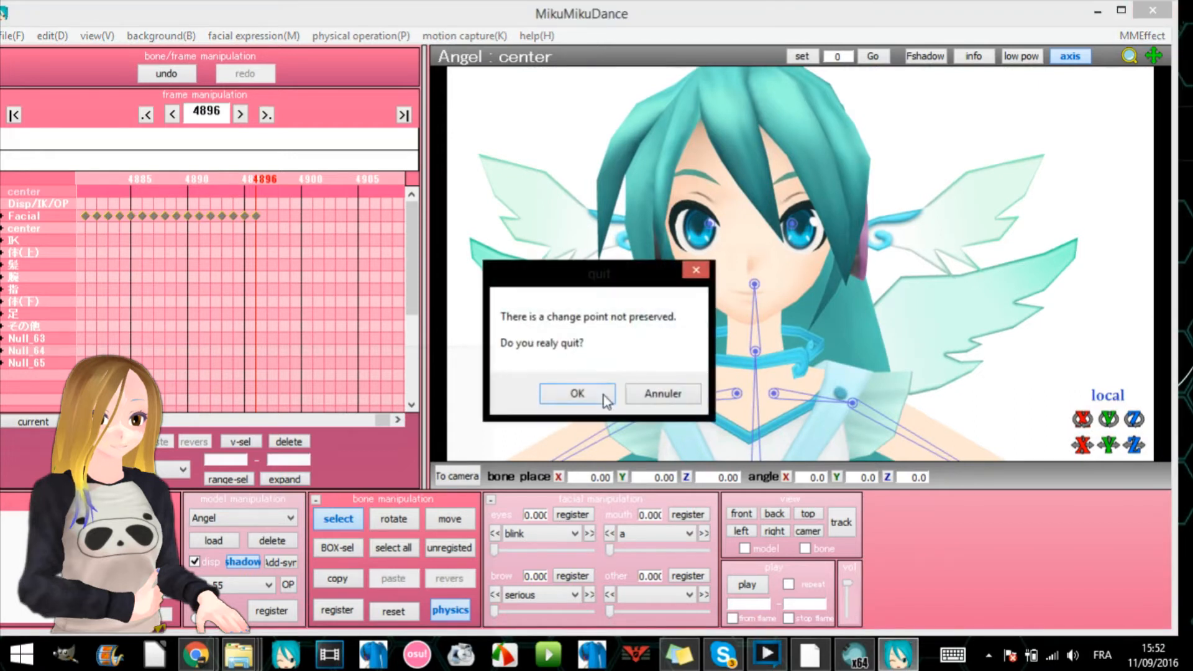
left_click(577, 393)
left_click(870, 273)
left_click_drag(868, 269, 895, 274)
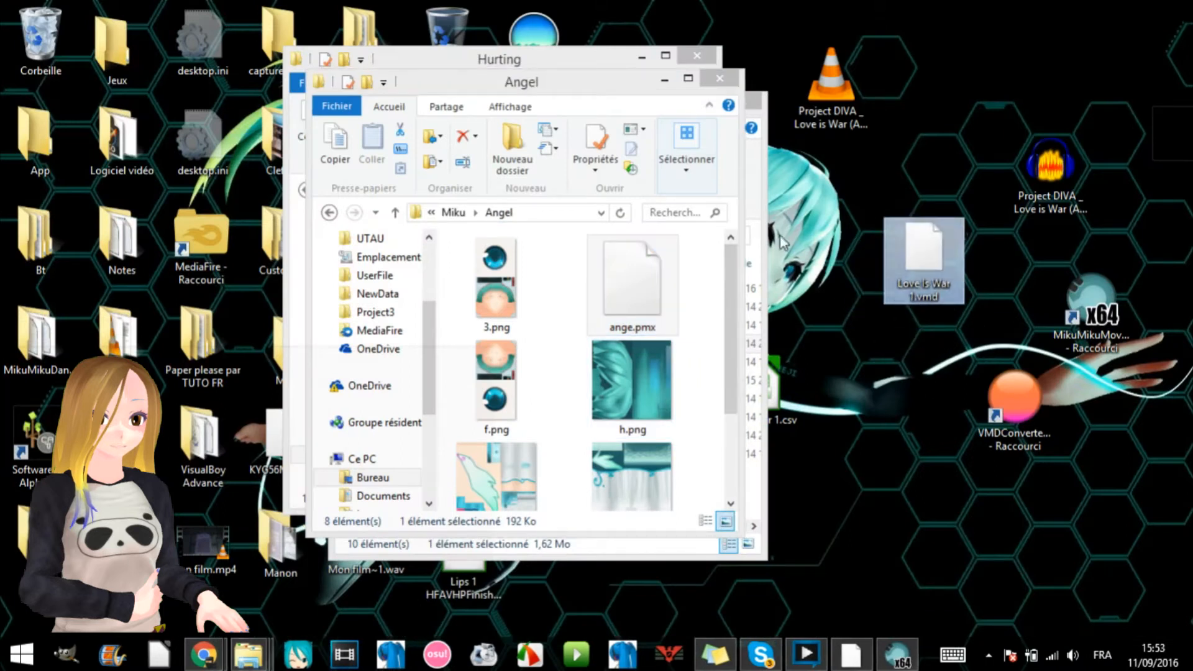
- Minimize the open Angel and Hurting folder windows and launch VMDConverterGraphical from the desktop
left_click(665, 80)
left_click(687, 103)
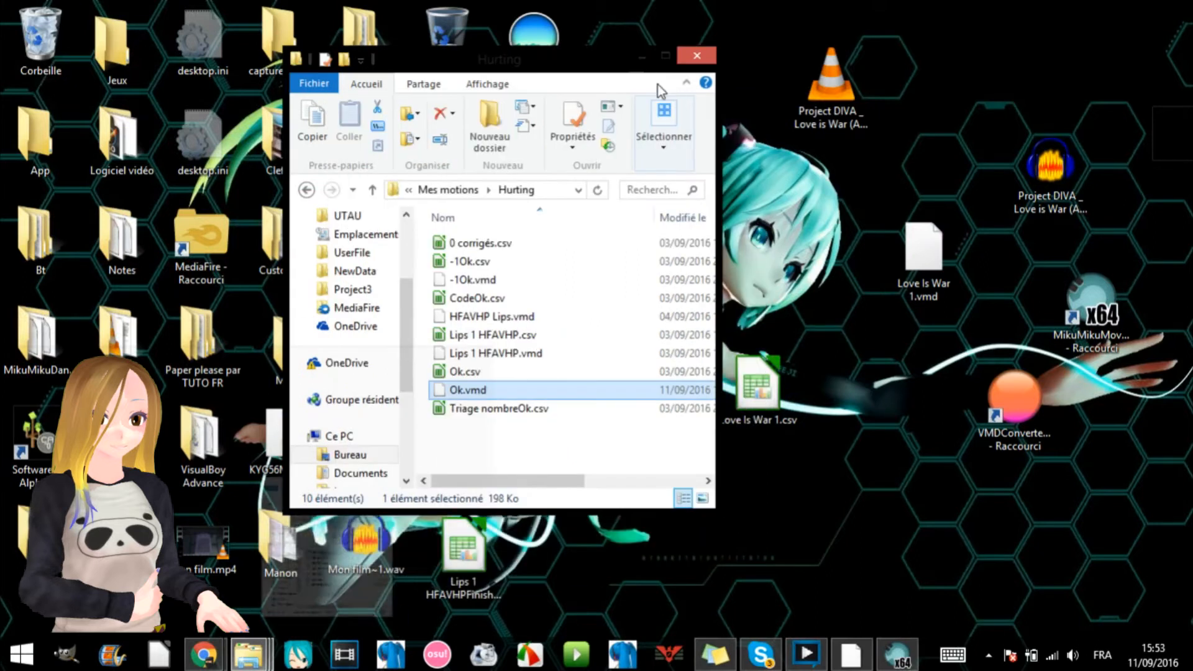
left_click(642, 60)
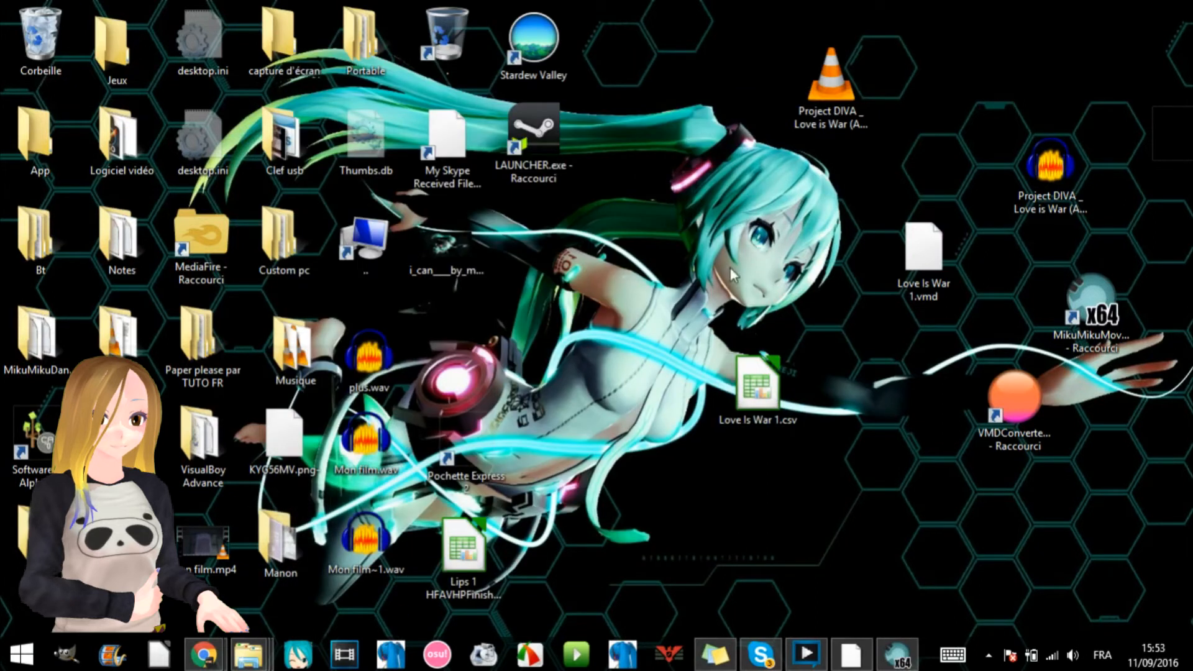
double_click(1007, 410)
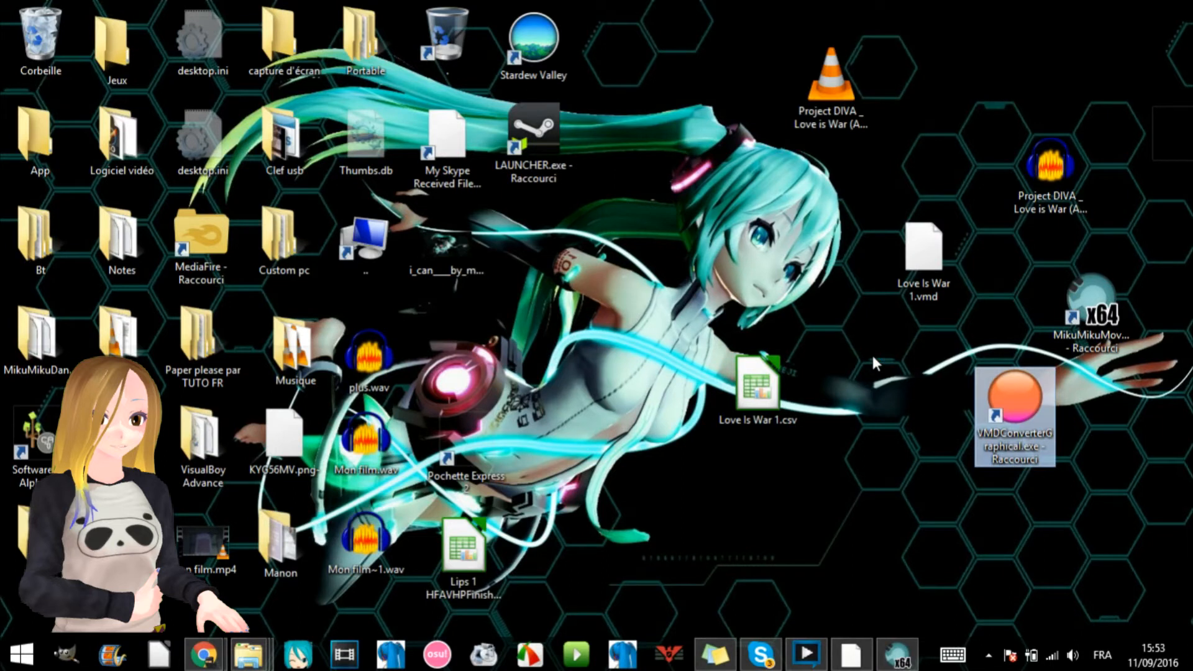
- Convert Love Is War 1.vmd from the desktop to a CSV file with VMDConverterGraphical and minimize the converter
left_click_drag(920, 255, 244, 257)
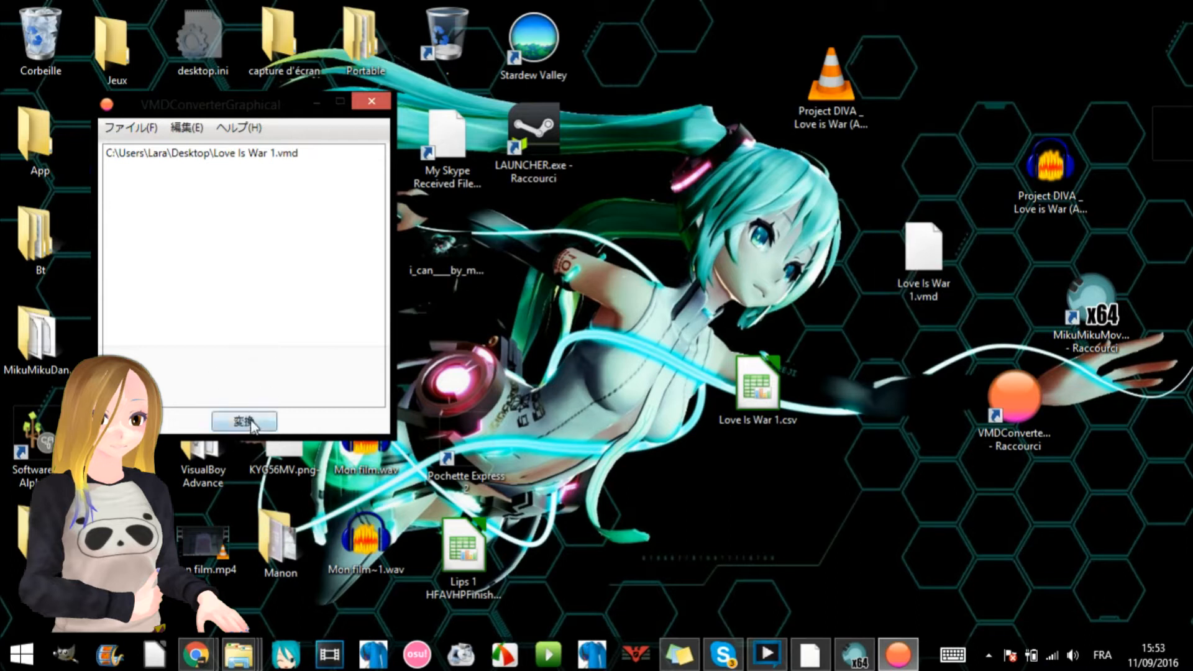
left_click(259, 423)
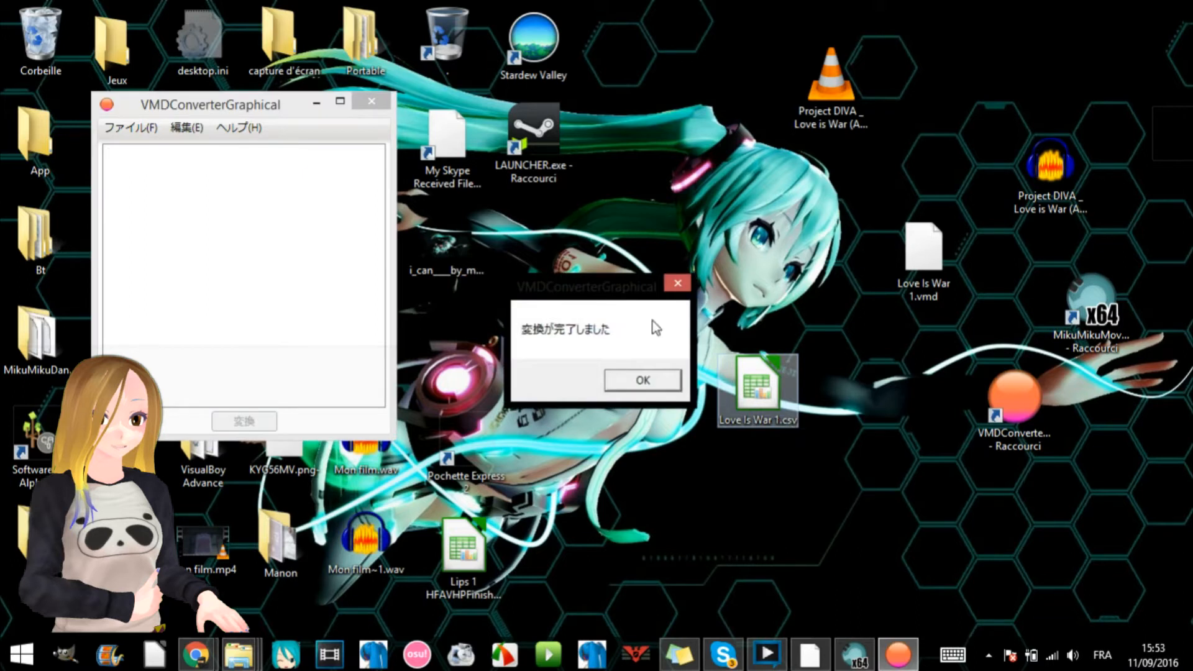
left_click(629, 379)
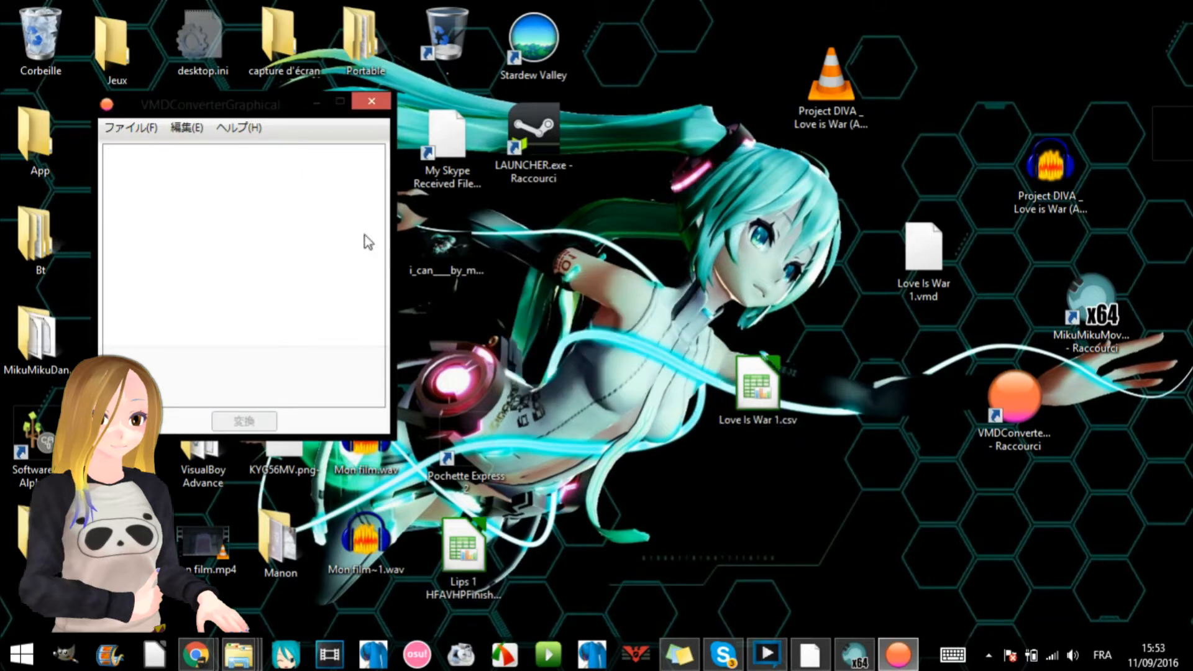
left_click(339, 101)
- View the VMDConverterGraphical download page and the MMM automatic lipsync video in Chrome, and return to the desktop
mouse_move(186, 664)
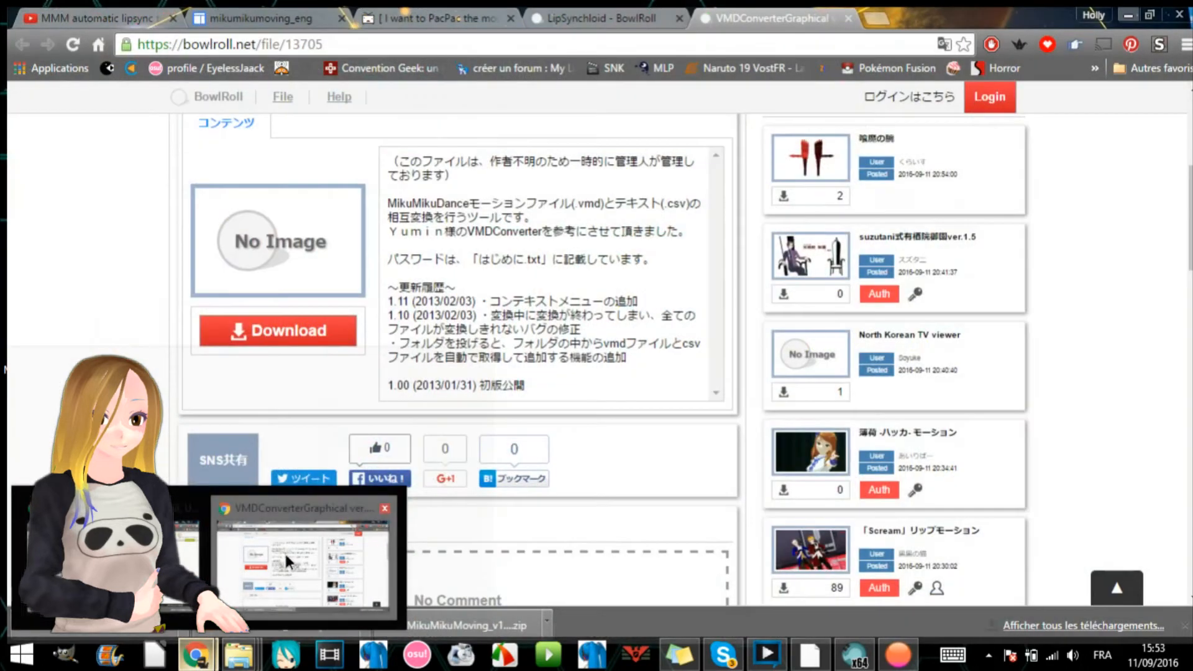
left_click(284, 550)
left_click(74, 13)
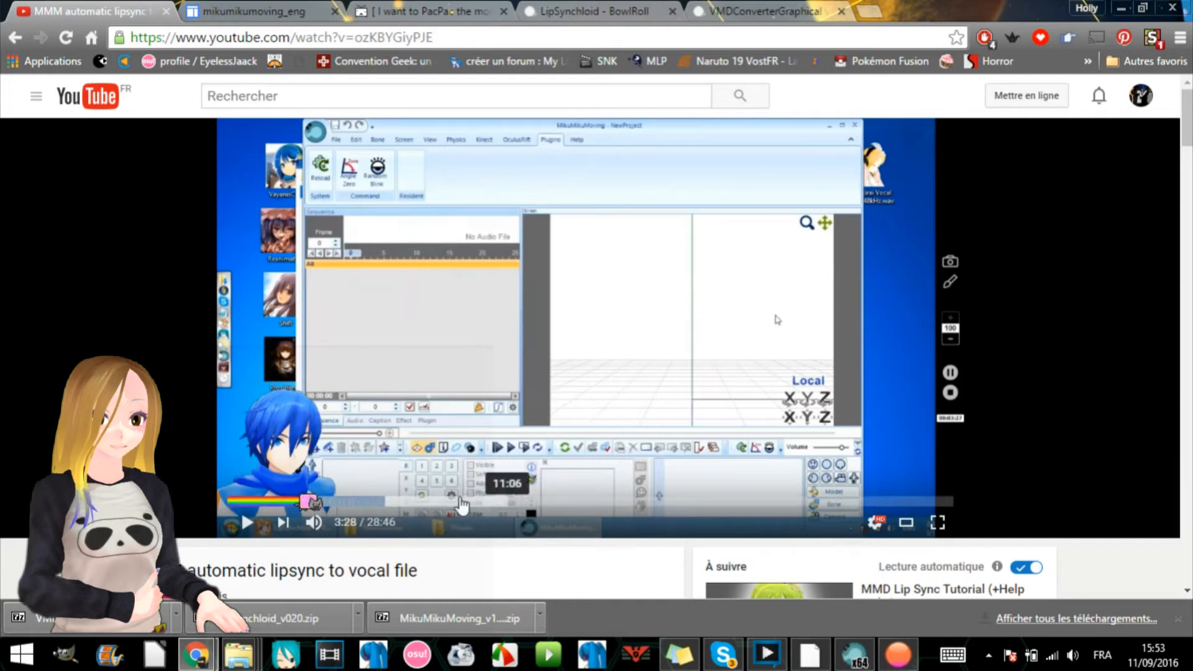
left_click(1121, 6)
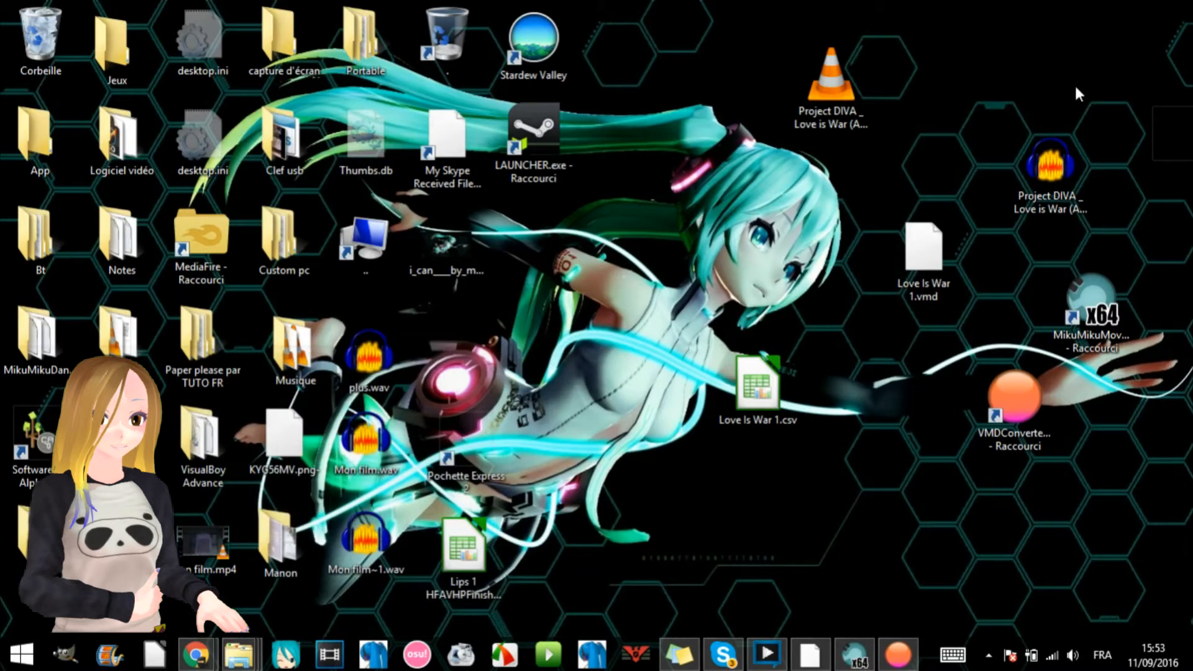
- Open Love Is War 1.csv from the desktop in LibreOffice Calc and close VMDConverterGraphical
double_click(750, 394)
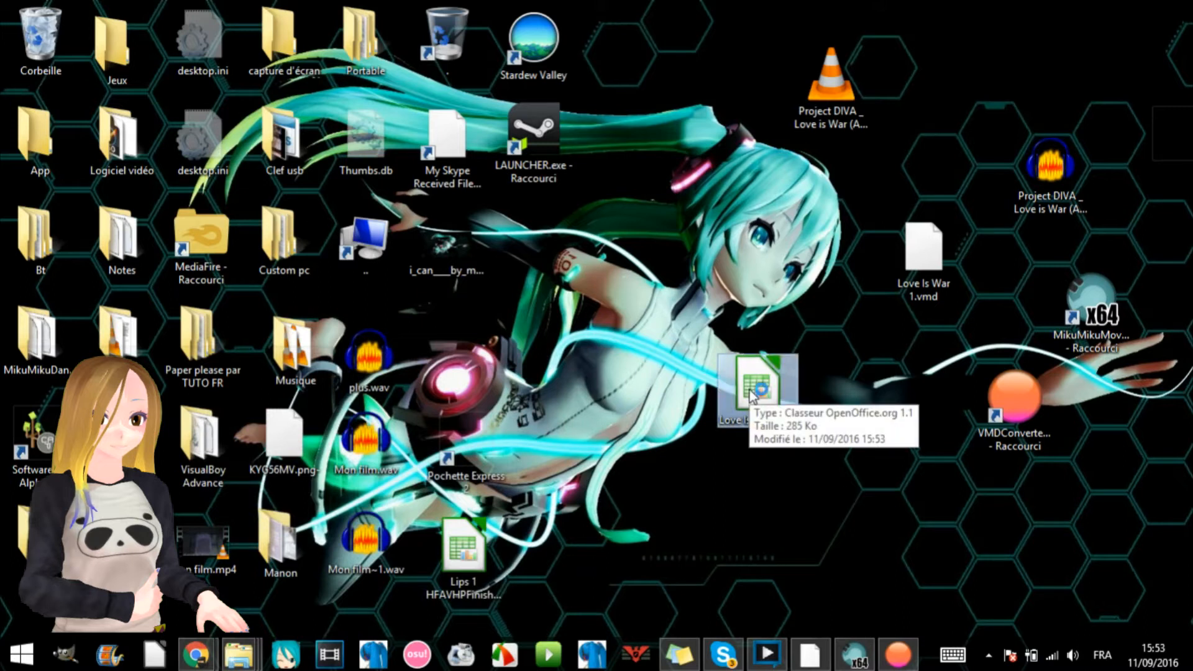
left_click(898, 653)
left_click(378, 103)
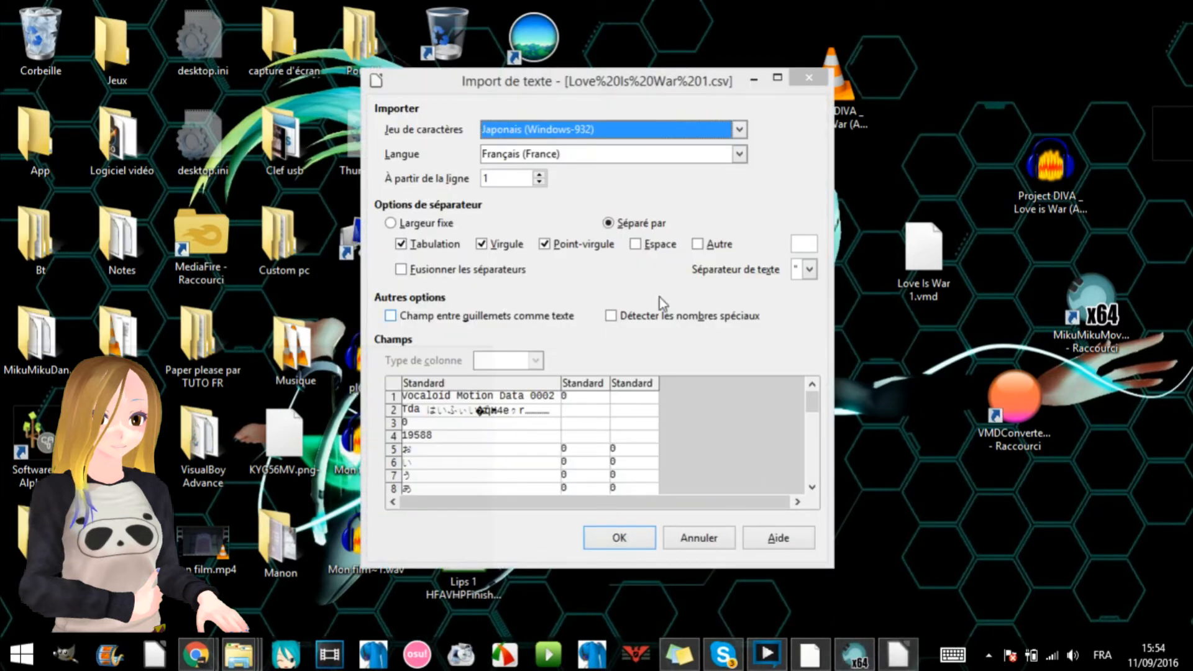
- Import the CSV text with character set Japonais (Windows-932), language Français (France), and tab, comma and semicolon separators
left_click(501, 133)
left_click(513, 133)
scroll(420, 463, "down", 3)
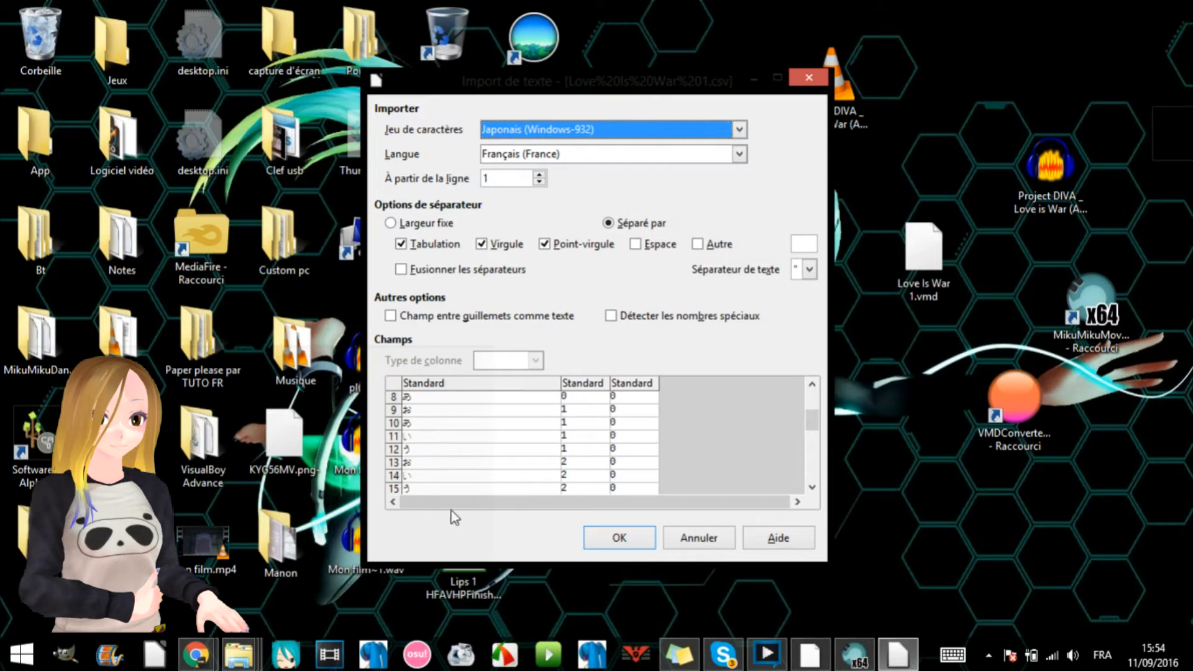
scroll(472, 448, "up", 3)
left_click(586, 154)
left_click(588, 157)
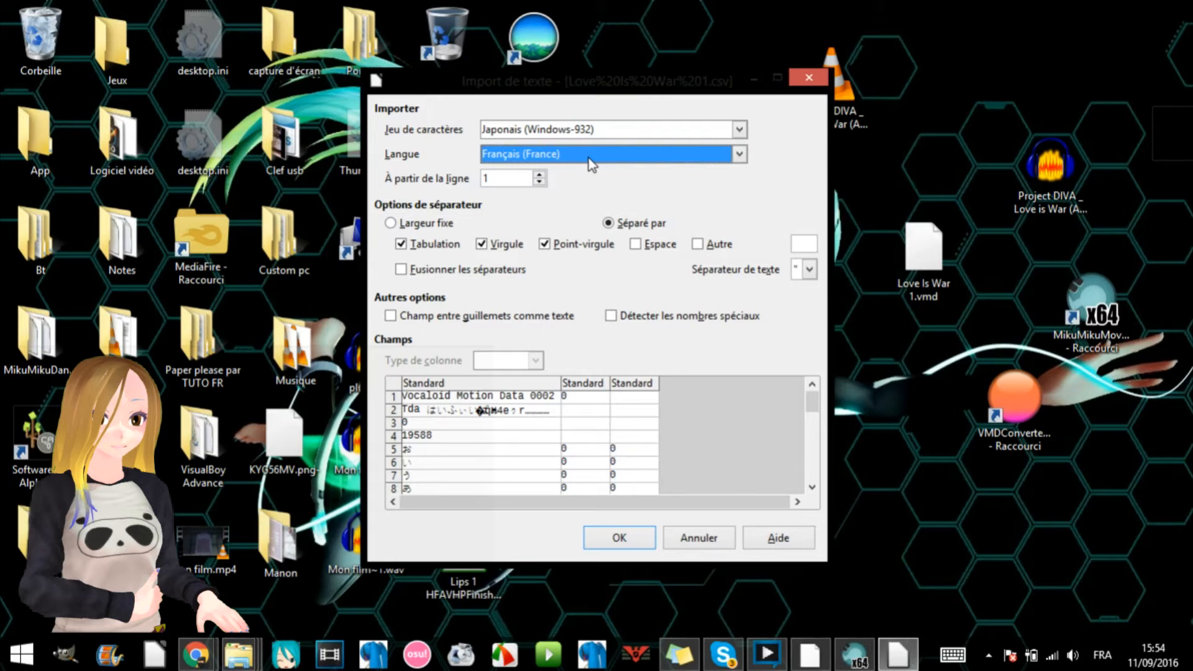
left_click(643, 533)
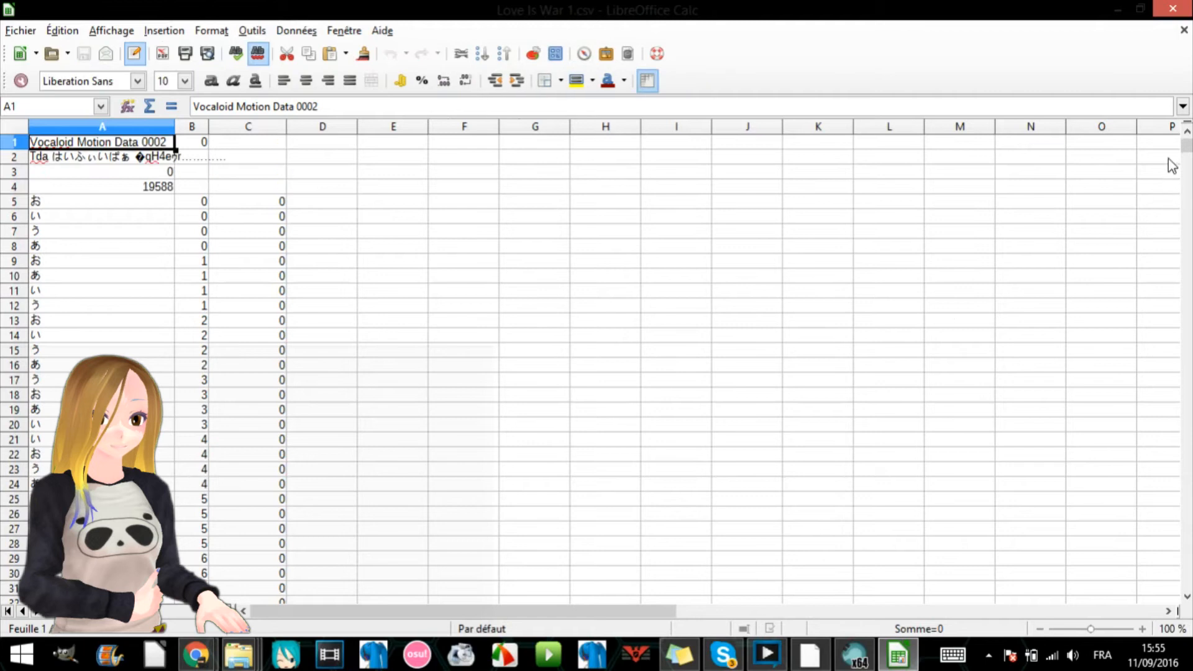
- Examine the morph name, frame number and value columns of the motion data starting at row 5
mouse_move(1187, 148)
left_mouse_down()
mouse_move(1187, 171)
mouse_move(1187, 134)
left_mouse_up()
left_click(122, 207)
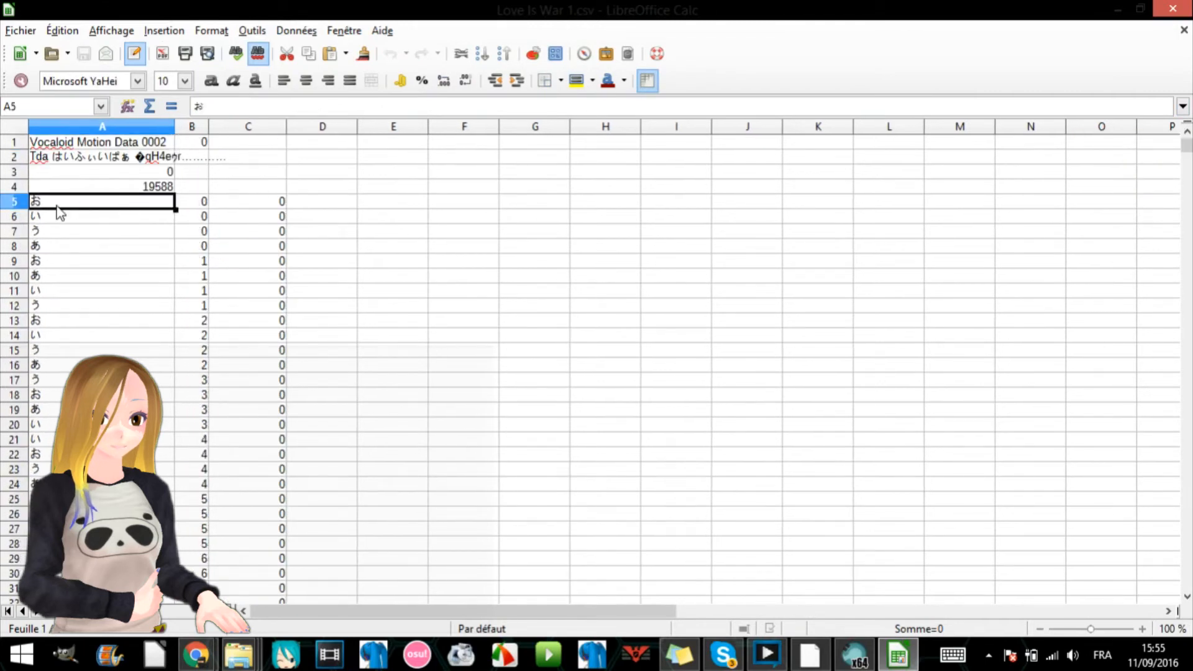
left_click(196, 206)
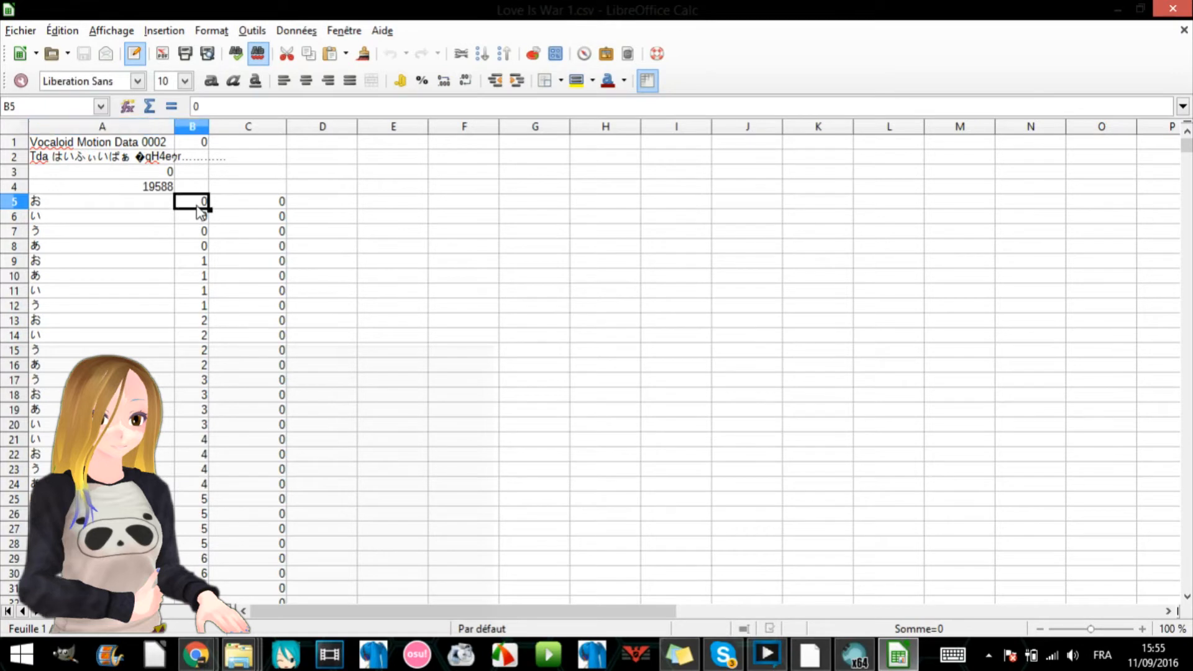
left_click(76, 231)
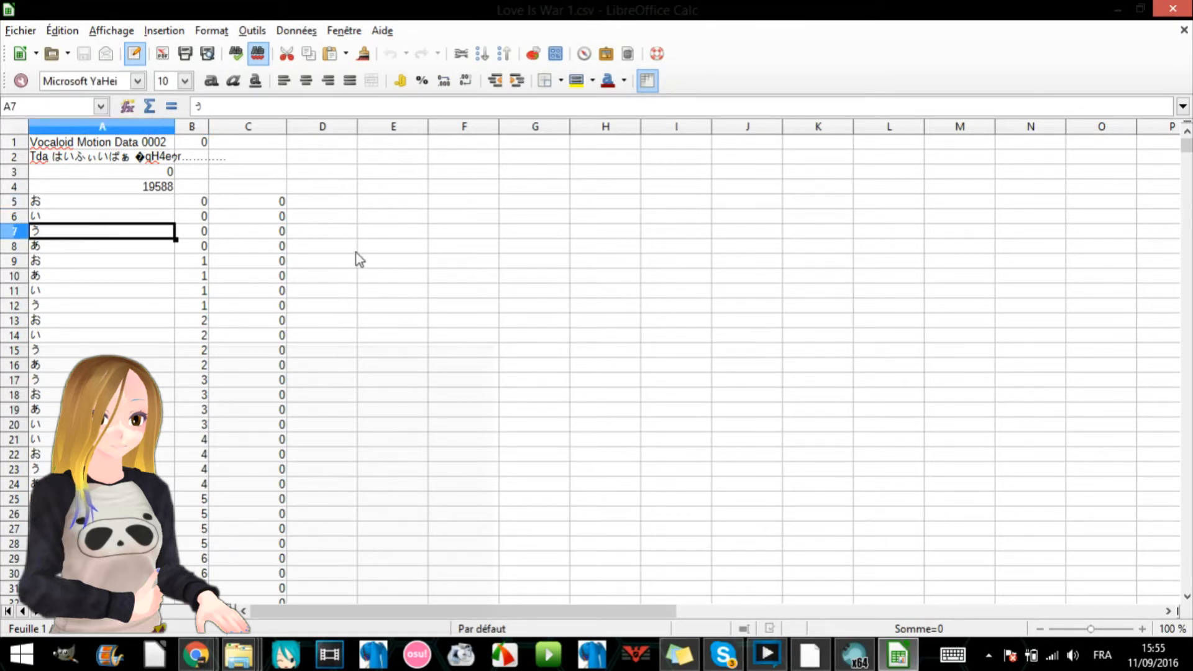
mouse_move(1186, 146)
left_mouse_down()
mouse_move(1186, 247)
mouse_move(1187, 140)
left_mouse_up()
left_click(257, 206)
- Sort rows 5 to 19592 in ascending order by morph name in column A and frame number in column B
left_click(8, 204)
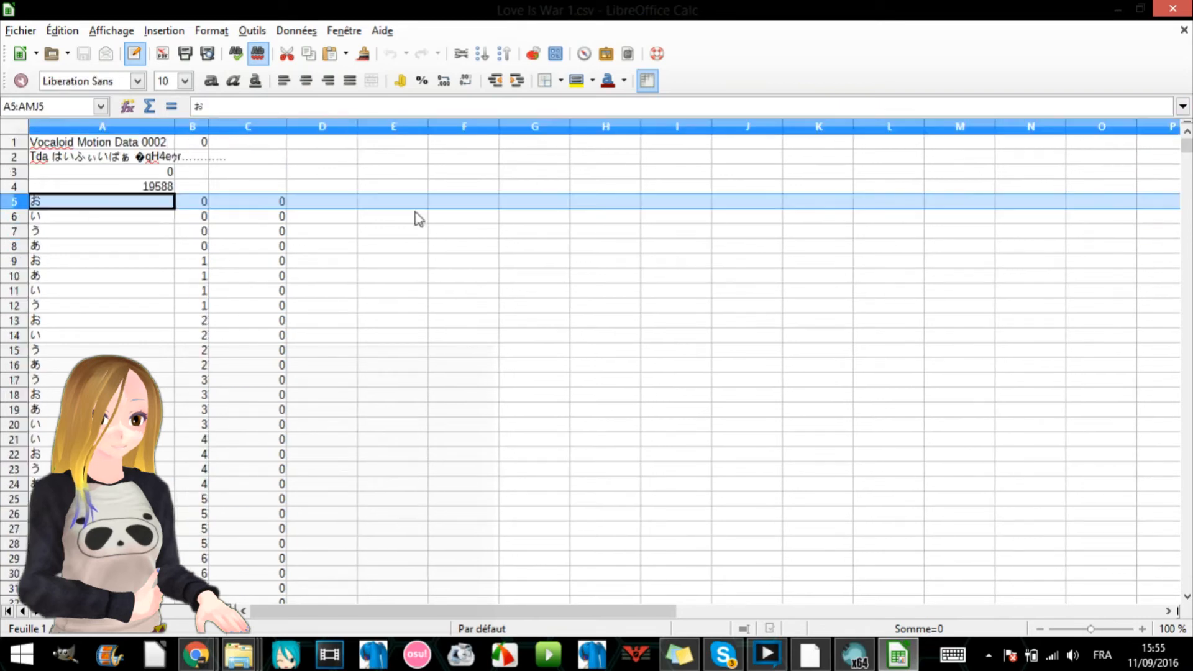
left_click_drag(1187, 150, 1182, 583)
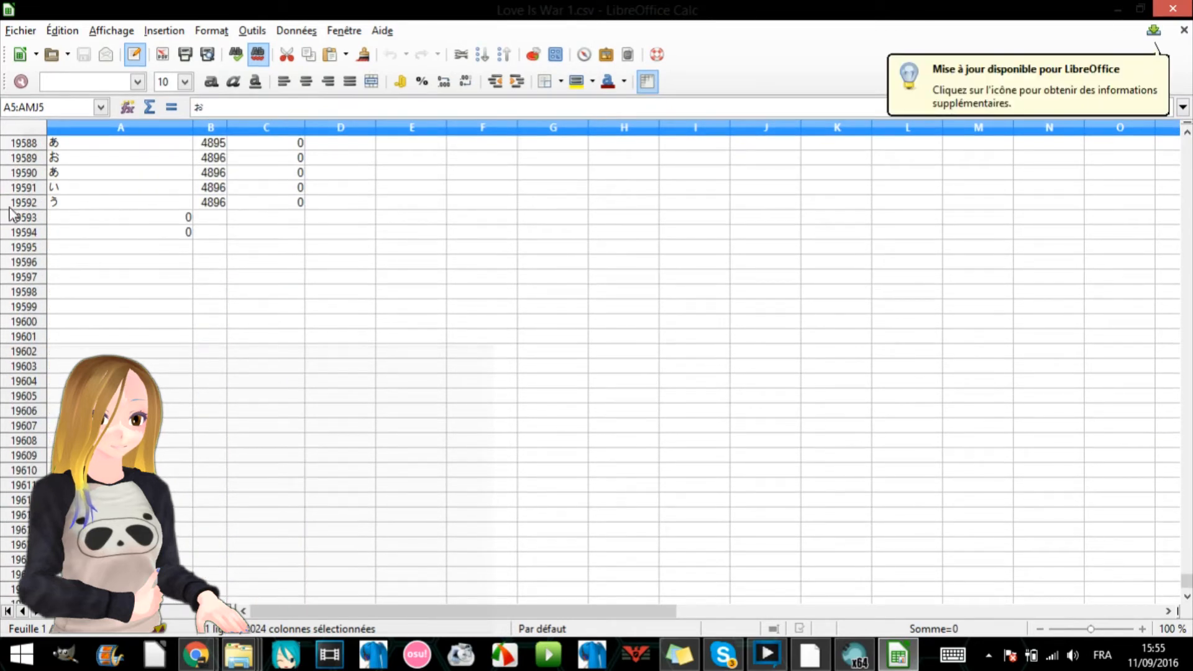
left_click(27, 204, "shift")
scroll(516, 367, "up", 13)
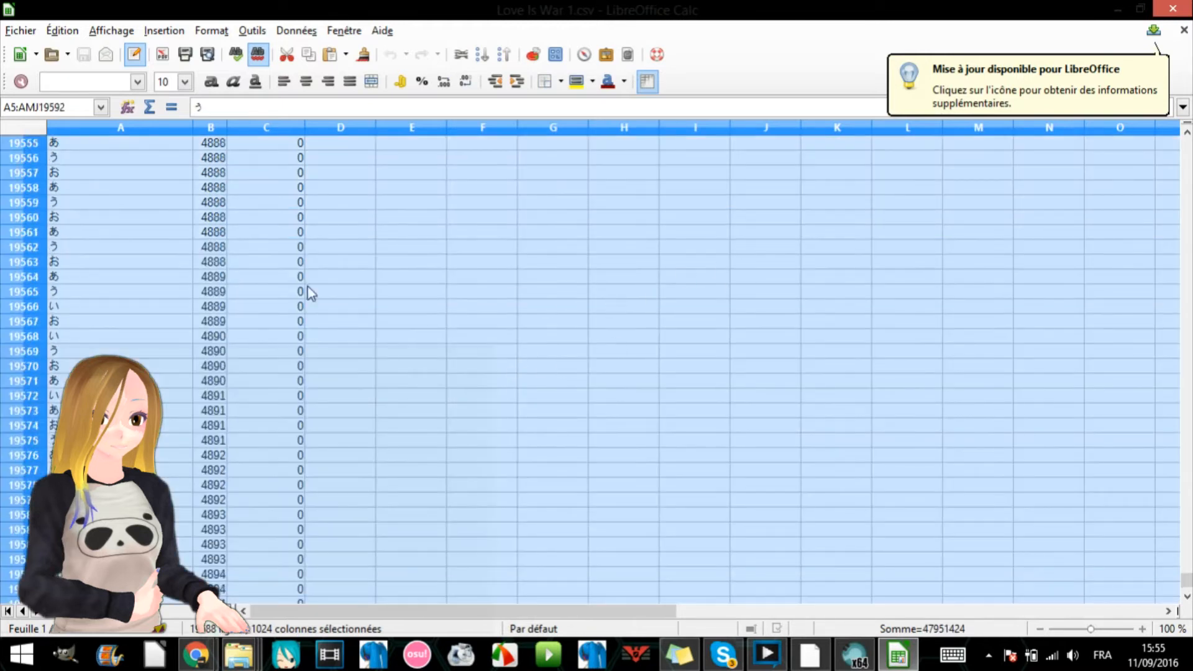
left_click(296, 31)
left_click(341, 160)
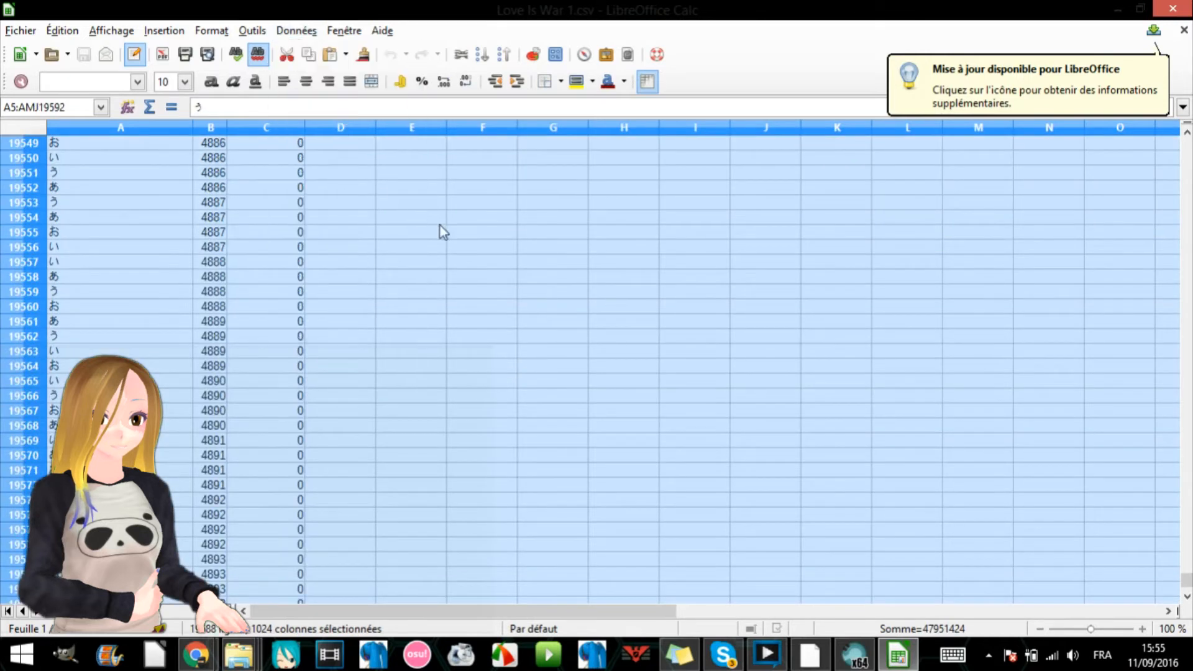
left_click(755, 514)
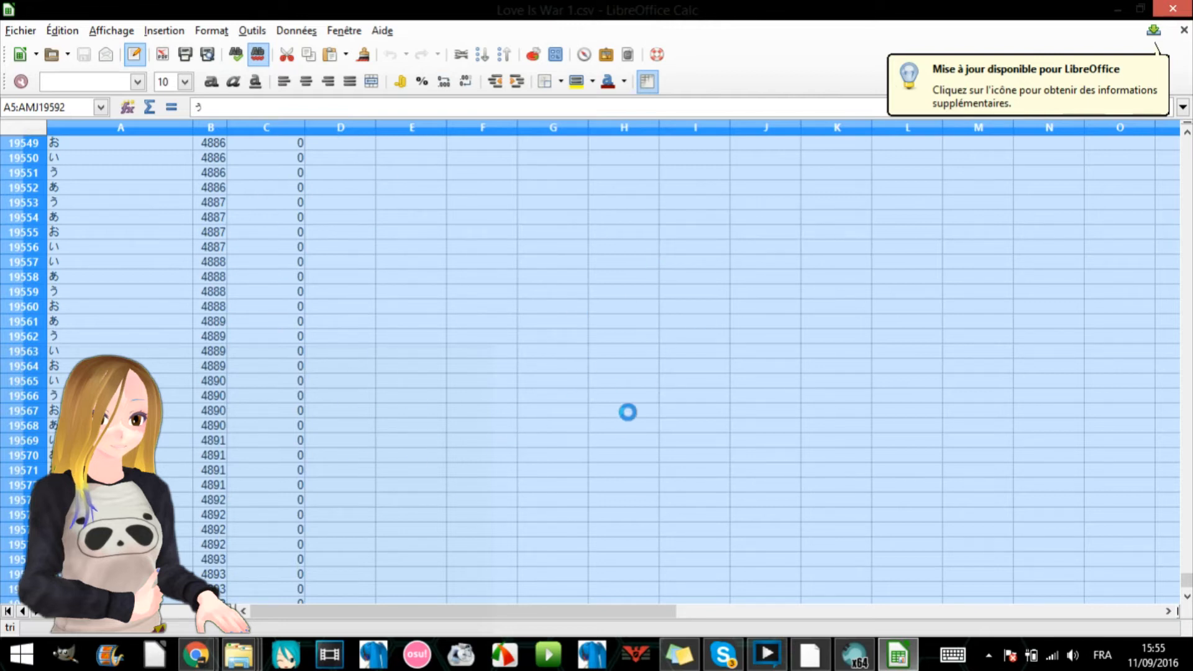
left_click(416, 367)
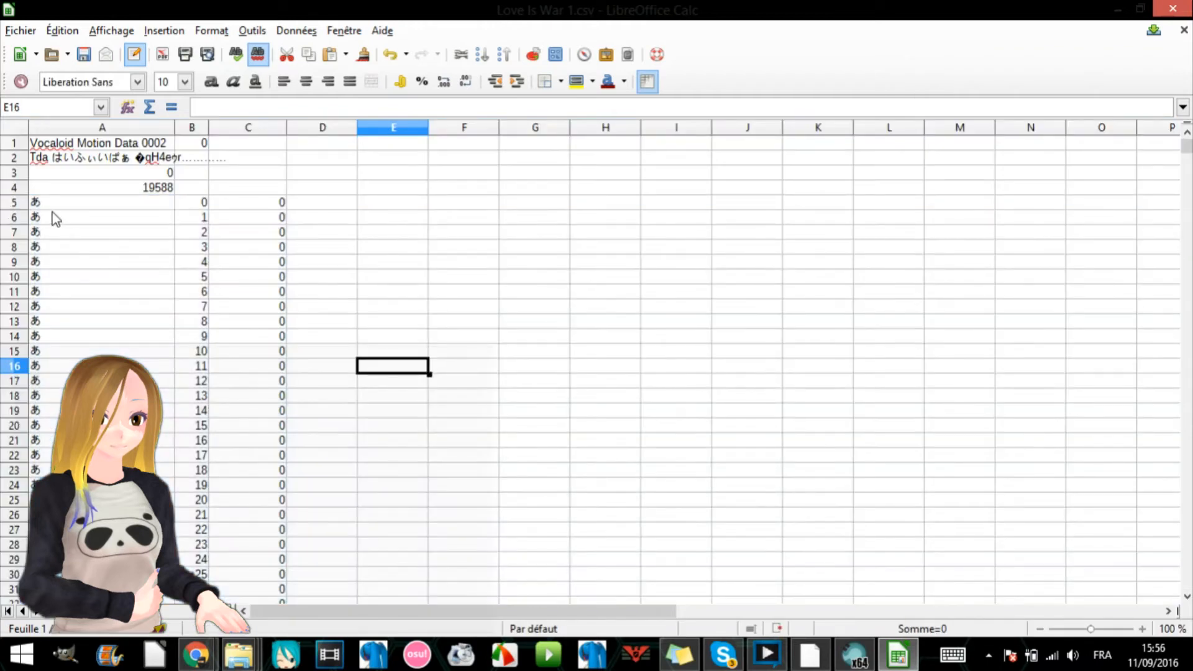
left_click(66, 201)
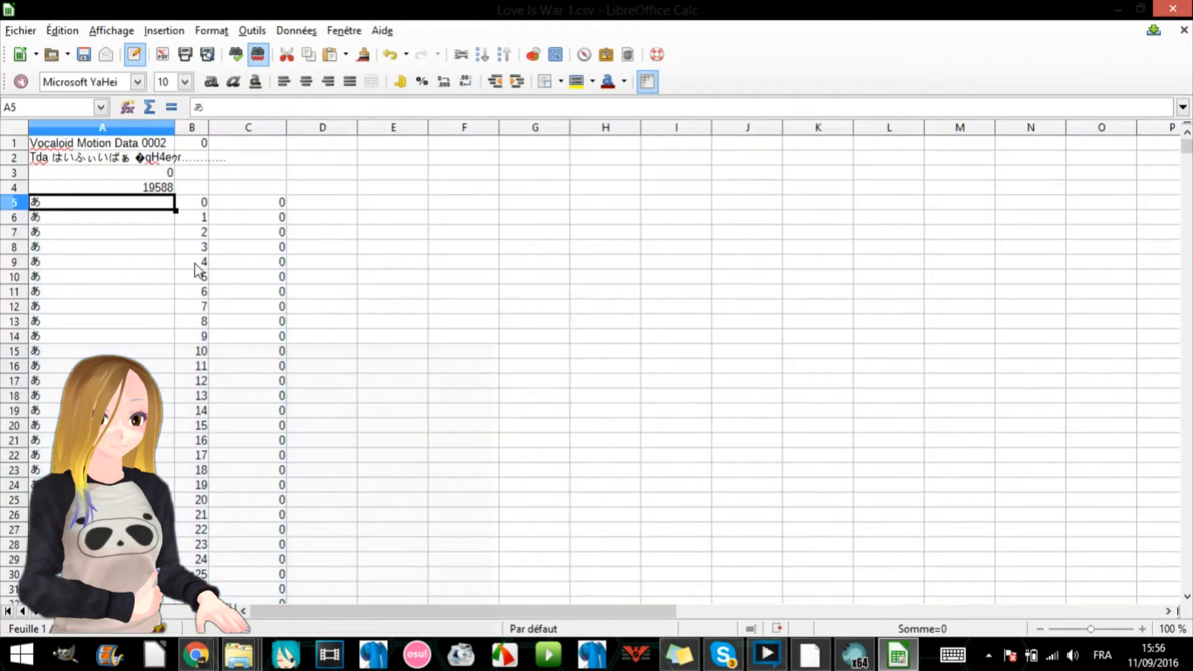
left_click(258, 202)
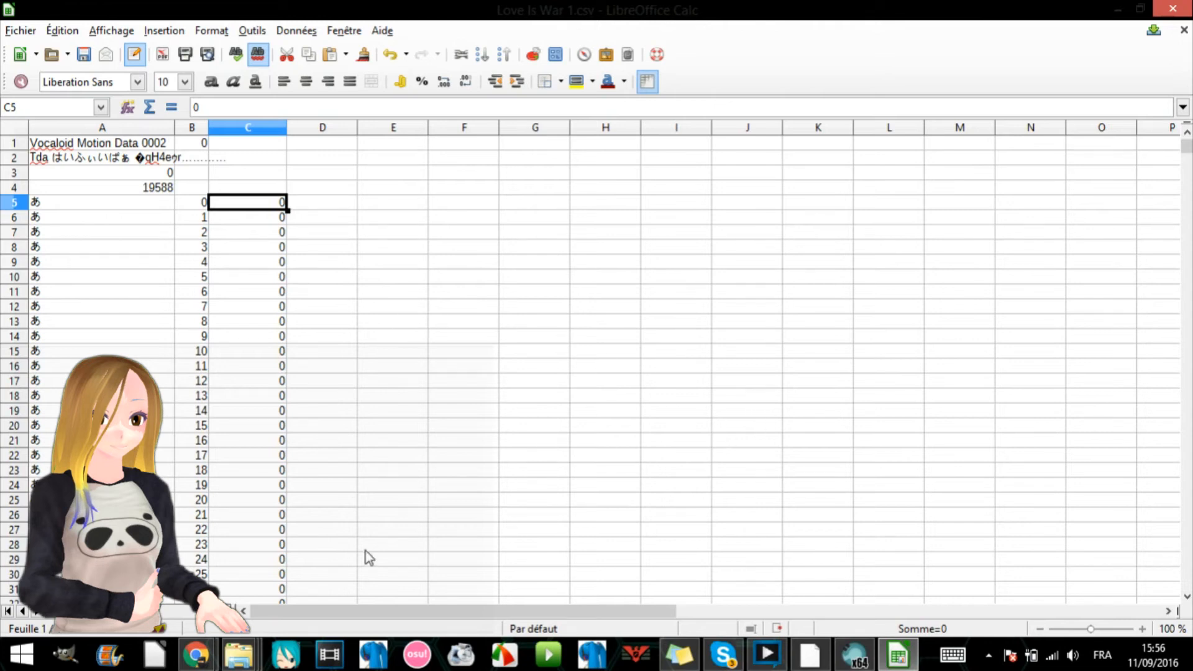
left_click(525, 412)
left_click(603, 413)
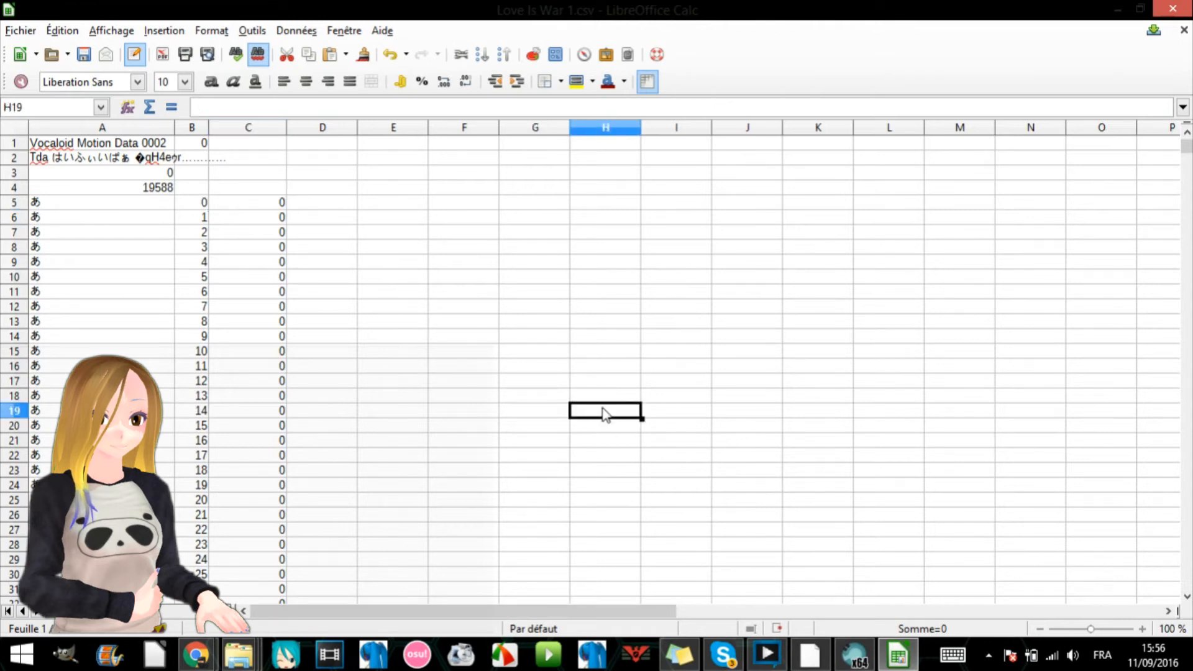
left_click(659, 413)
left_click(521, 408)
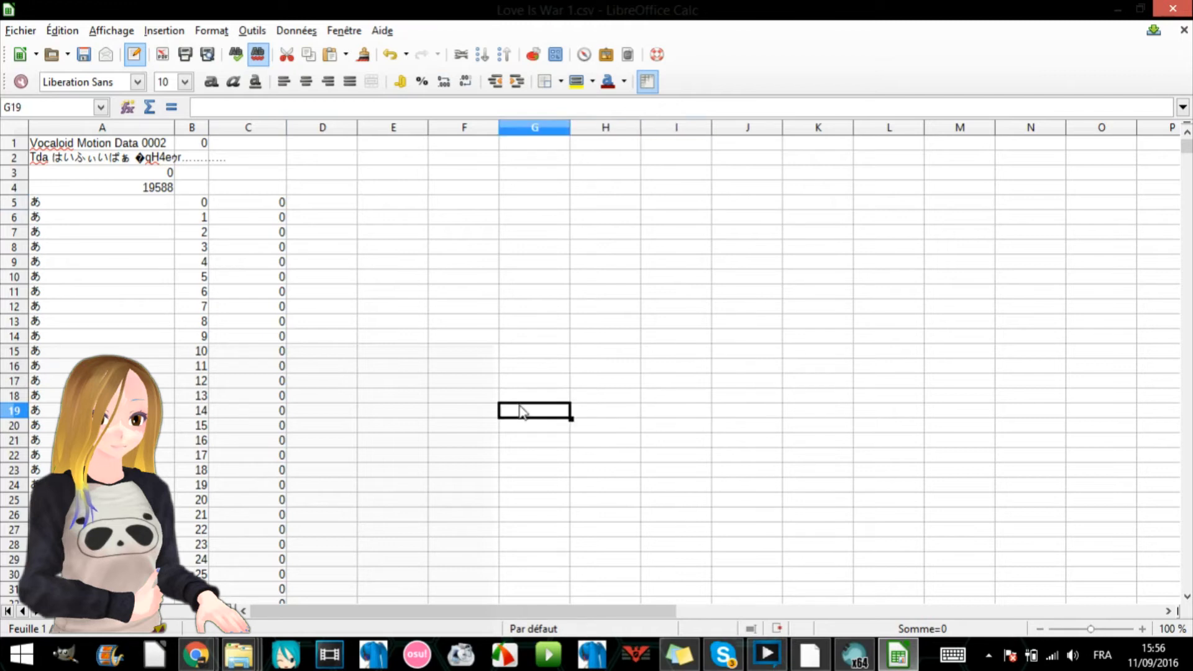
left_click(927, 396)
left_click(1048, 339)
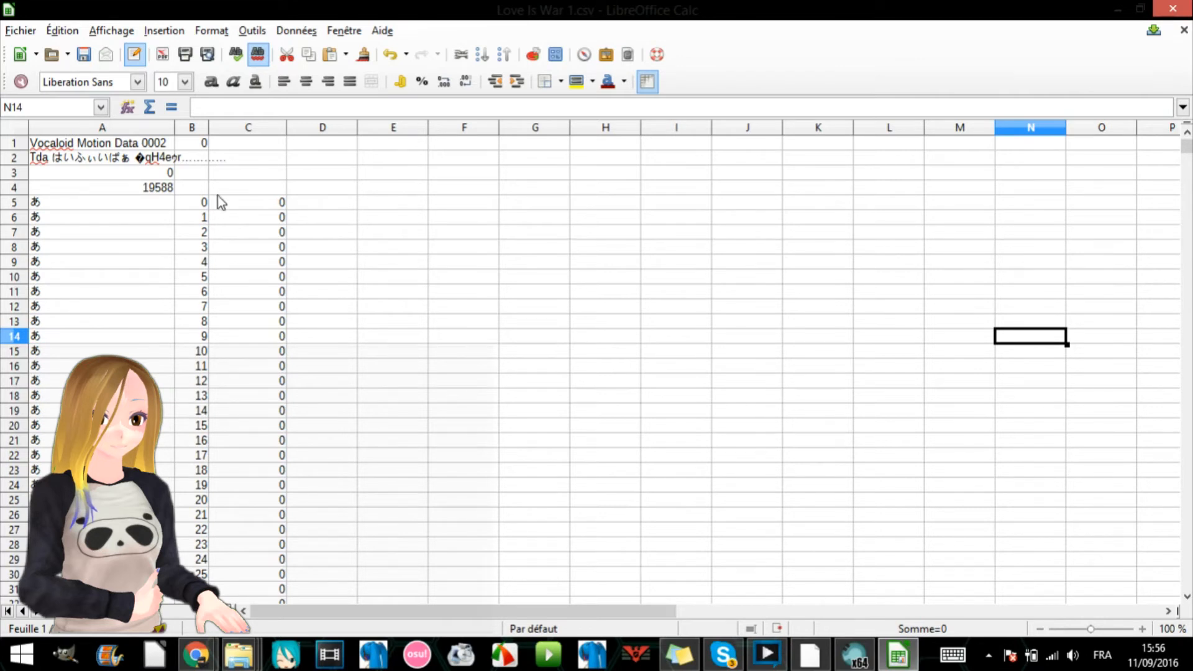
- Delete rows 6 to 396, the repeated zero-value あ keyframes between frame 0 and frame 392
left_click(9, 218)
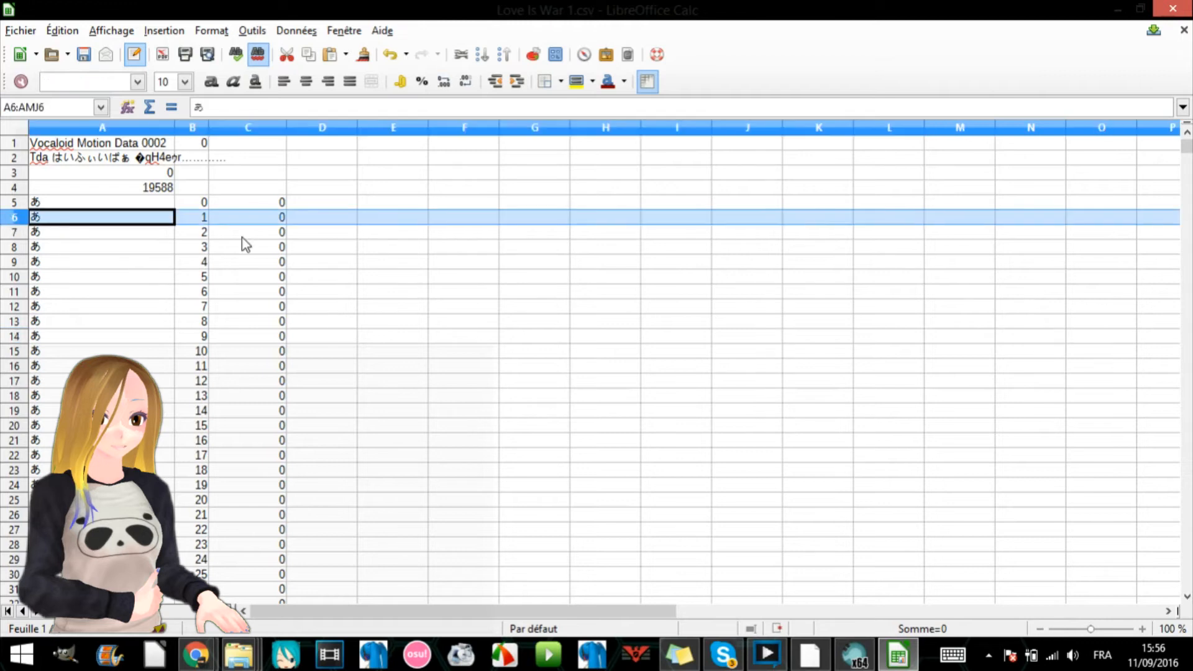
left_click(255, 204)
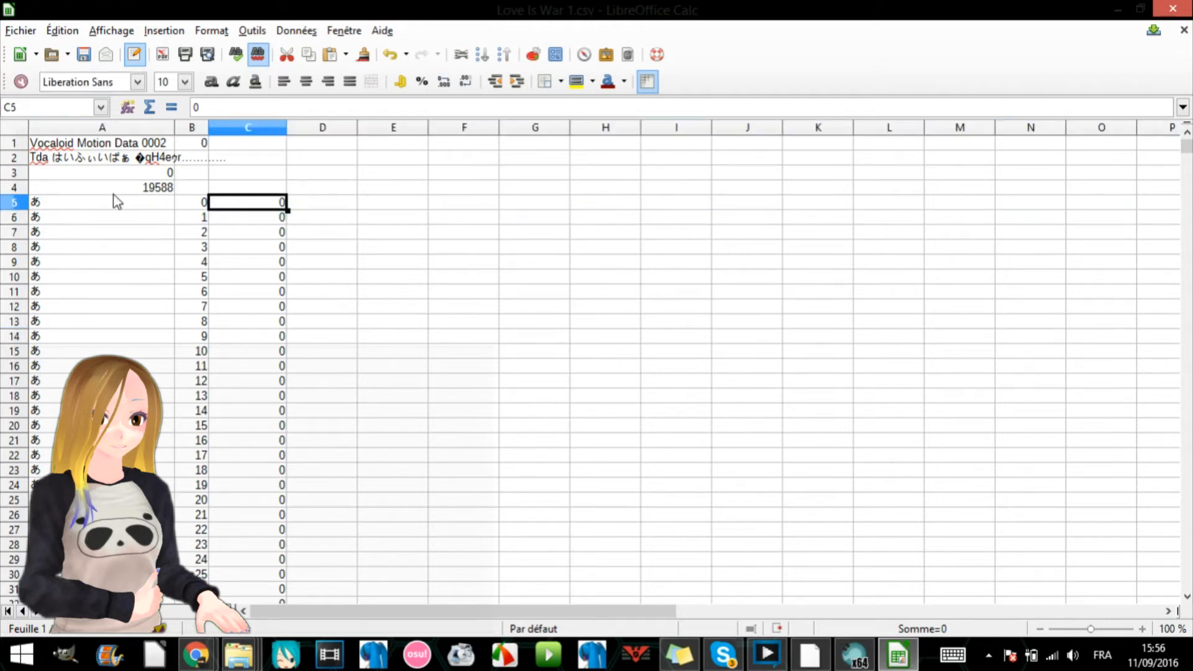
left_click(16, 217)
scroll(139, 346, "down", 20)
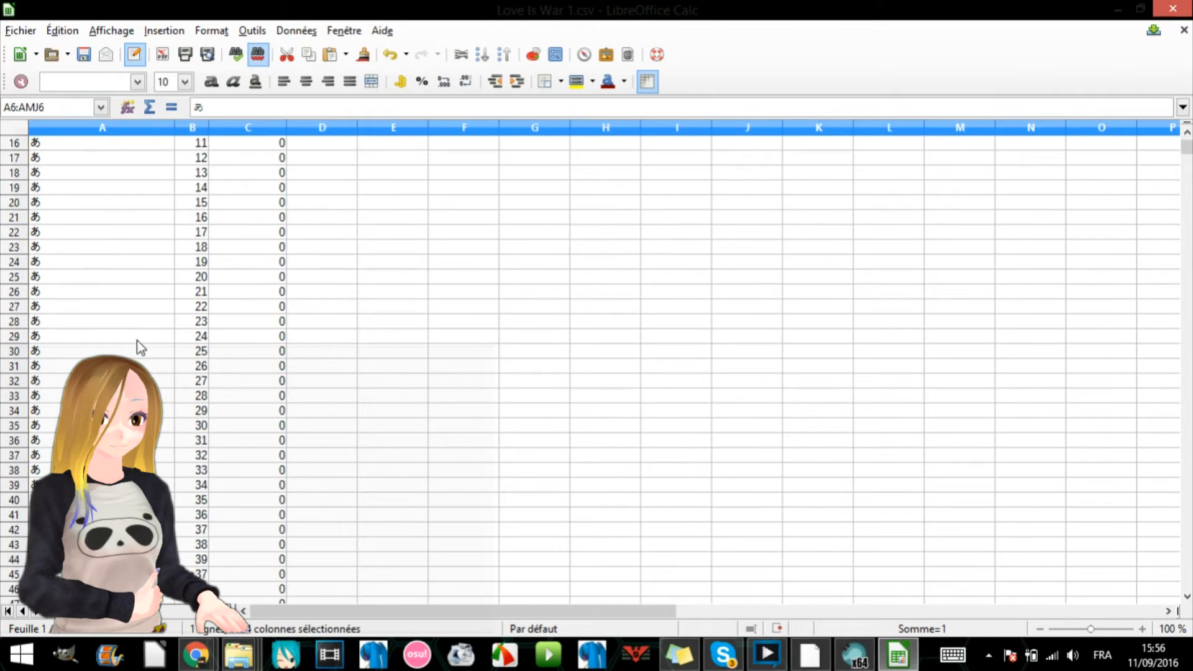
scroll(200, 501, "down", 20)
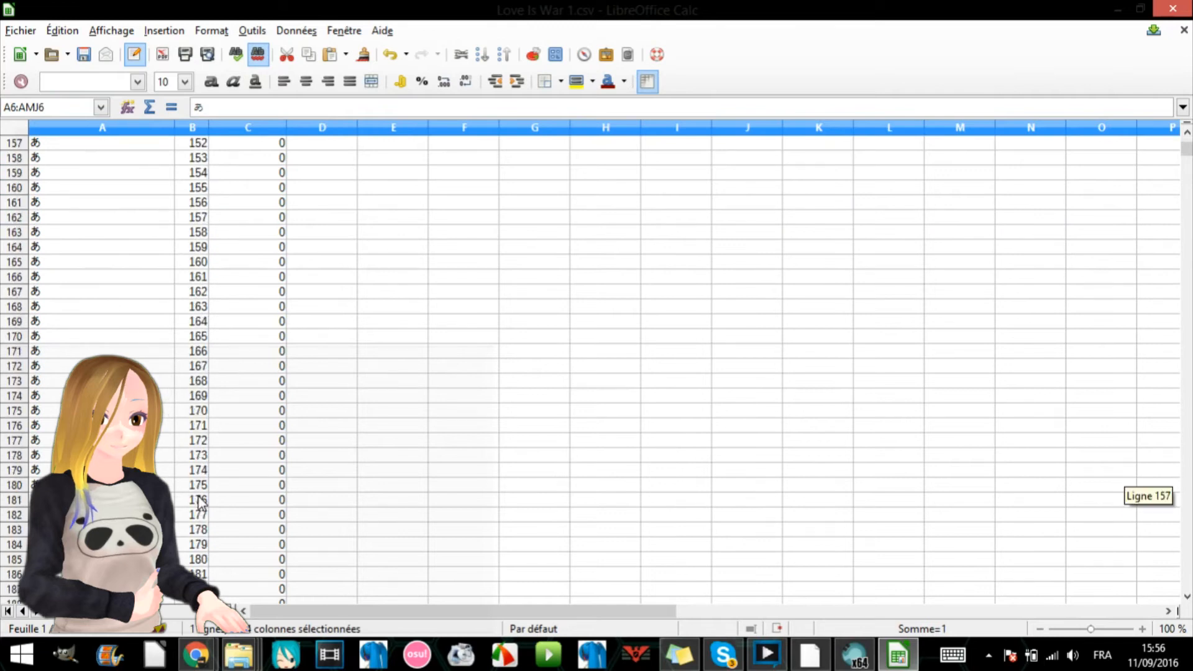
scroll(200, 500, "down", 20)
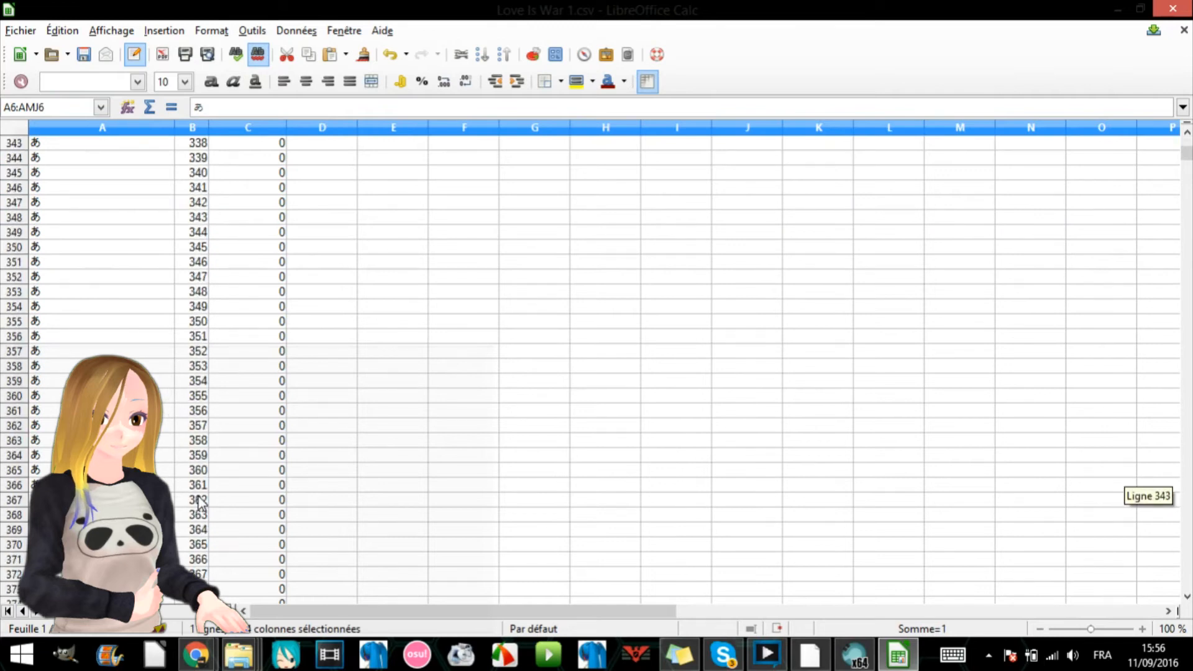
scroll(200, 500, "up", 8)
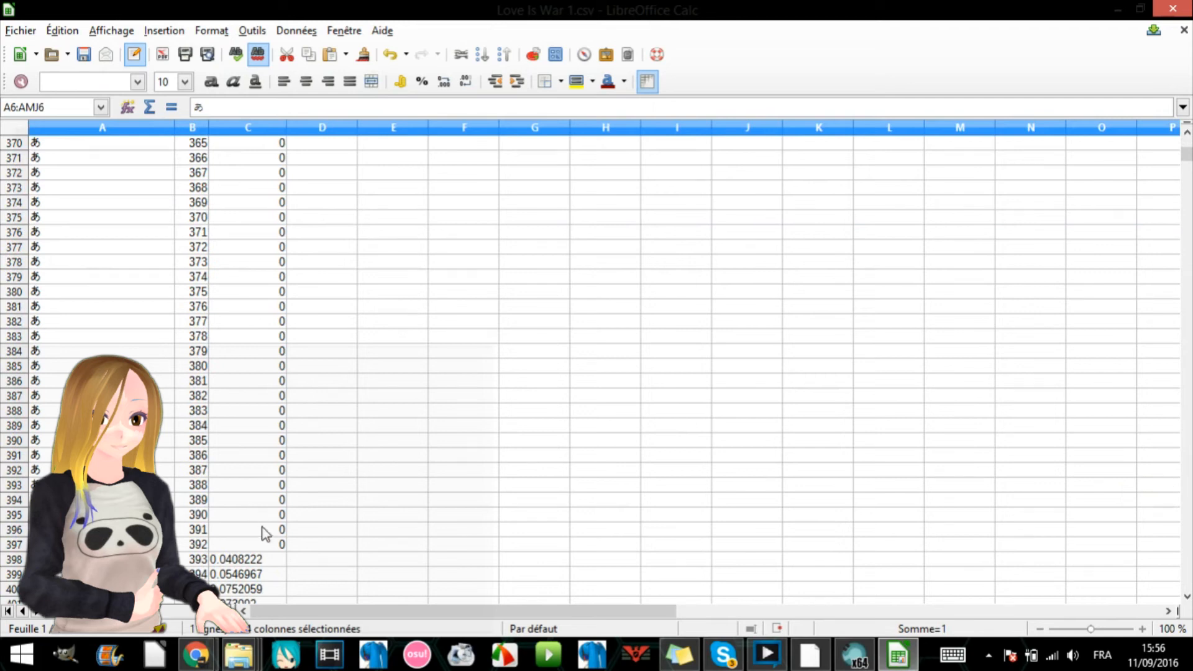
left_click(15, 533, "shift")
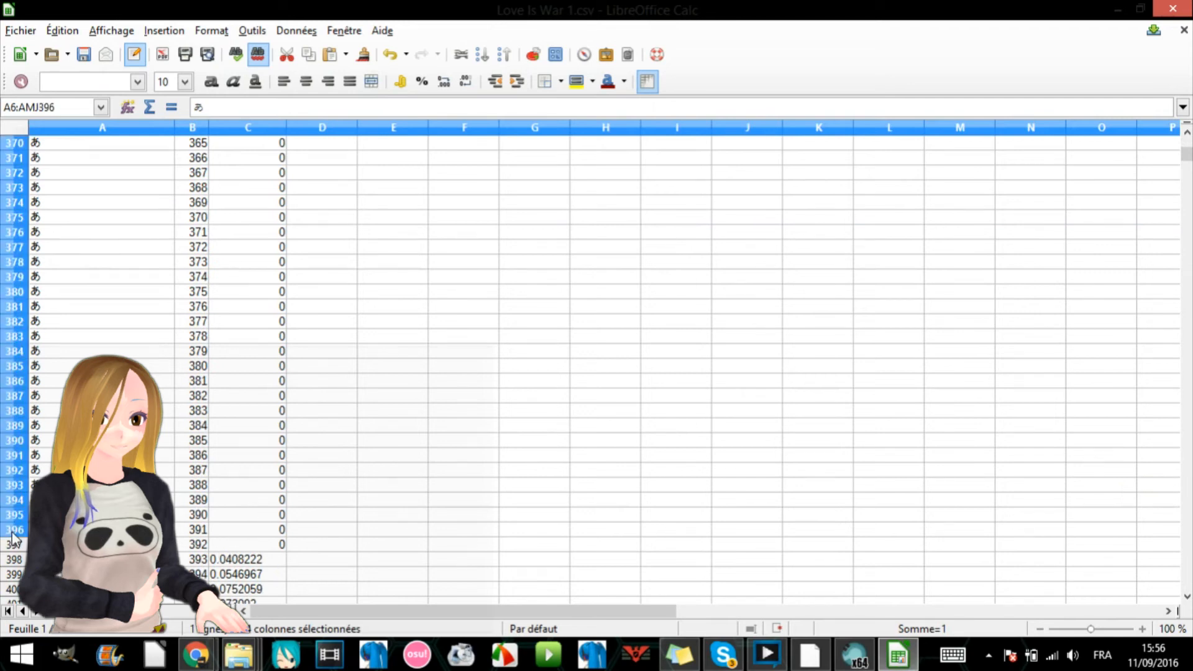
right_click(384, 427)
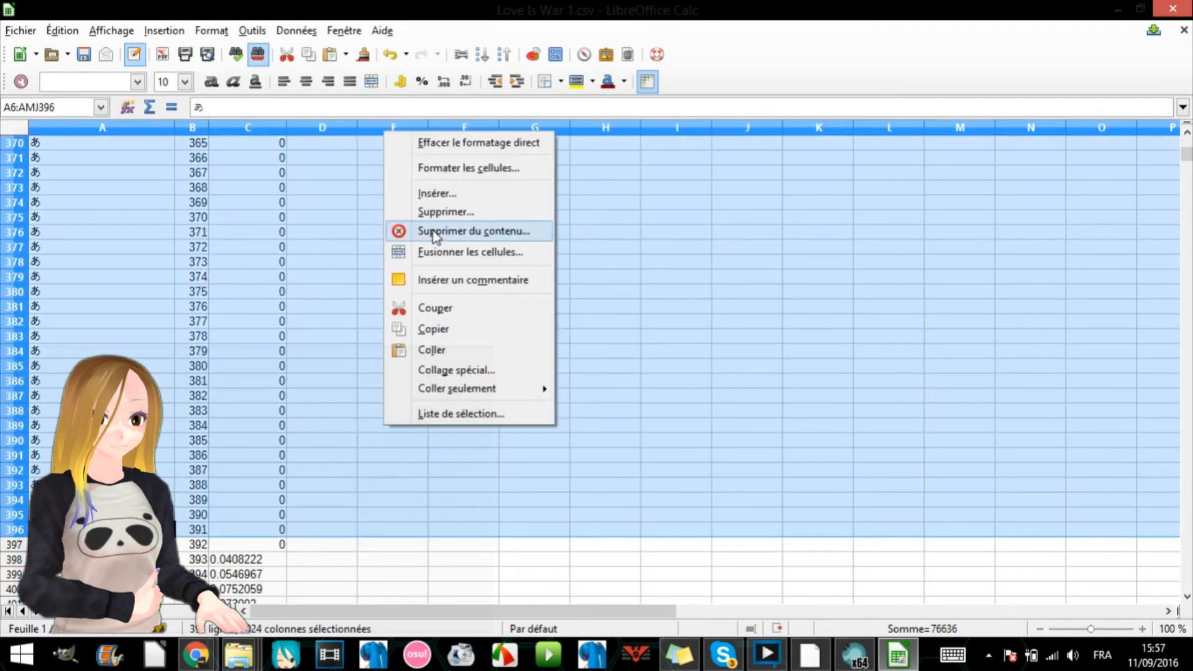
left_click(436, 211)
scroll(357, 322, "up", 20)
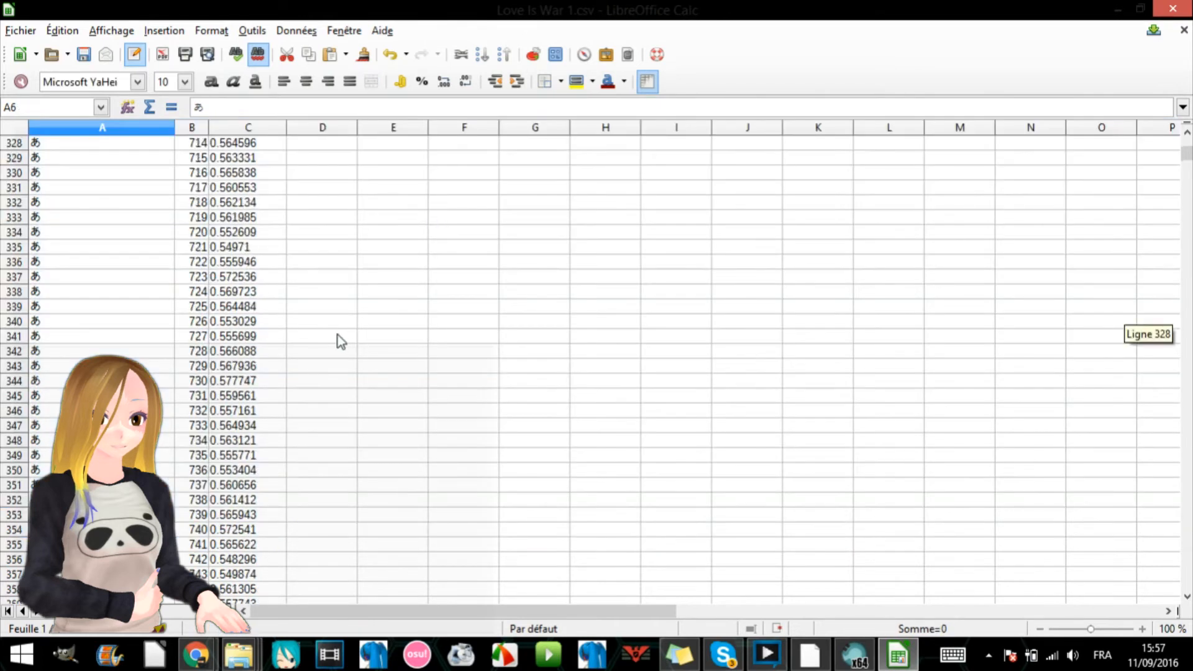
scroll(340, 346, "up", 20)
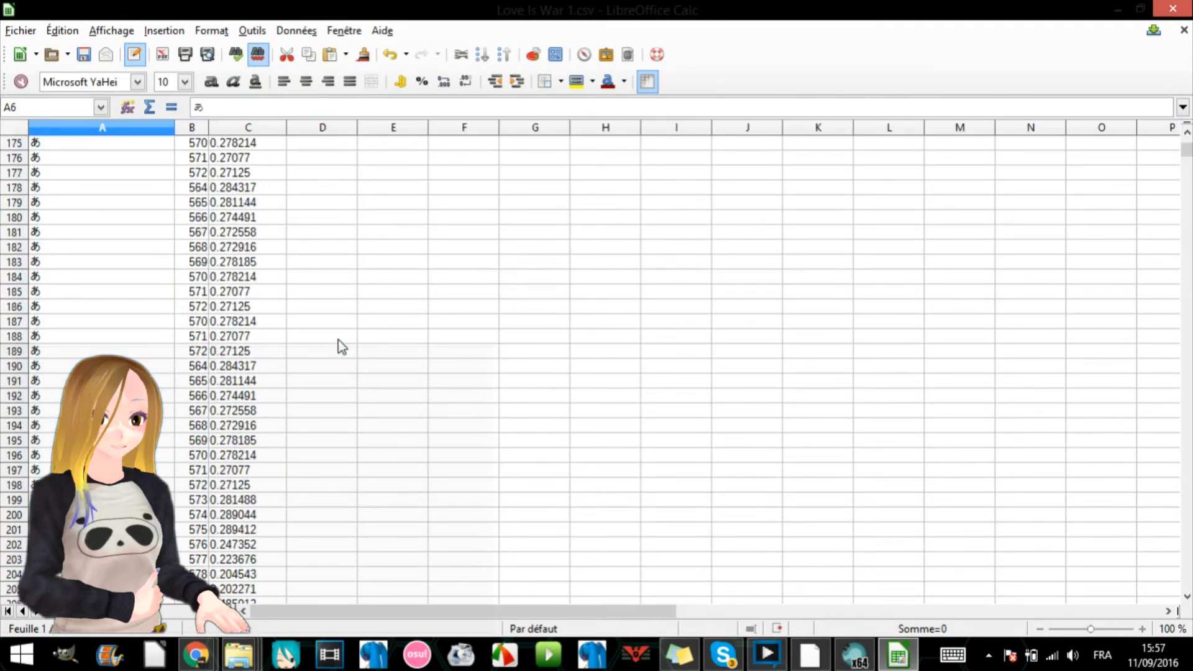
left_click_drag(1186, 148, 1119, 144)
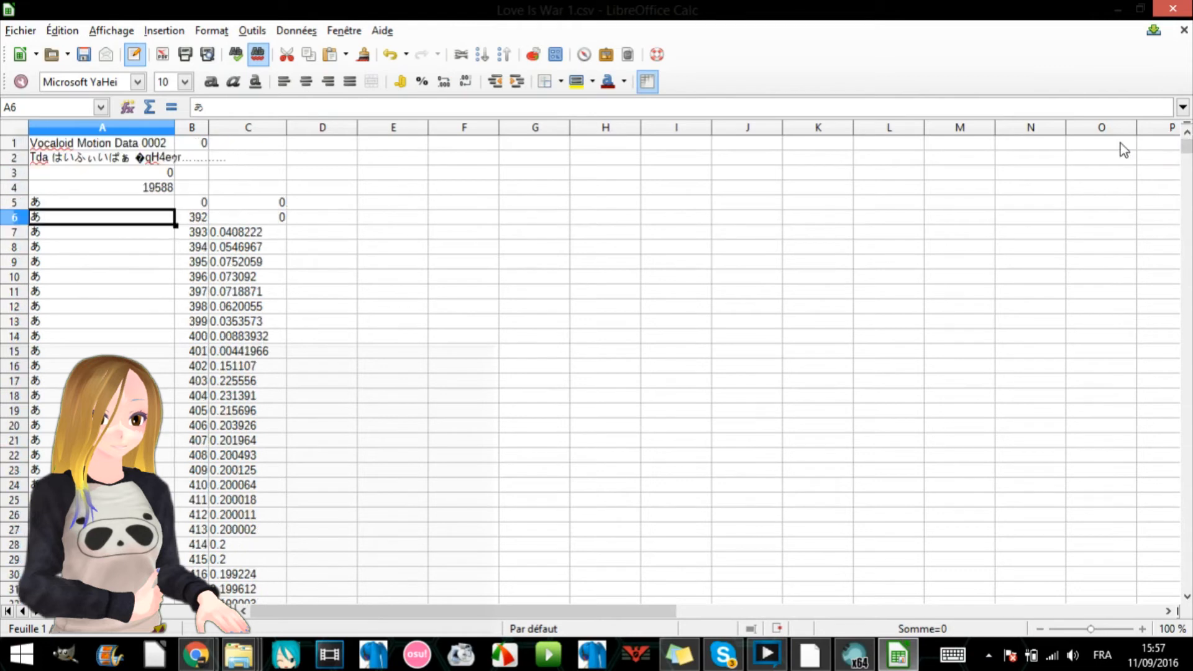
left_click(274, 203)
left_click(202, 218)
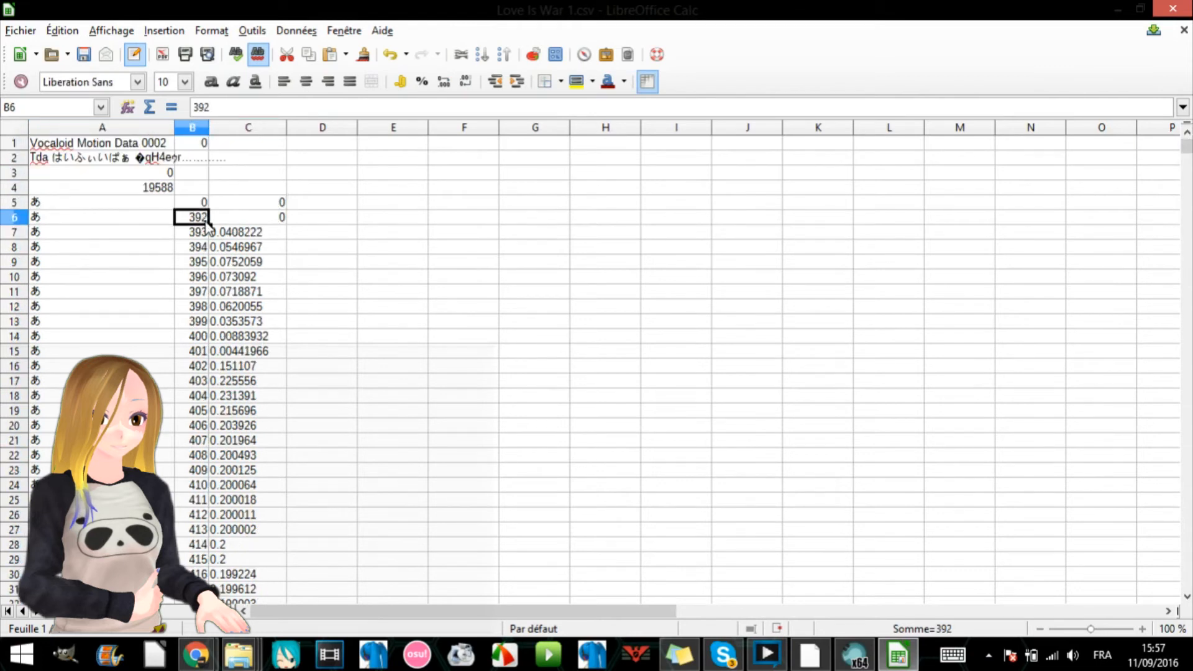
- Delete rows 494 to 1302, the next run of zero-value あ keyframes, keeping its first and last zero rows
scroll(261, 531, "down", 20)
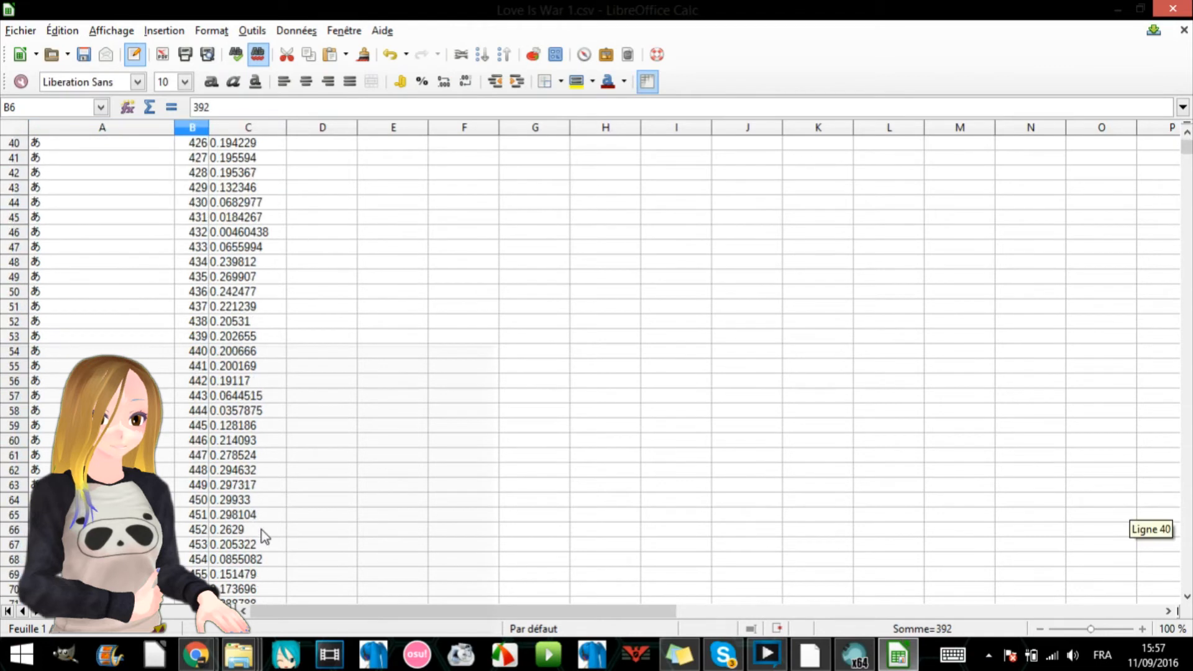
scroll(290, 540, "down", 20)
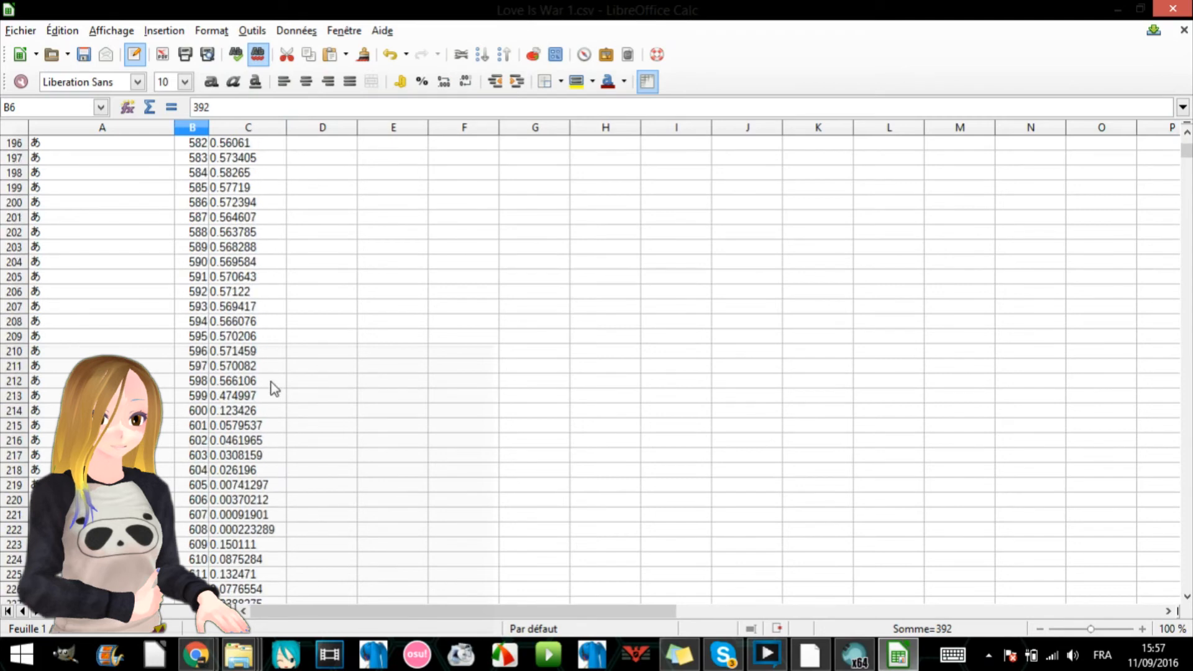
scroll(304, 419, "down", 20)
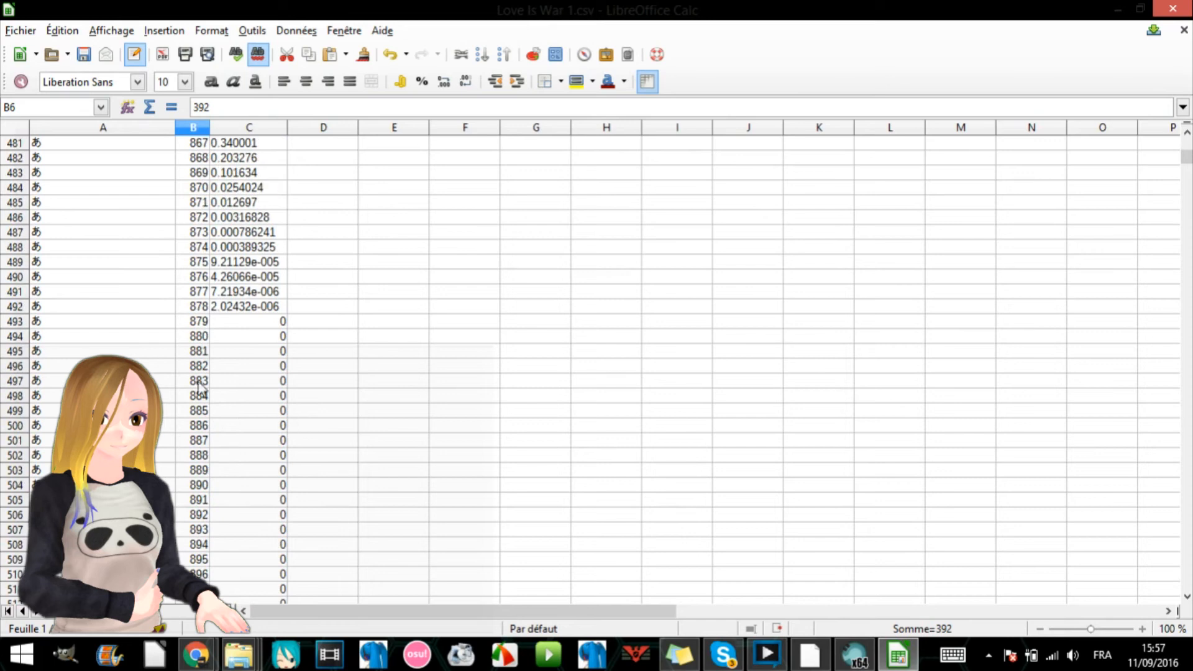
left_click(15, 336)
scroll(596, 367, "down", 20)
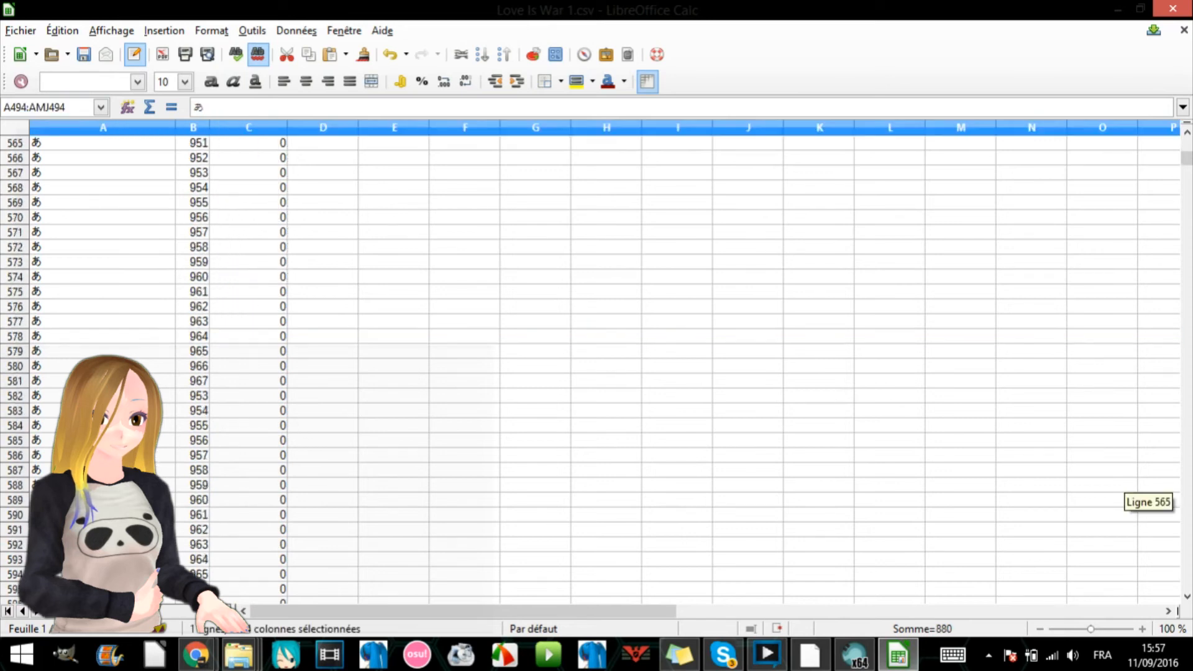
scroll(597, 367, "down", 20)
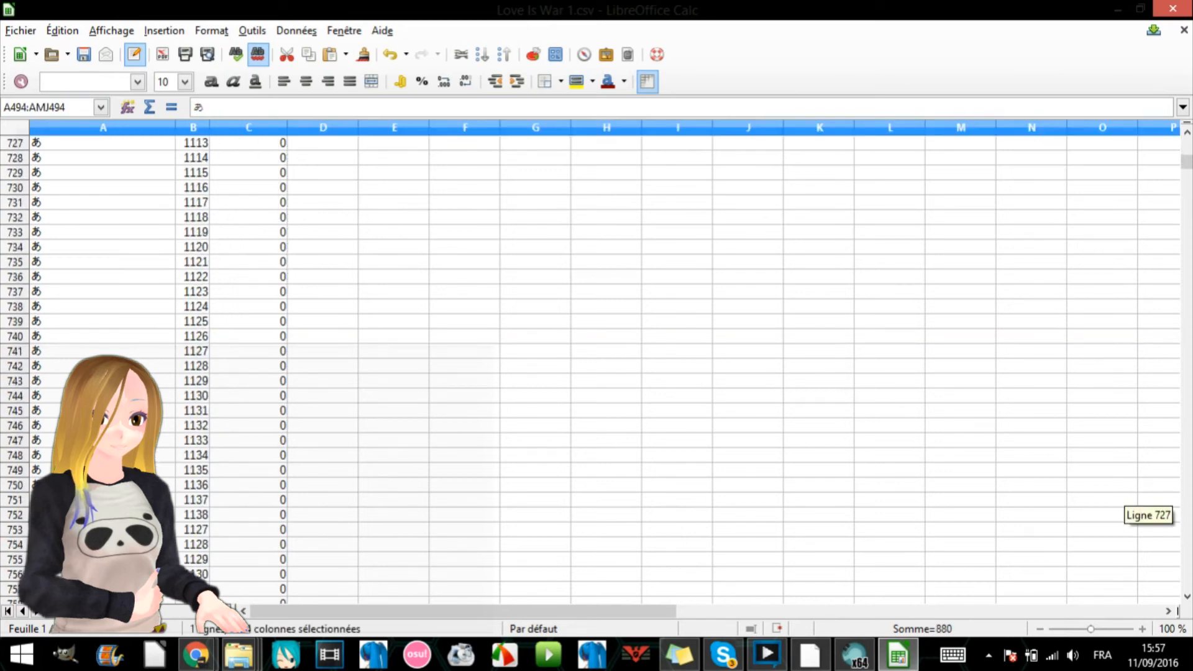
scroll(596, 366, "down", 20)
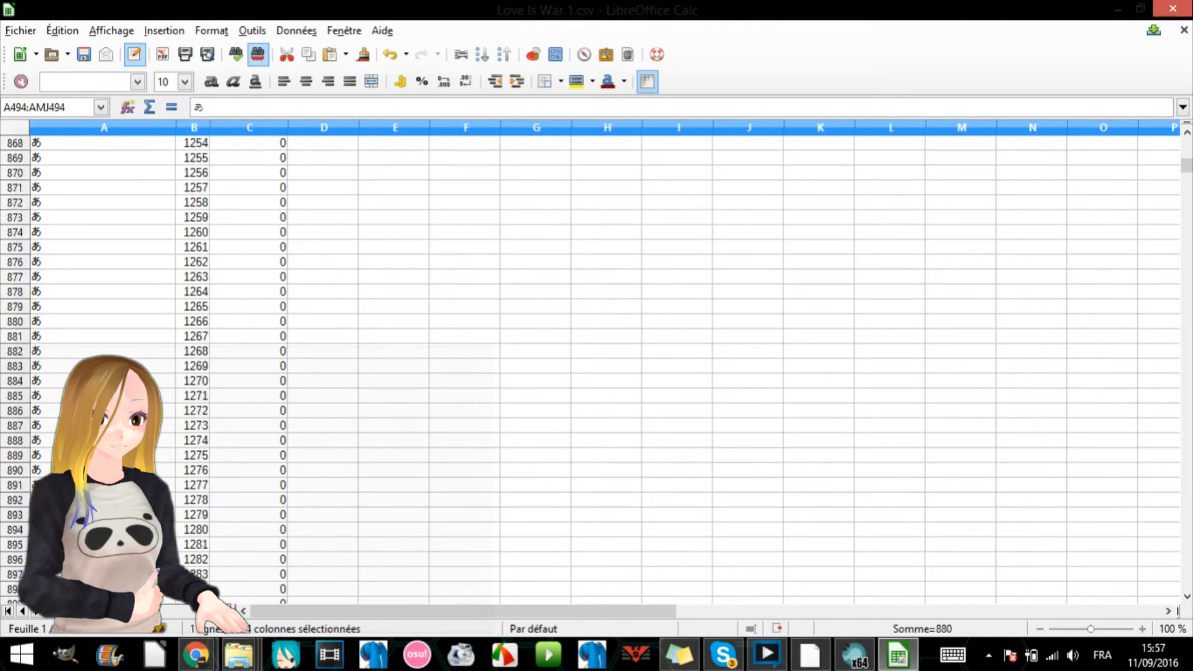
scroll(597, 367, "down", 20)
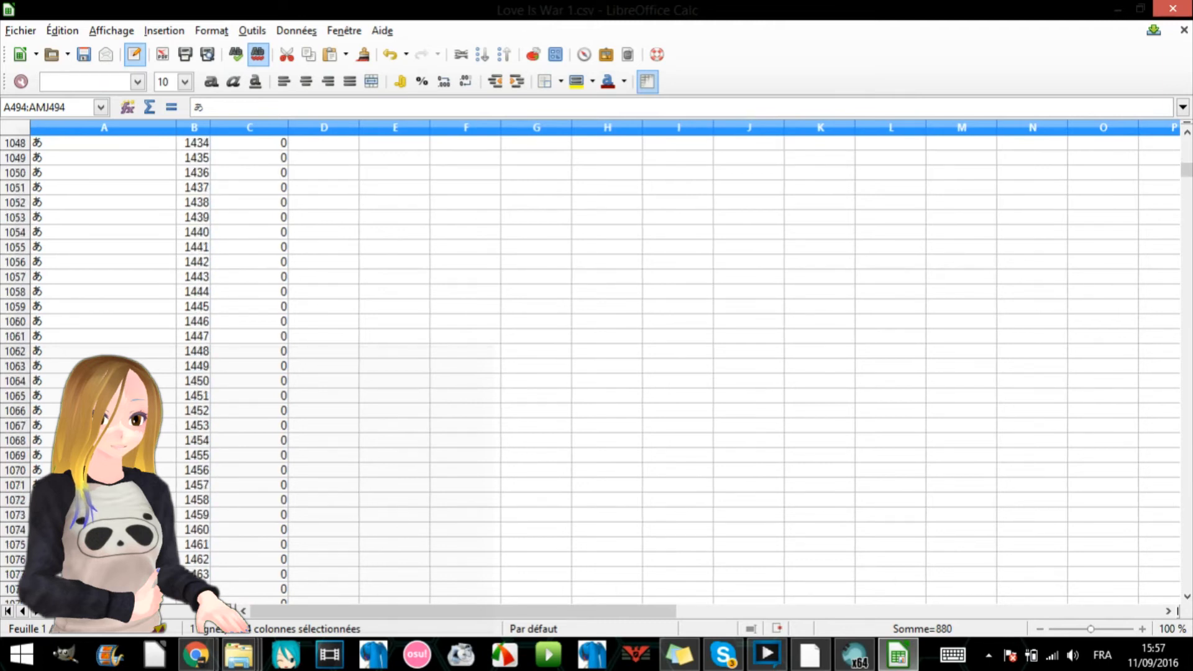
scroll(597, 367, "down", 11)
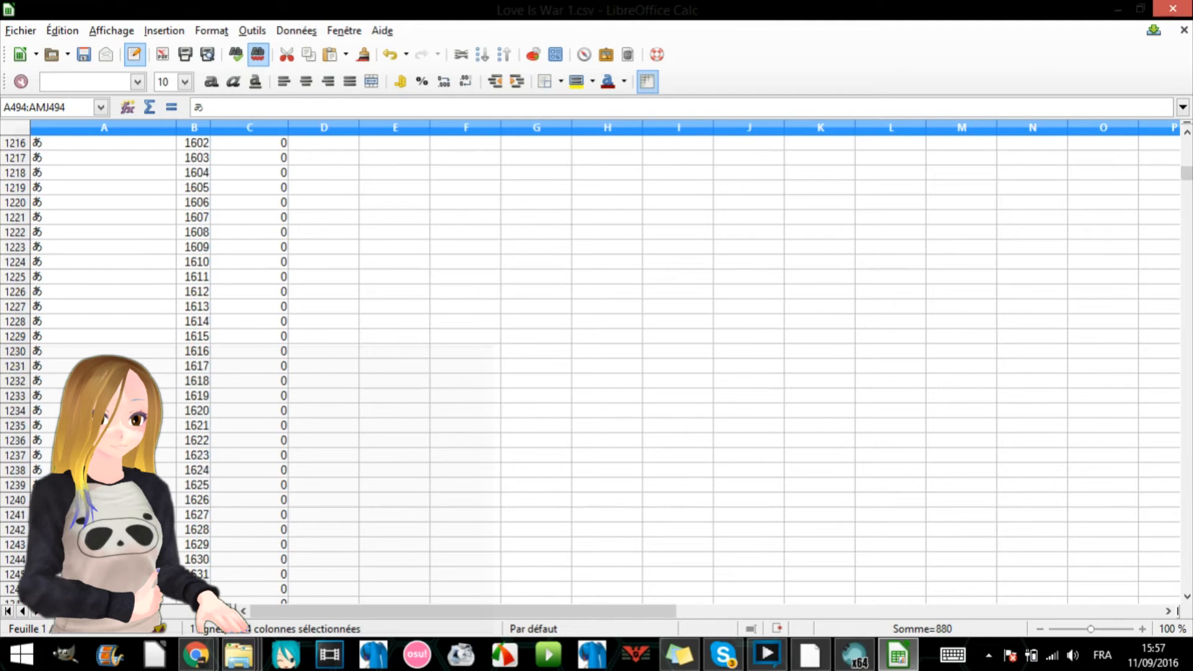
scroll(13, 433, "down", 11)
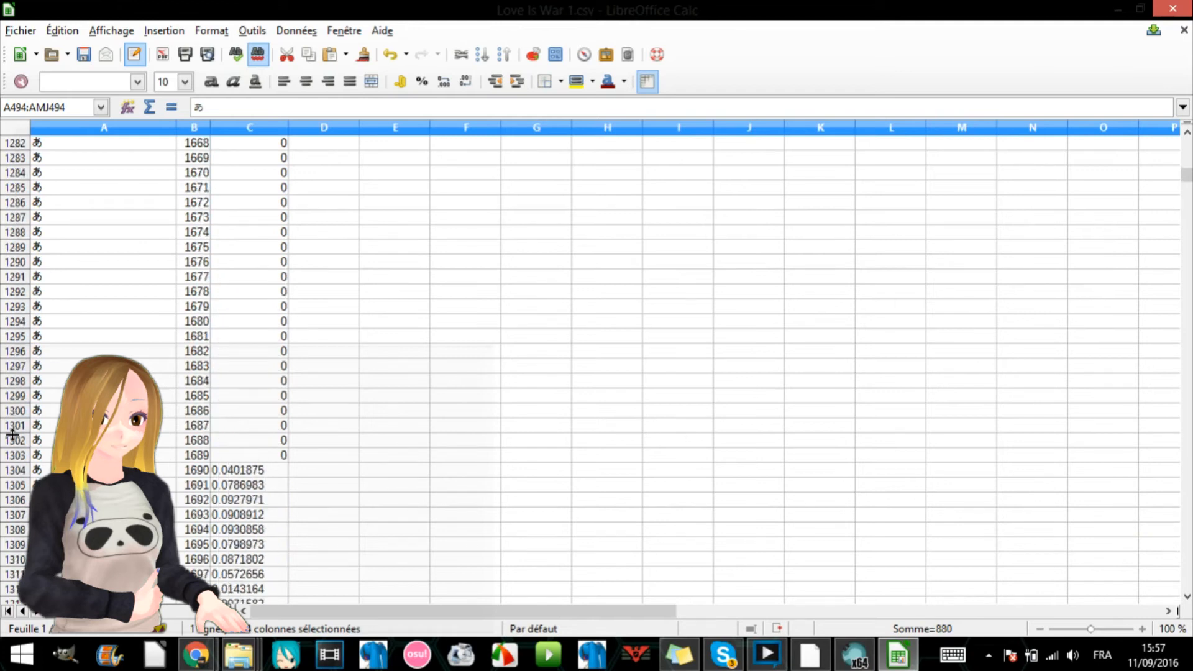
left_click(22, 443, "shift")
right_click(198, 392)
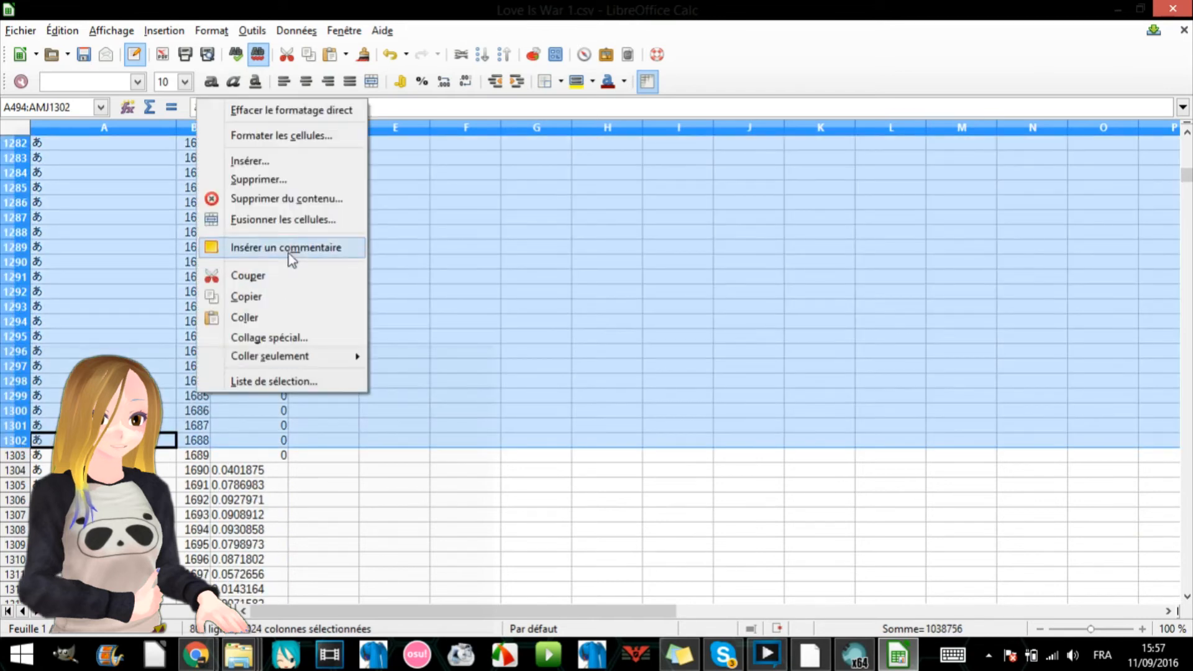
left_click(257, 179)
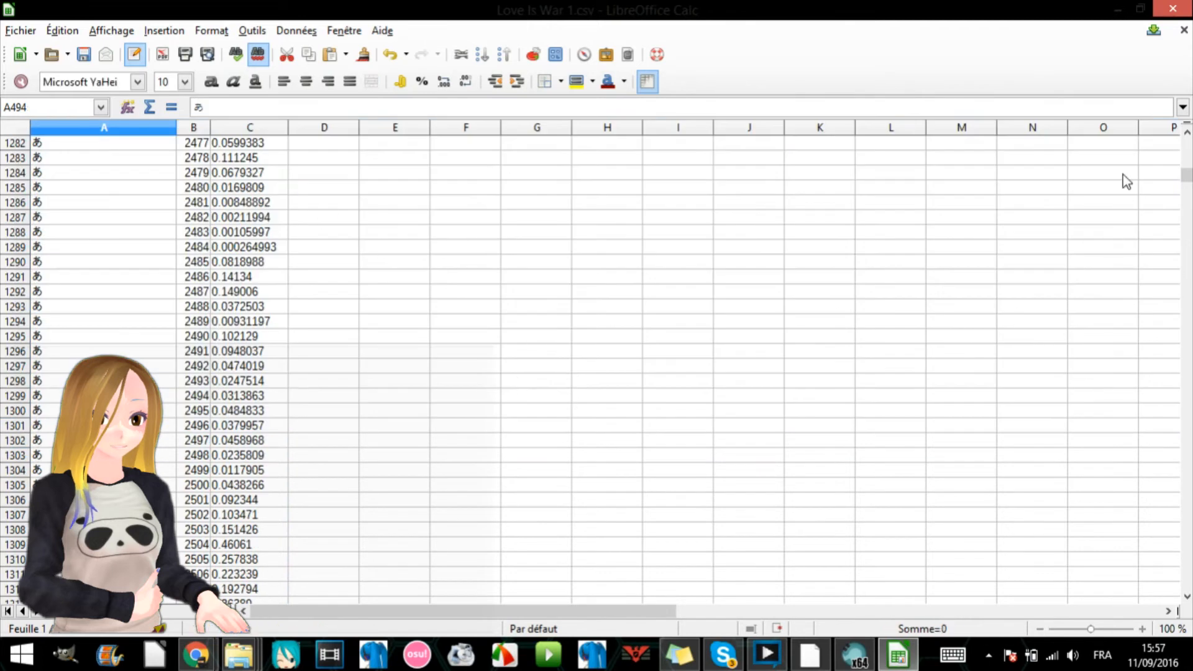
key("ctrl+Home")
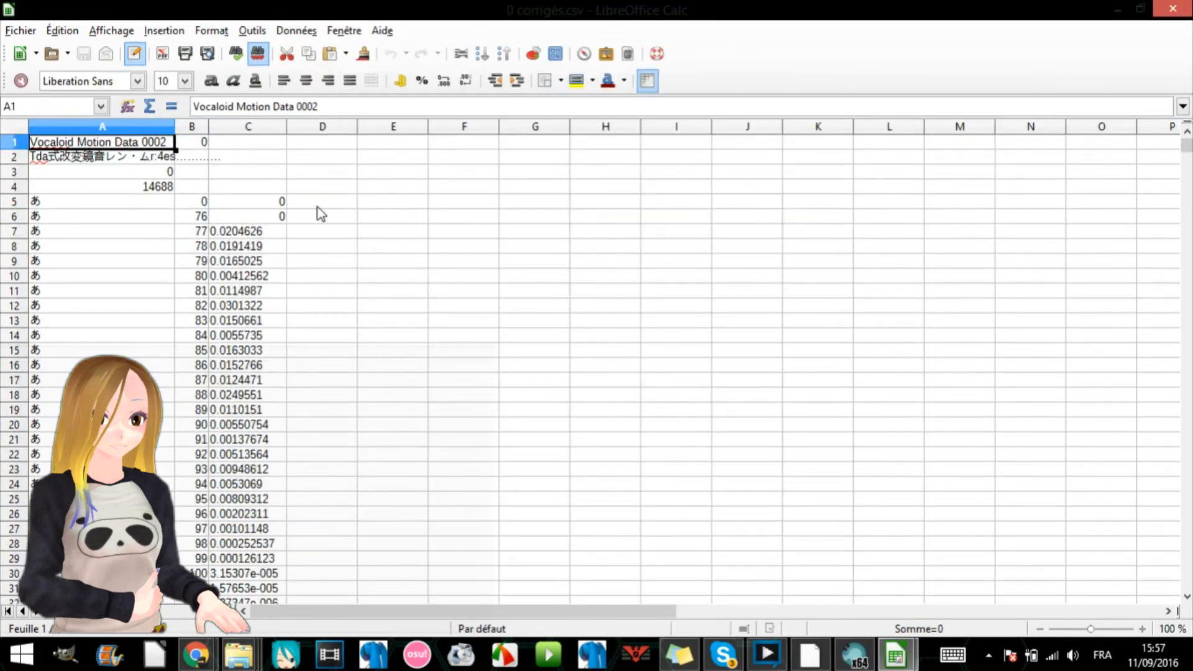
- Show the YouTube video on MMM automatic lipsync in Chrome, then return to 0 corrigés.csv in LibreOffice Calc
mouse_move(1187, 146)
left_mouse_down()
mouse_move(1187, 582)
mouse_move(1184, 132)
left_mouse_up()
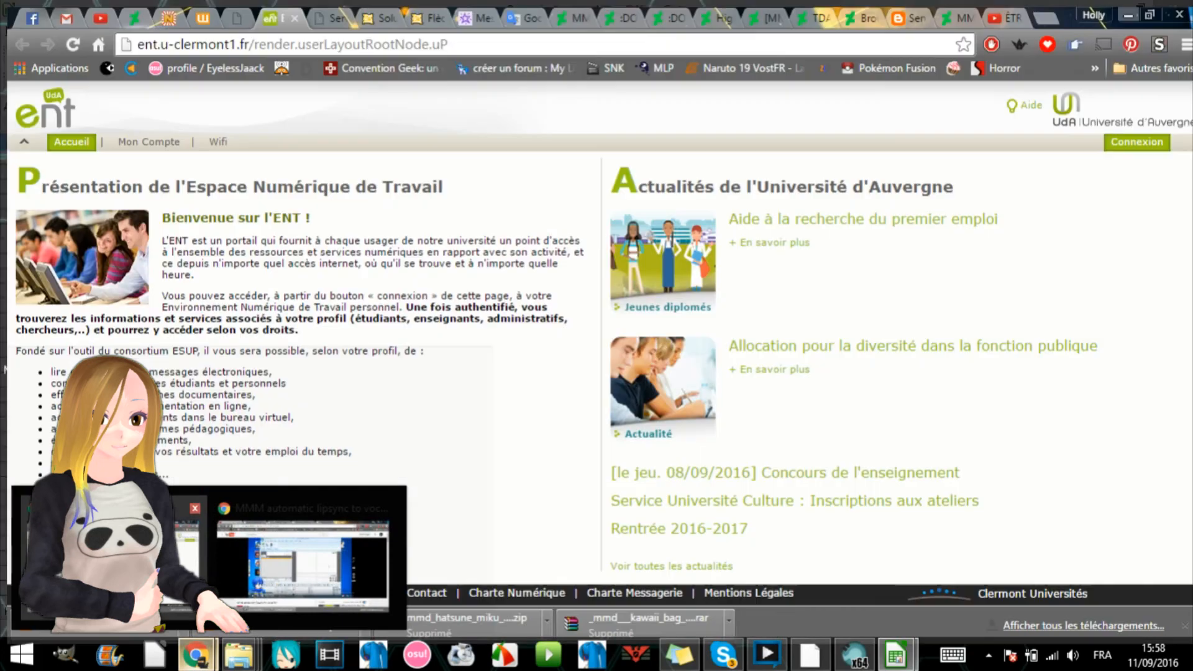
left_click(272, 601)
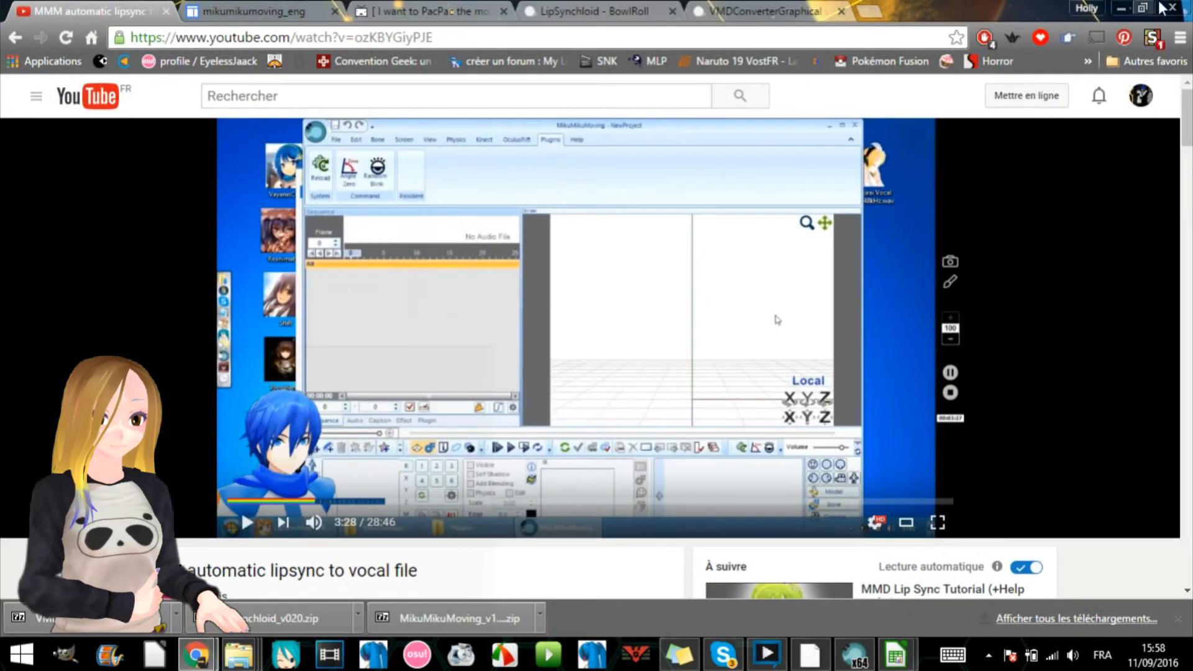
left_click(1121, 10)
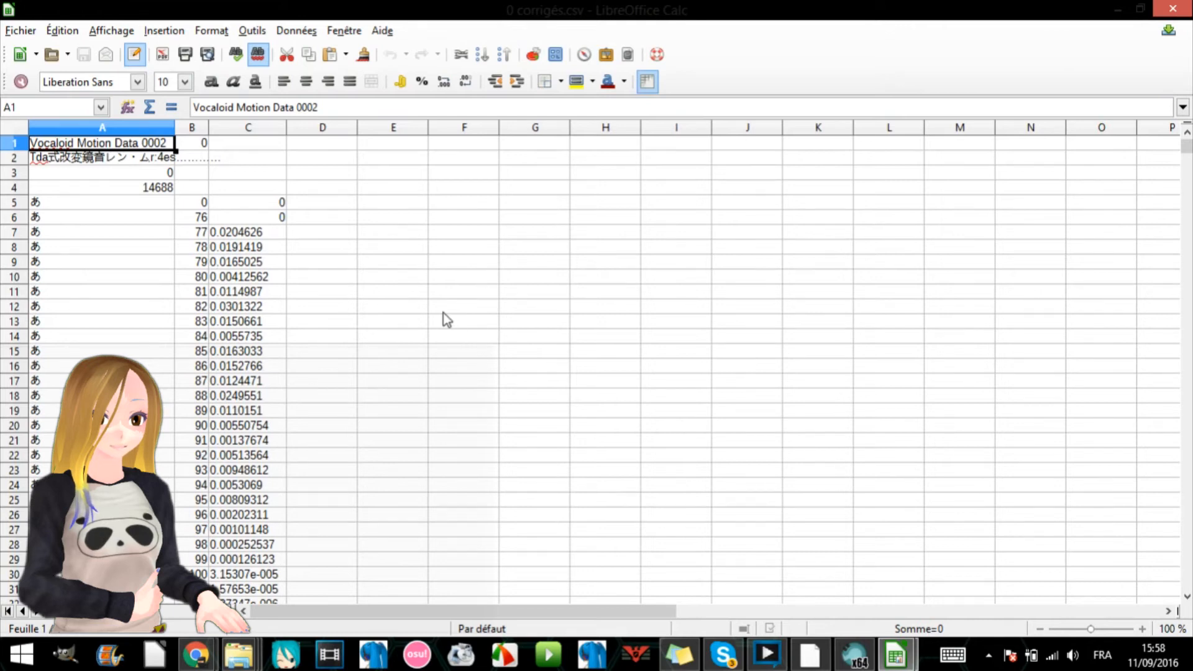
- Enter =SI(C7>C6;1;0) in D7 to flag whether the morph value exceeds the previous frame's value
left_click(197, 234)
left_click(201, 455)
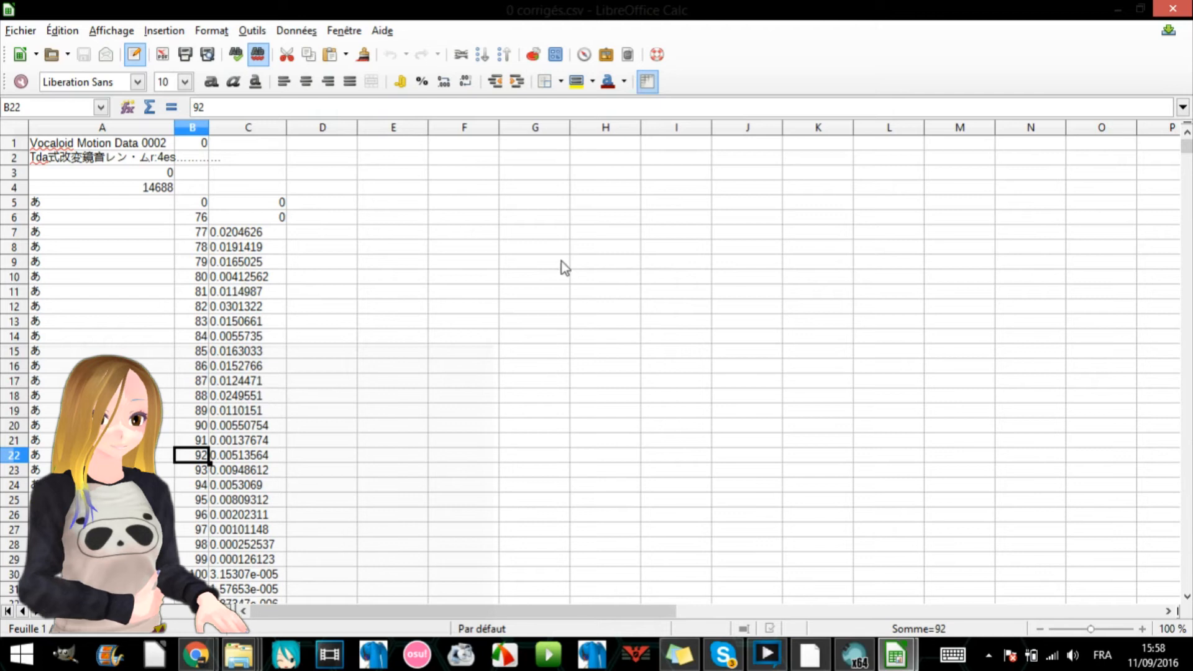
double_click(310, 236)
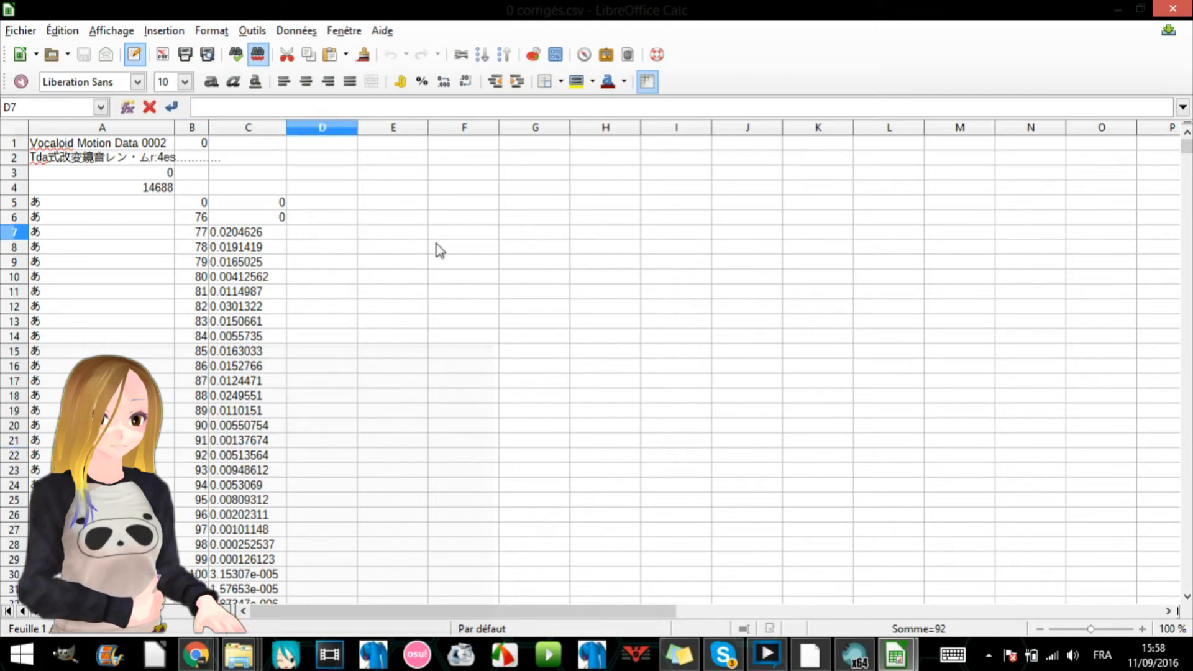
type("=")
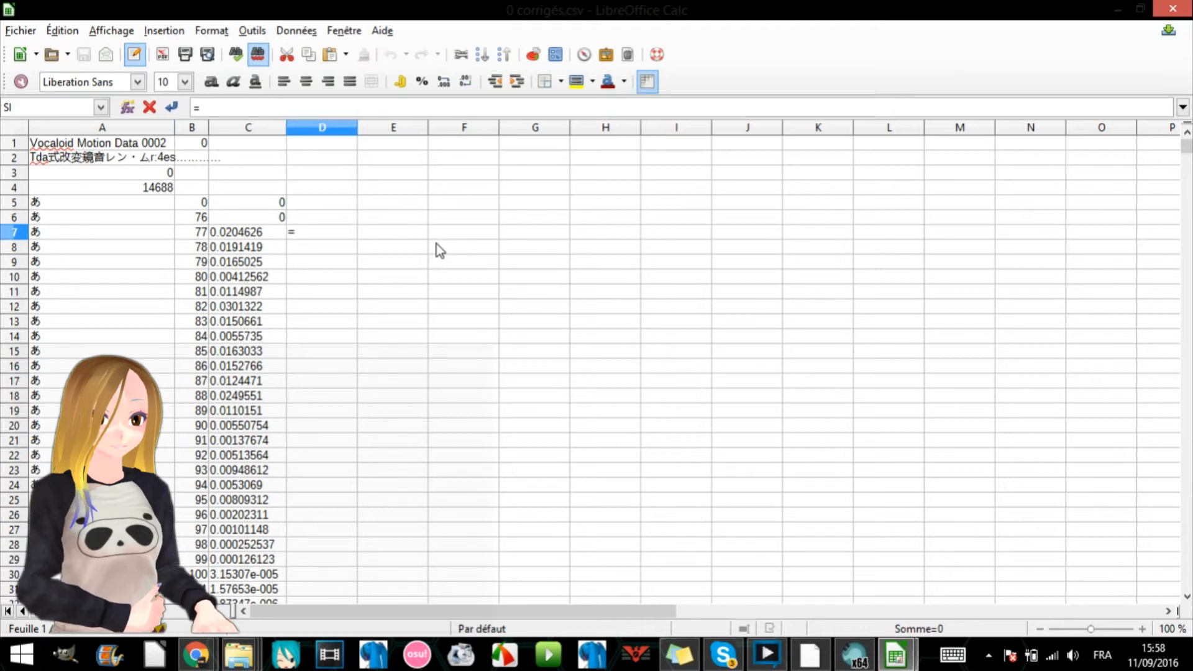
type("SI")
key("BackSpace")
key("BackSpace")
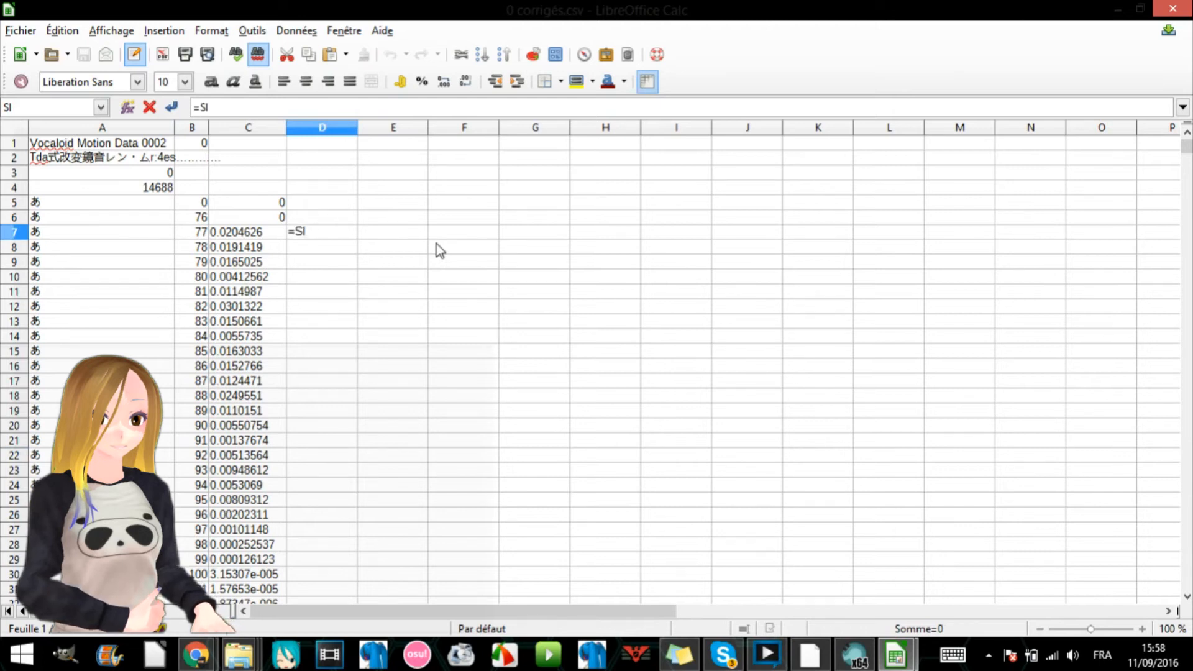
type("IF")
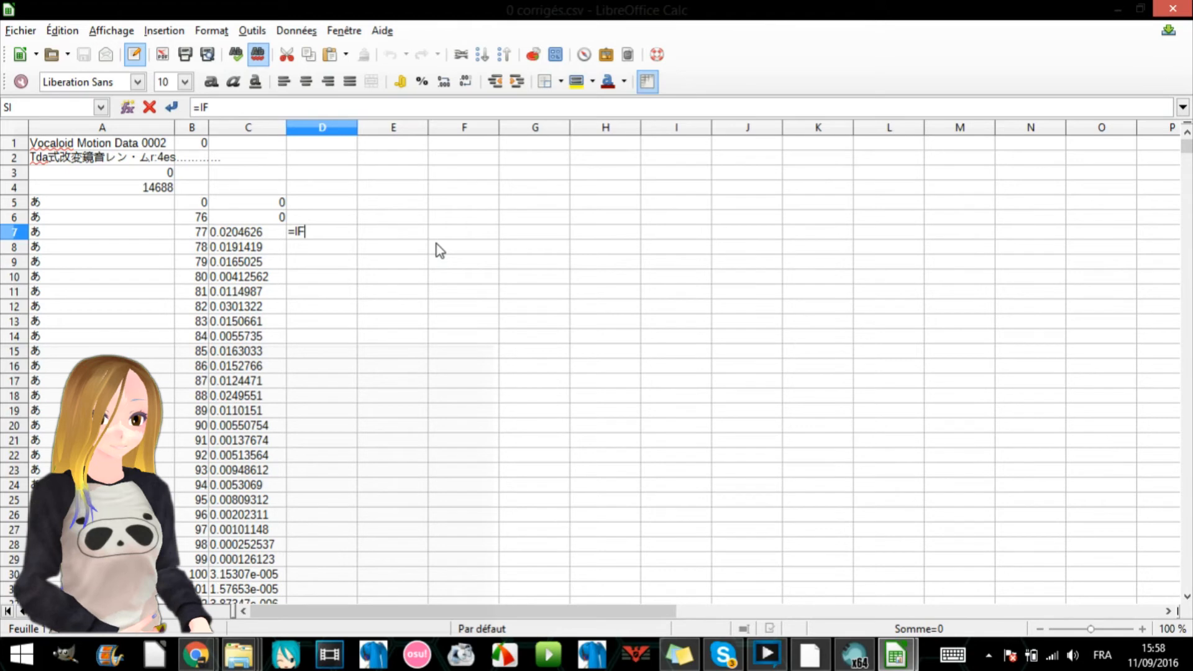
key("BackSpace")
key("BackSpace")
type("Si")
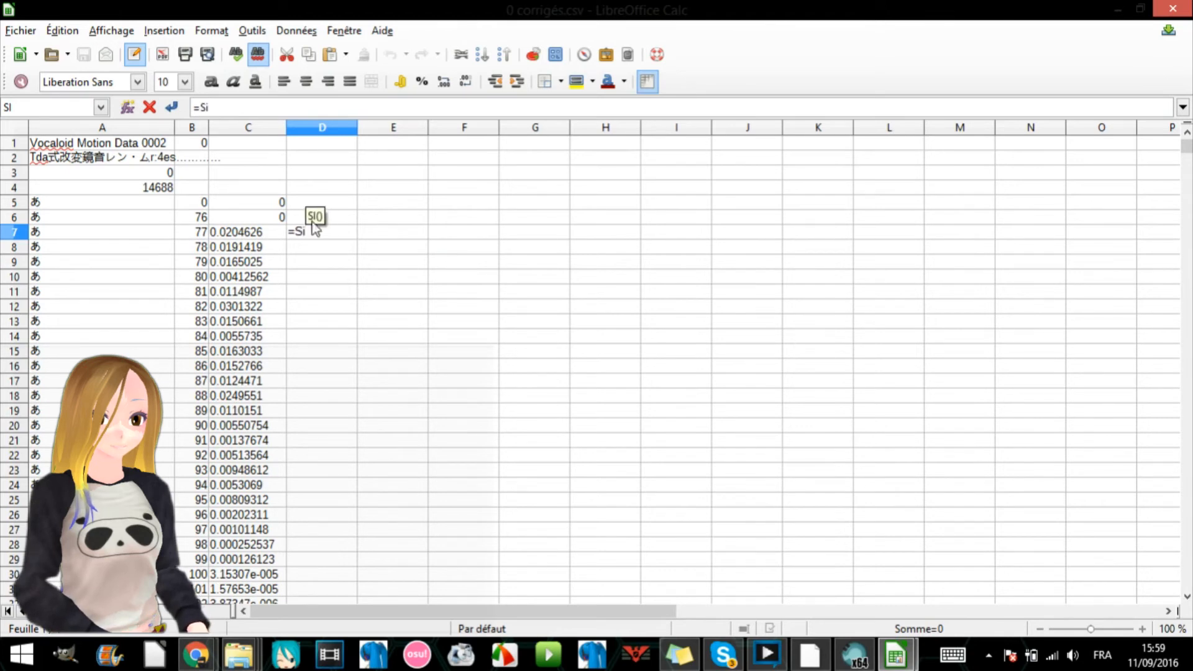
type("(")
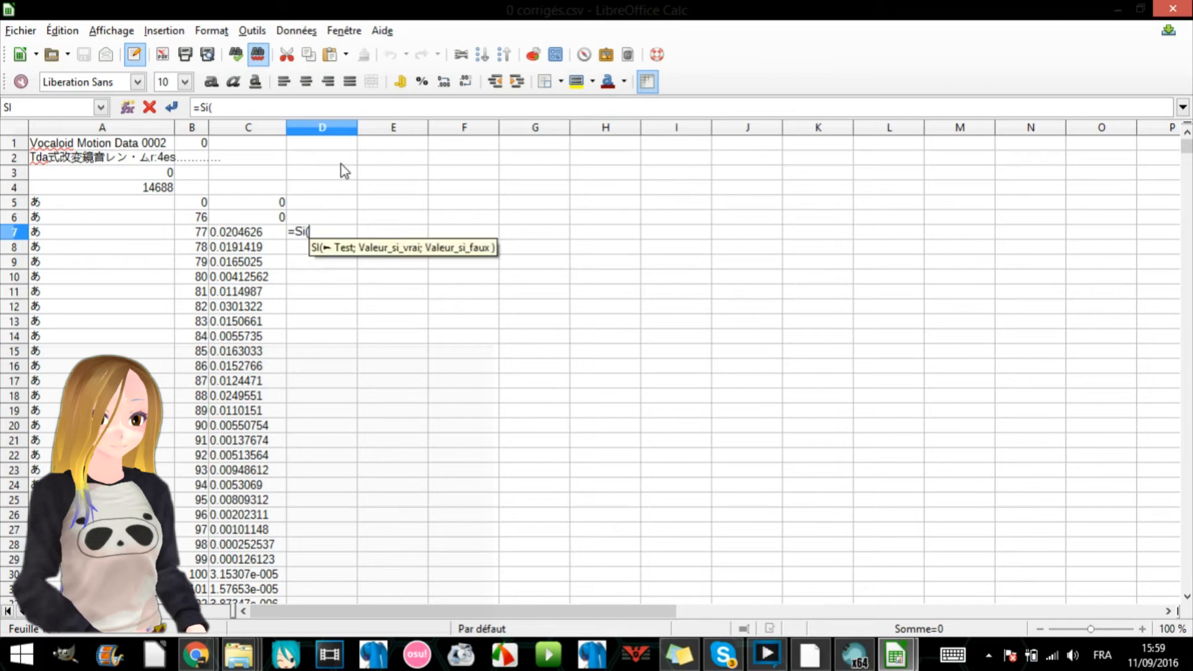
left_click(240, 235)
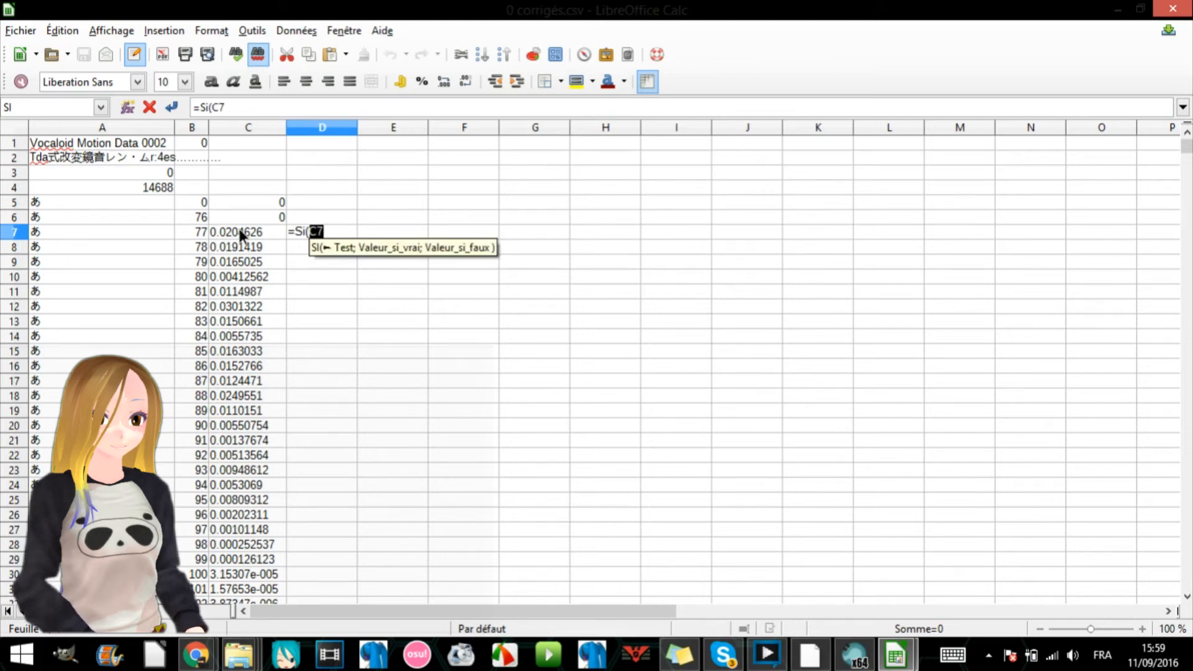
type(">")
left_click(246, 216)
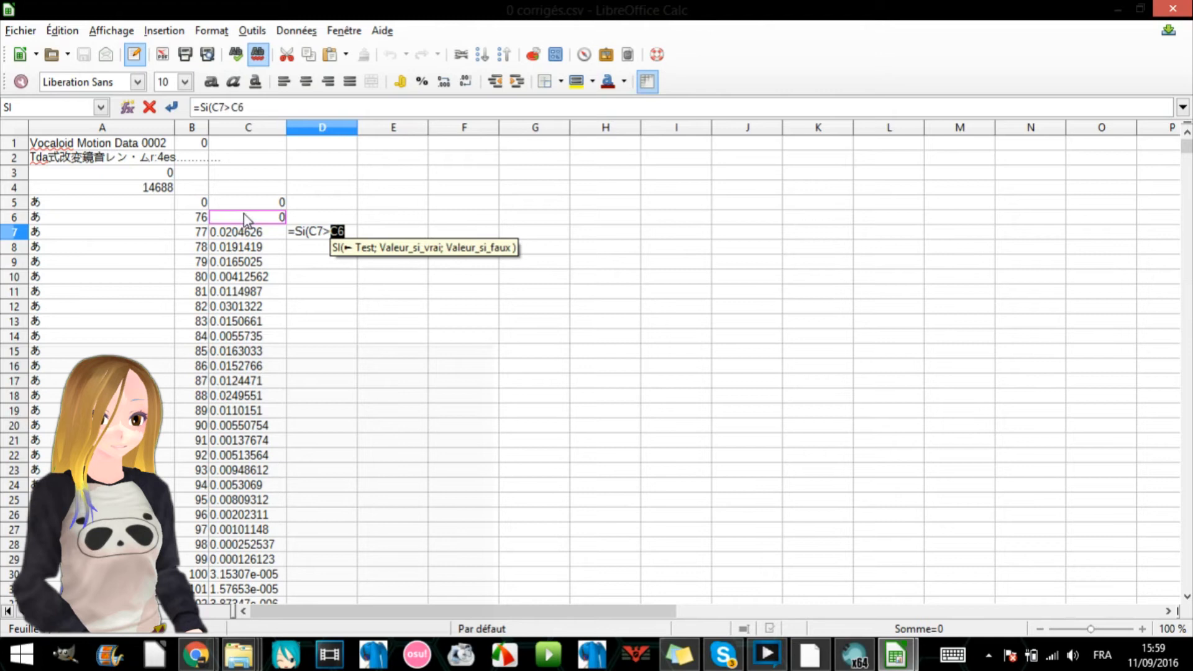
type(";1")
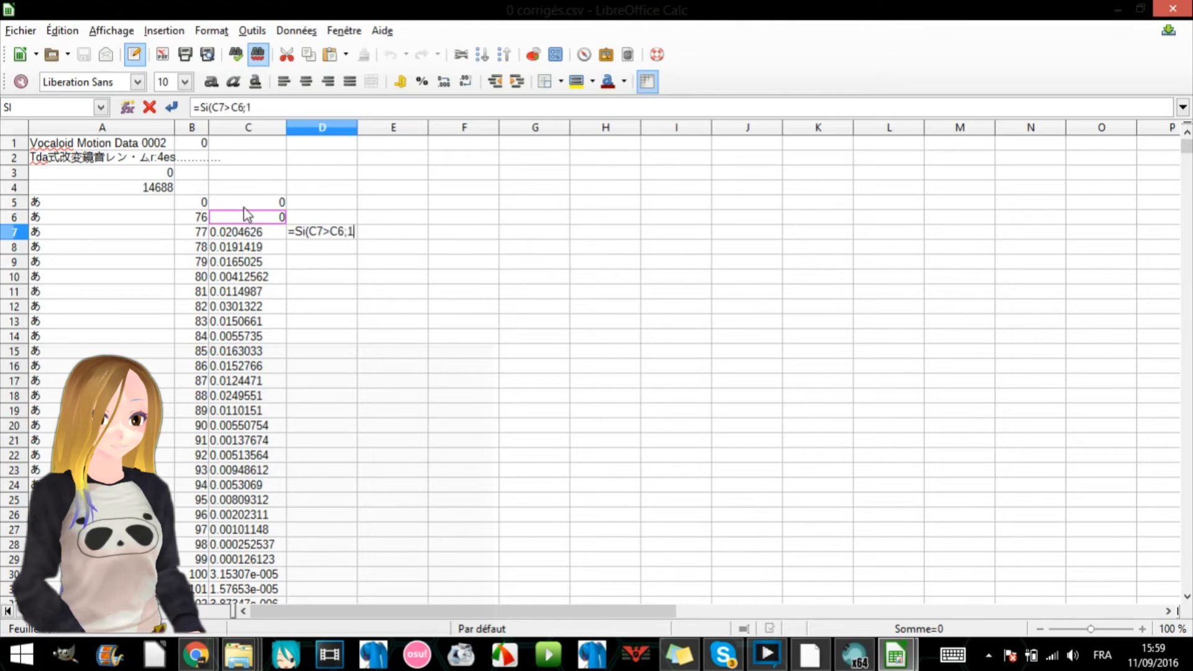
type(";0)")
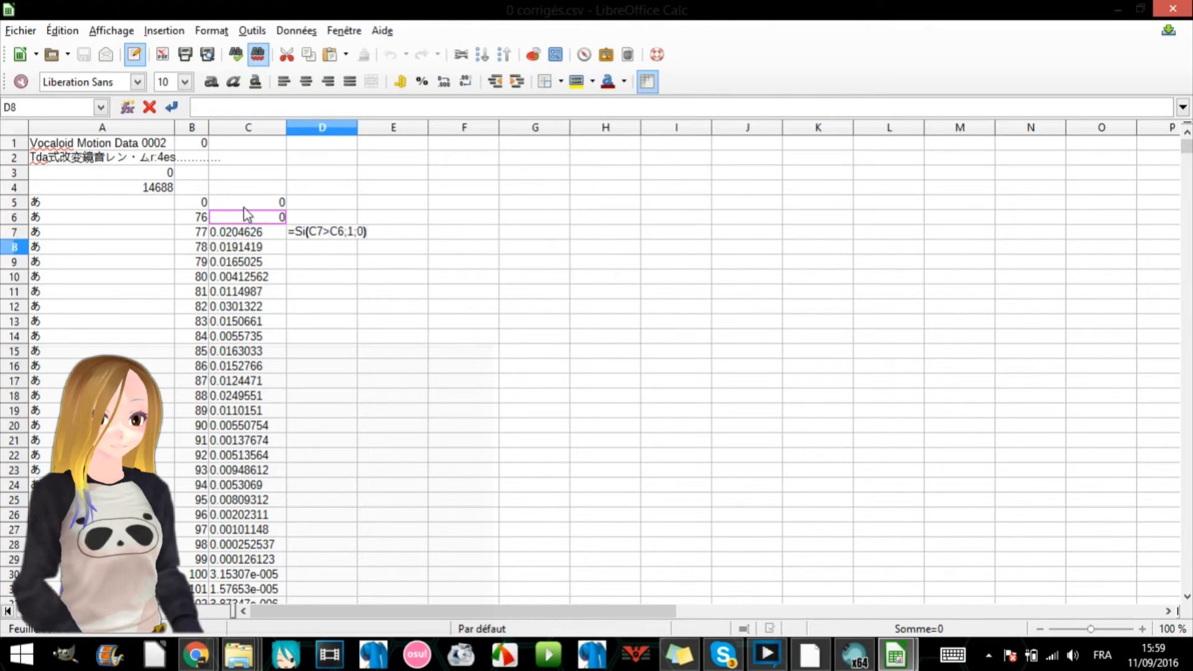
key("Return")
- Enter =SI(C7>C8;1;0) in E7 to flag whether the morph value exceeds the following frame's value
double_click(396, 235)
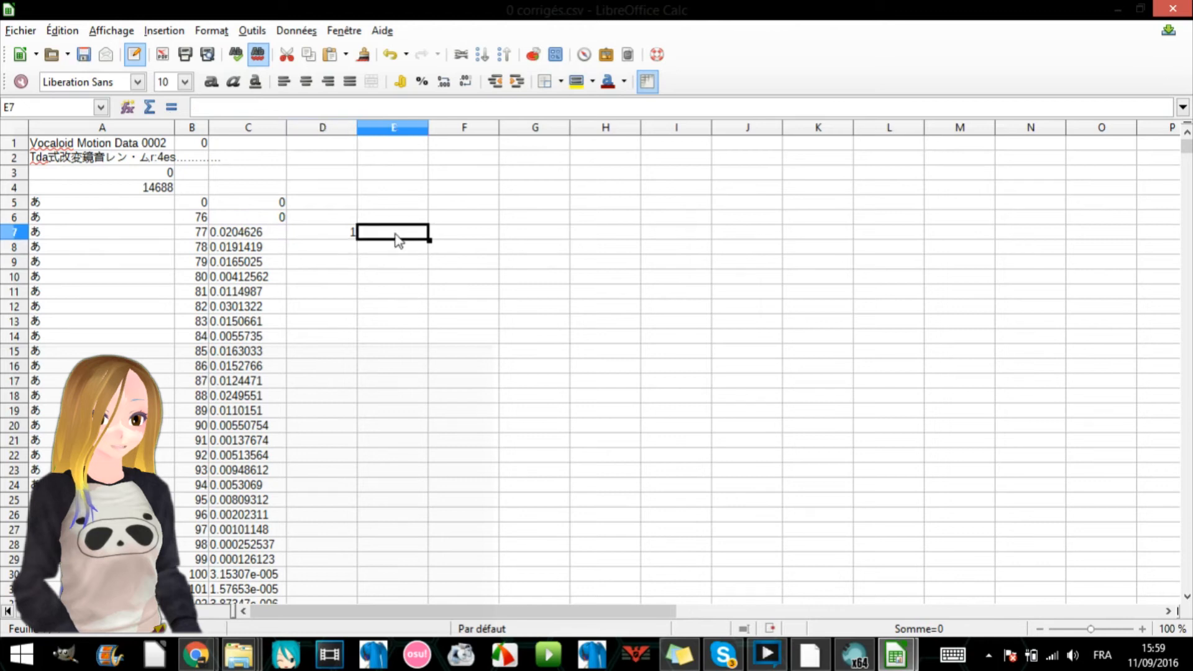
type("S")
key("BackSpace")
type("=SI")
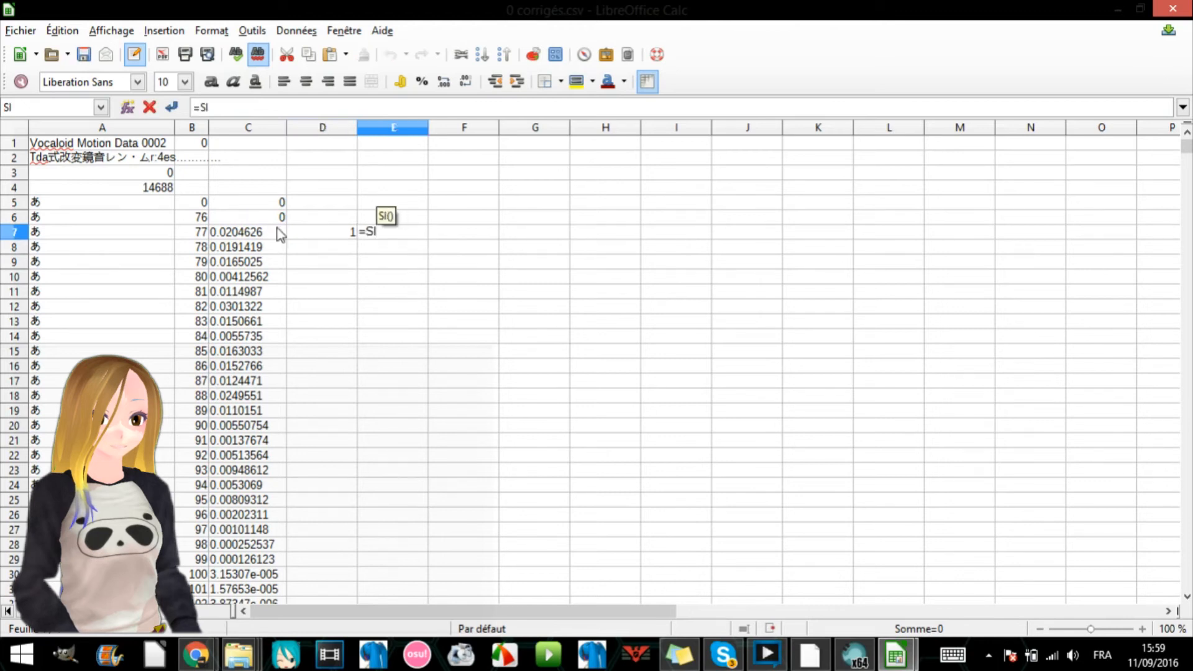
type("(")
left_click(241, 234)
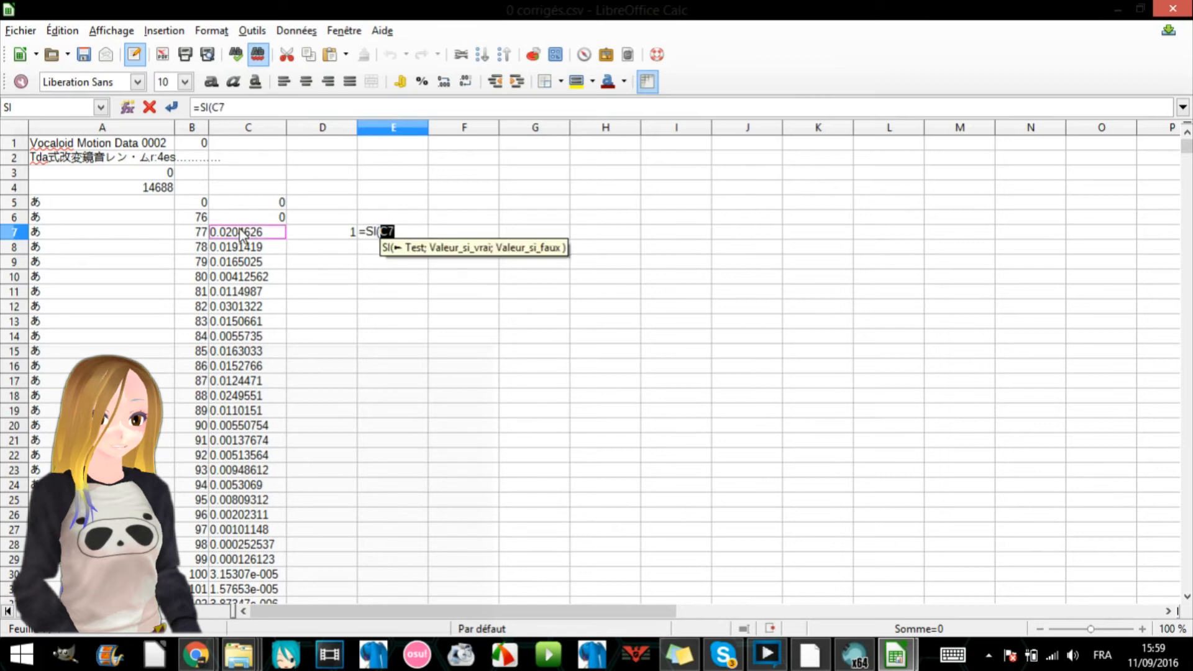
type(">")
left_click(239, 249)
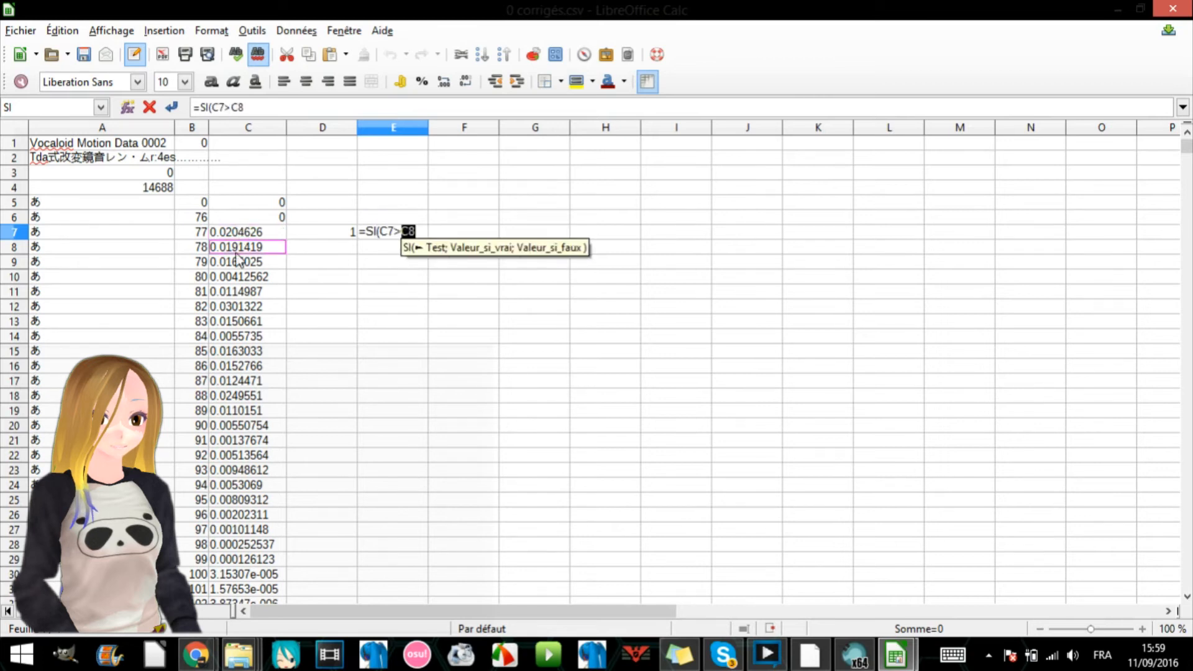
type(";1")
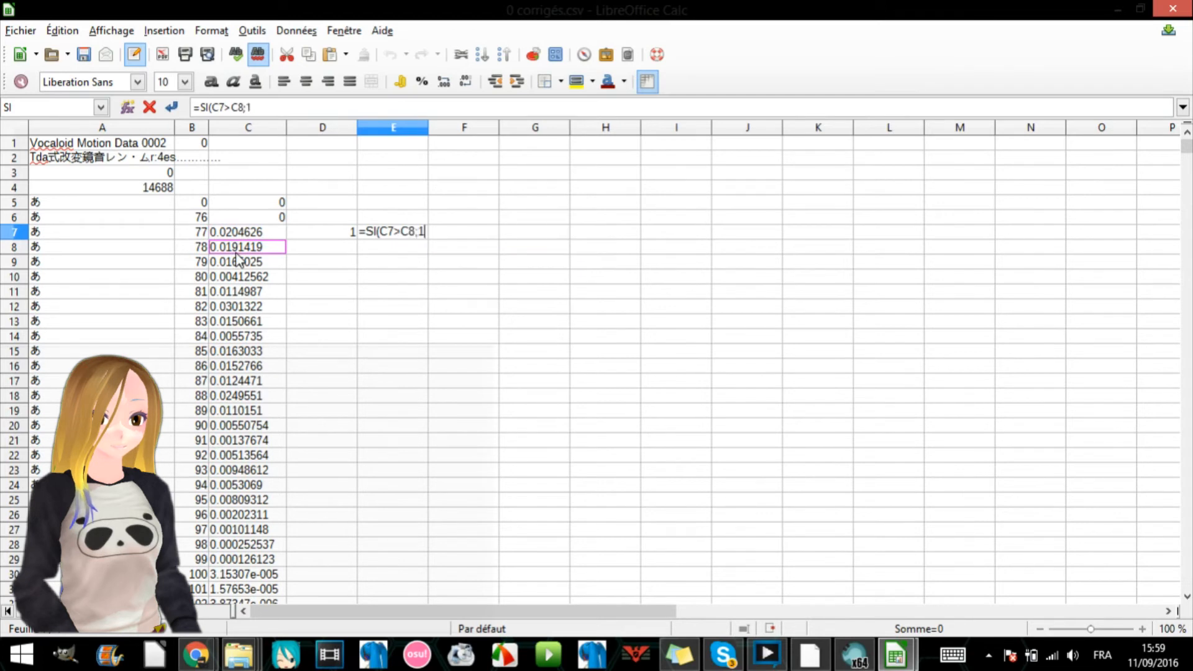
type(";0")
key("Return")
- Fill the comparison formulas in D7 and E7 down to row 31
left_click(325, 237)
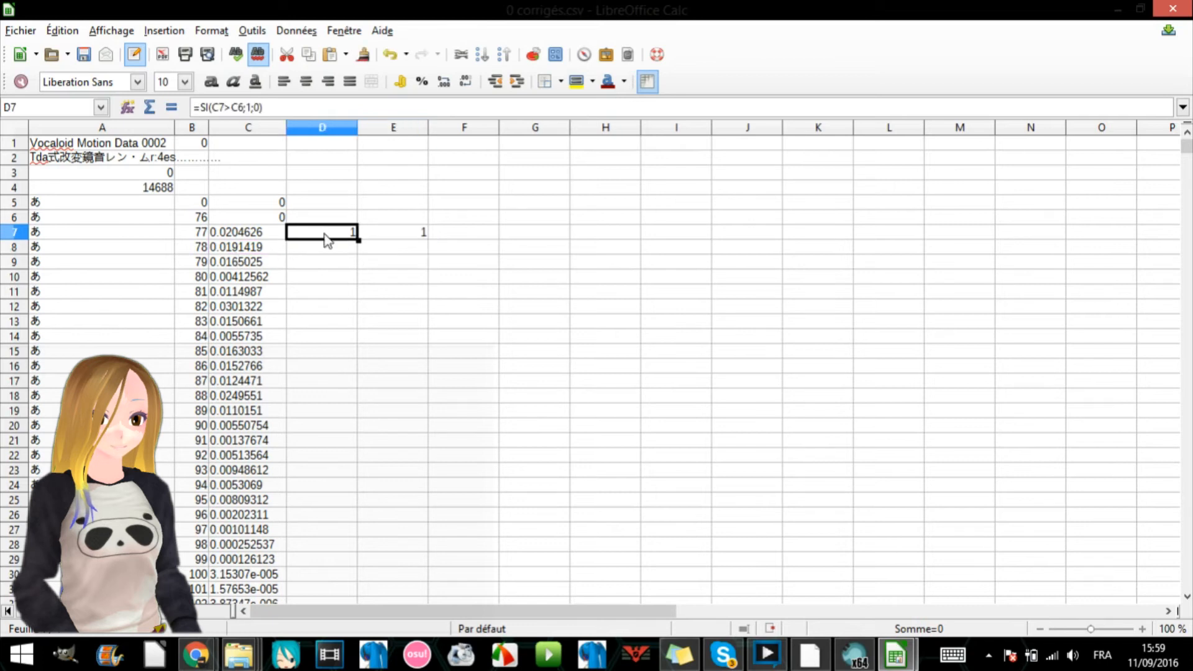
left_click_drag(358, 241, 352, 590)
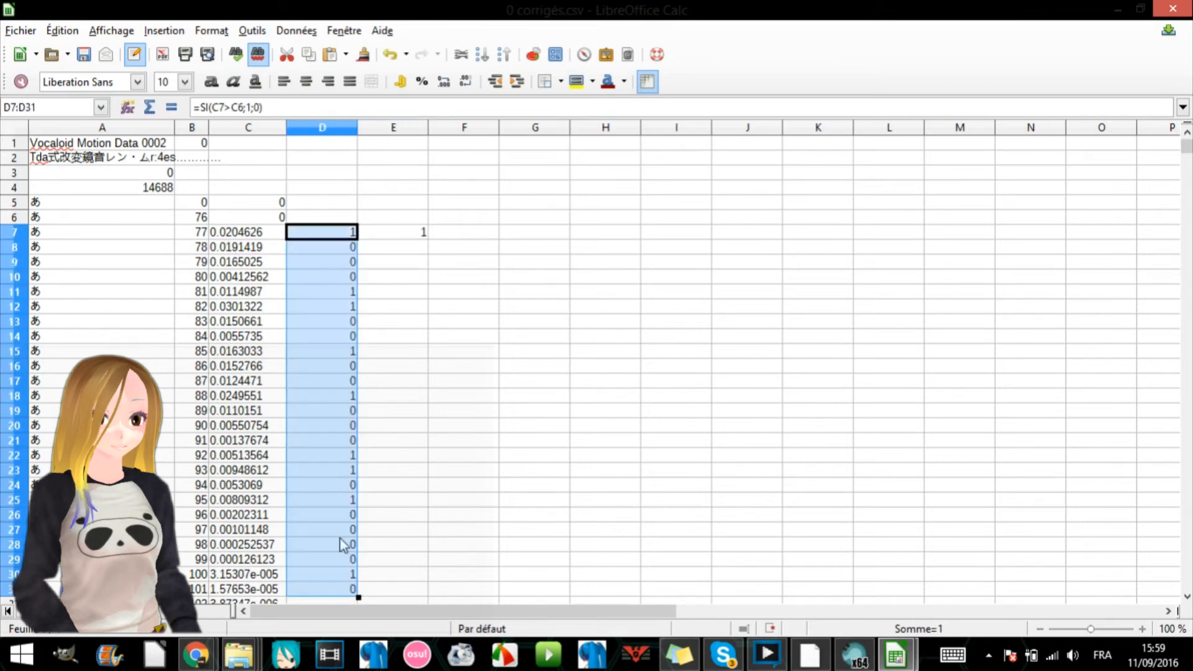
left_click(420, 233)
left_click_drag(428, 240, 426, 590)
- Enter =D7+E7 in F7 to add the two comparison flags
left_click(458, 237)
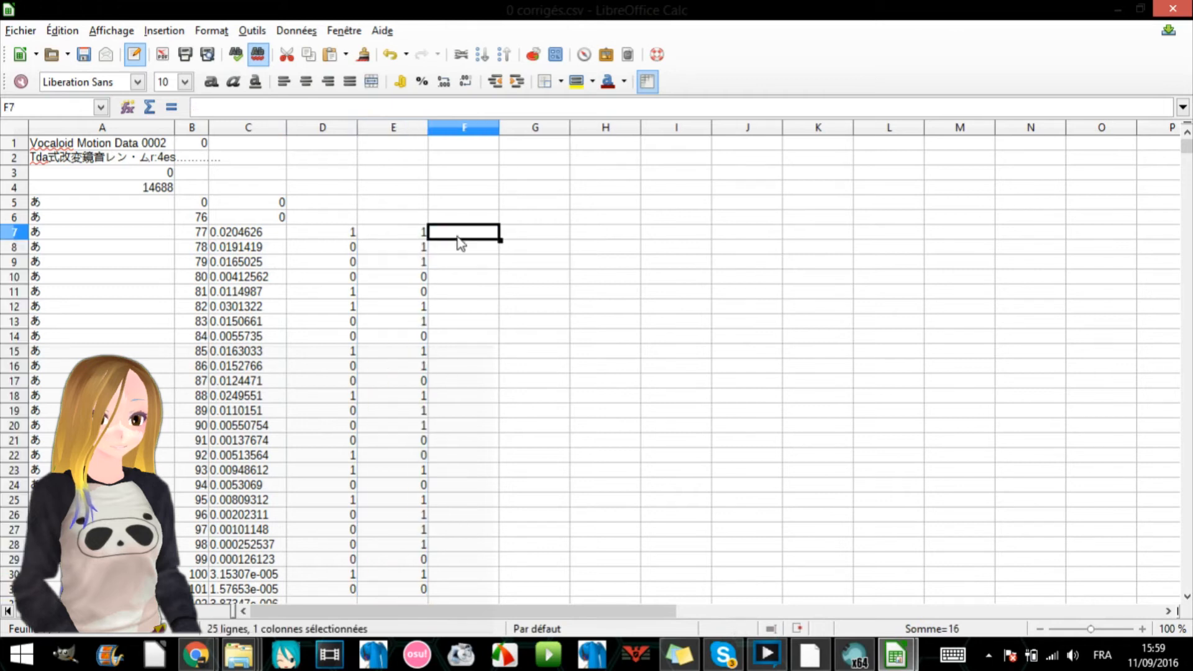
left_click(254, 238)
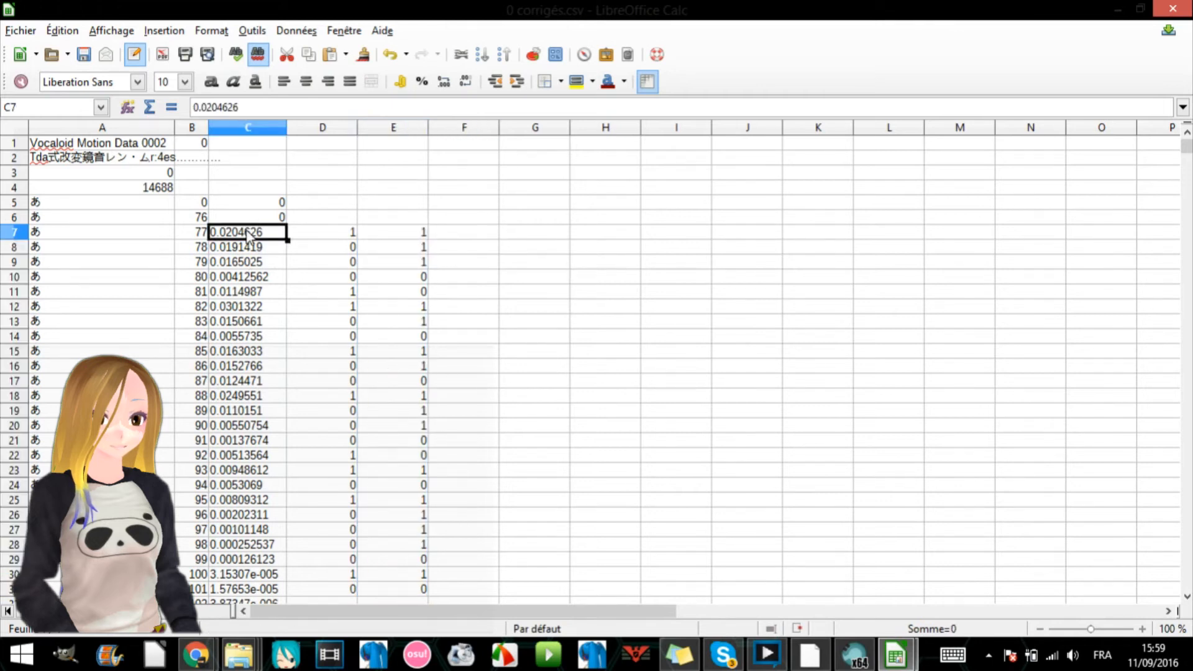
left_click(470, 235)
type("=")
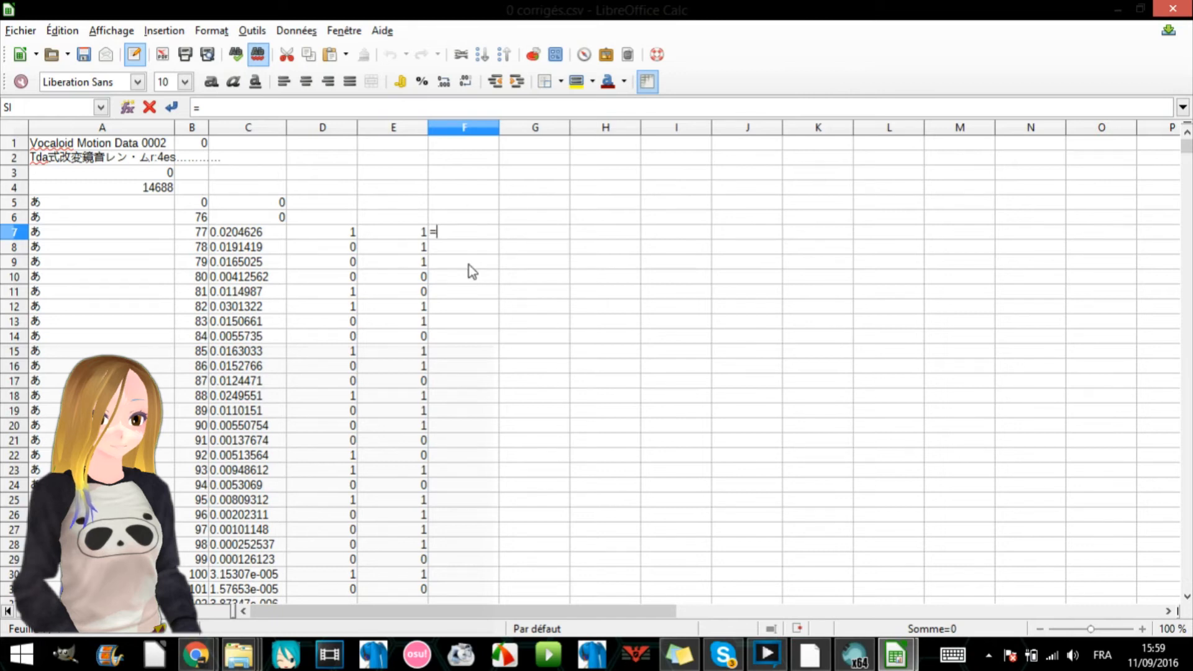
left_click(354, 231)
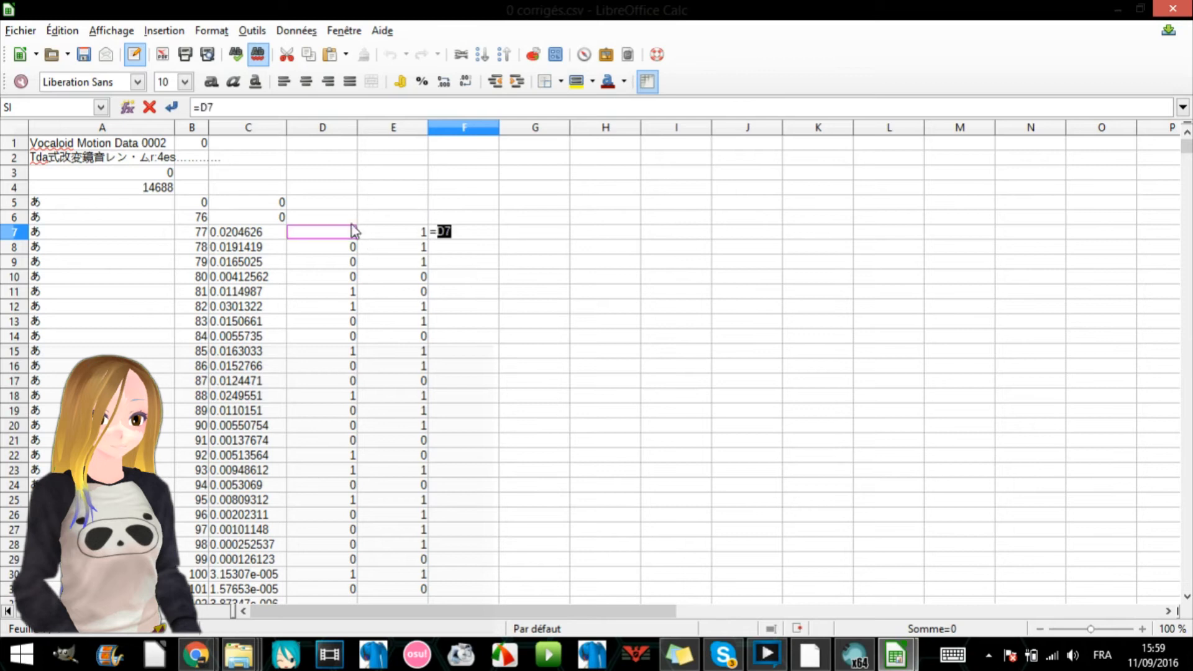
type("+")
left_click(408, 231)
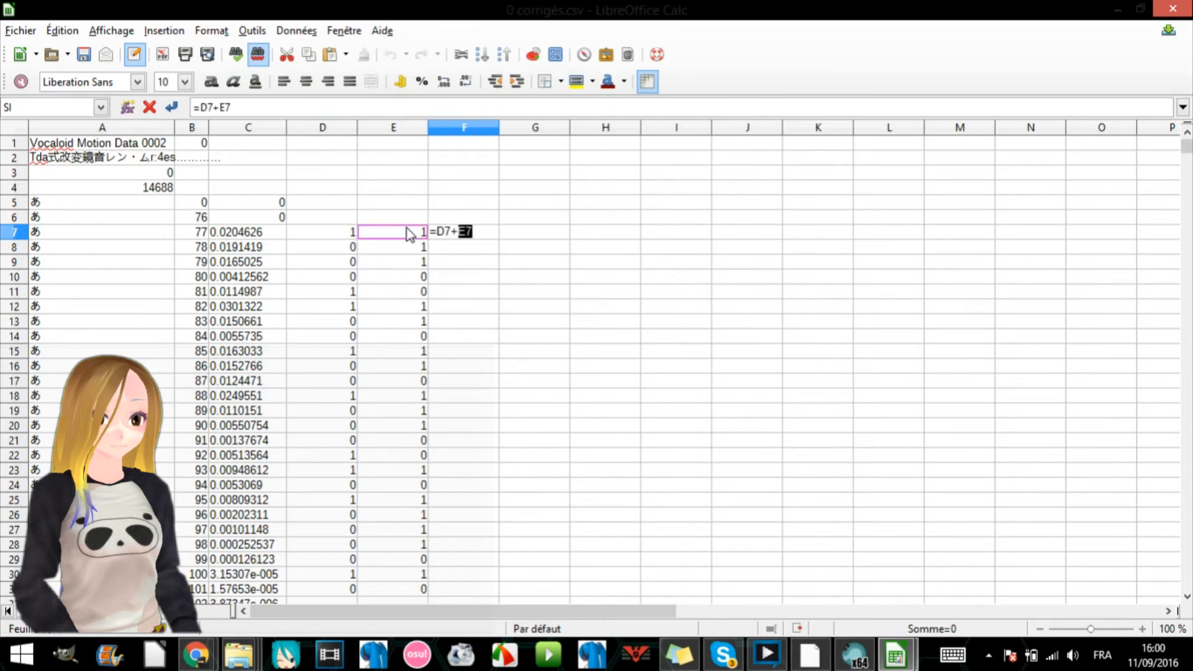
key("Return")
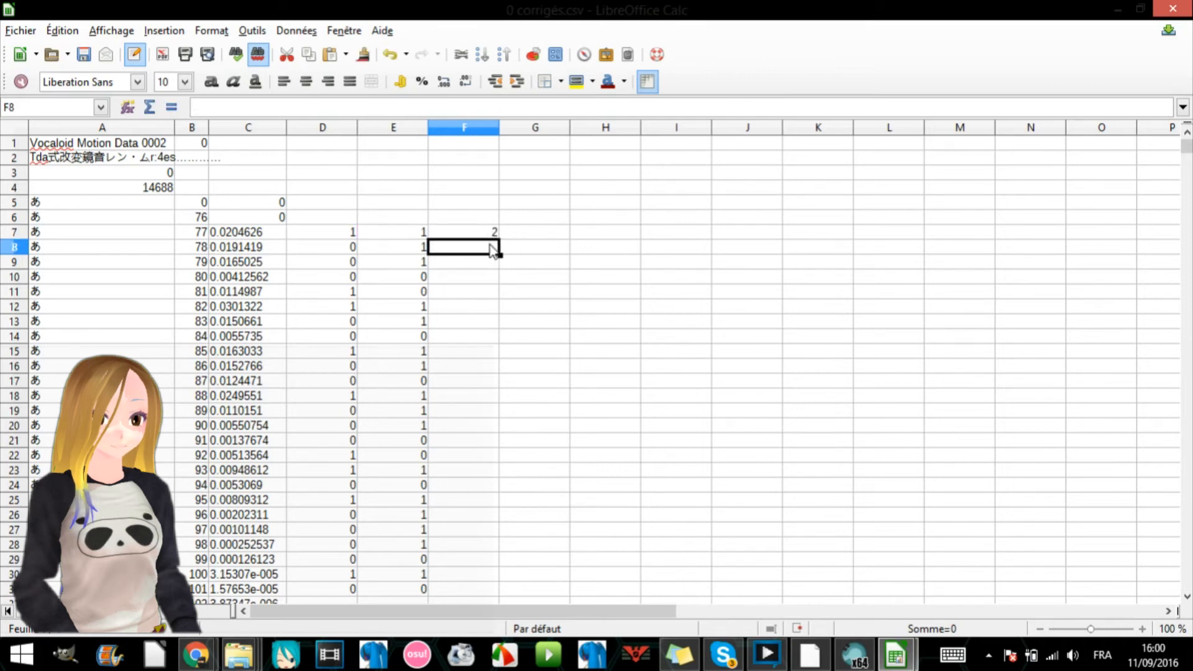
- Fill the flag sum in F7 down to F31 and point out the results in F7 and F10
left_click(486, 235)
left_click_drag(501, 240, 491, 591)
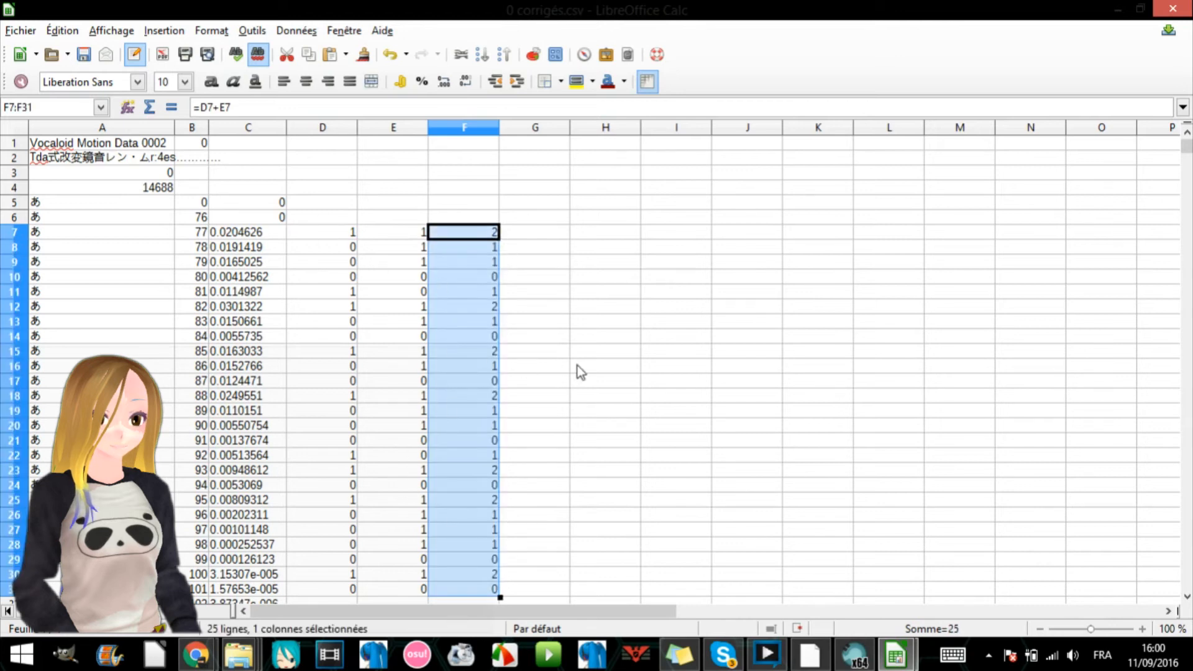
left_click(553, 342)
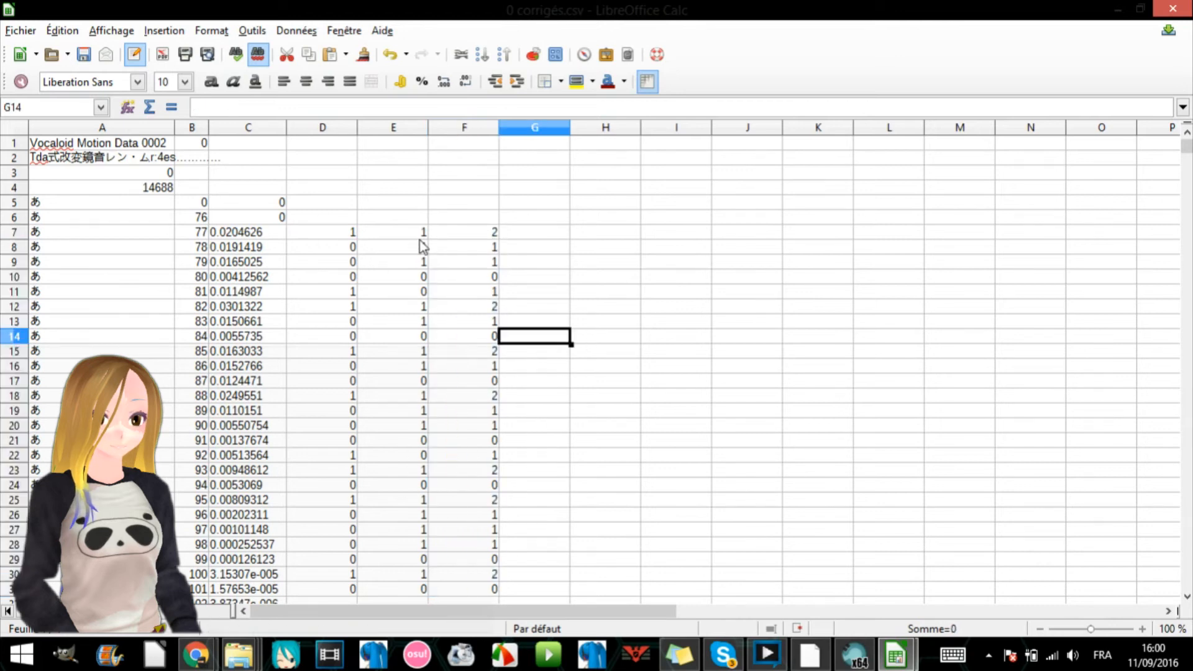
left_click(478, 229)
left_click(482, 277)
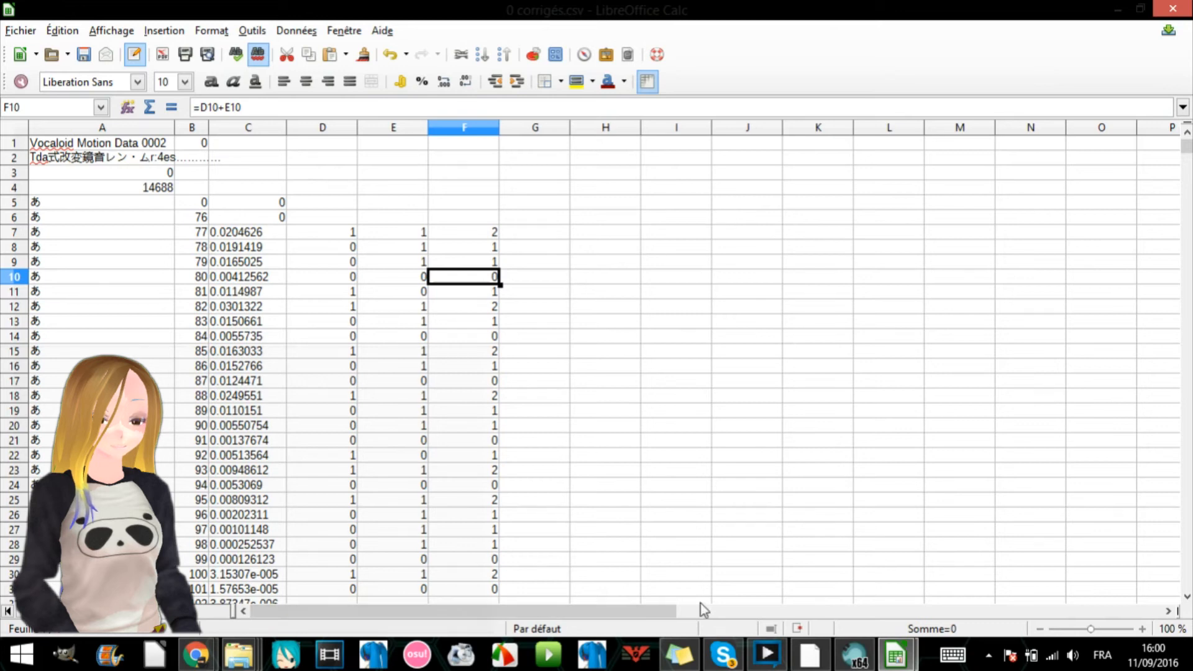
- Switch to MikuMikuDance and load the Angel model, accepting its credits message
mouse_move(239, 655)
left_click(493, 565)
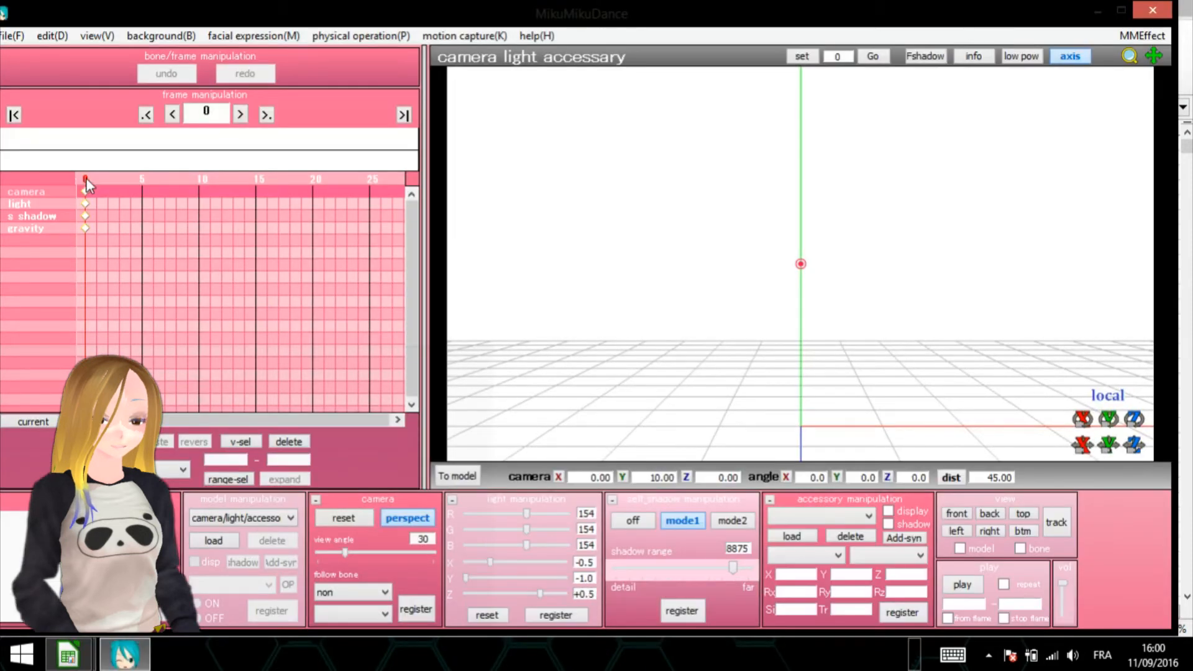
left_click(200, 545)
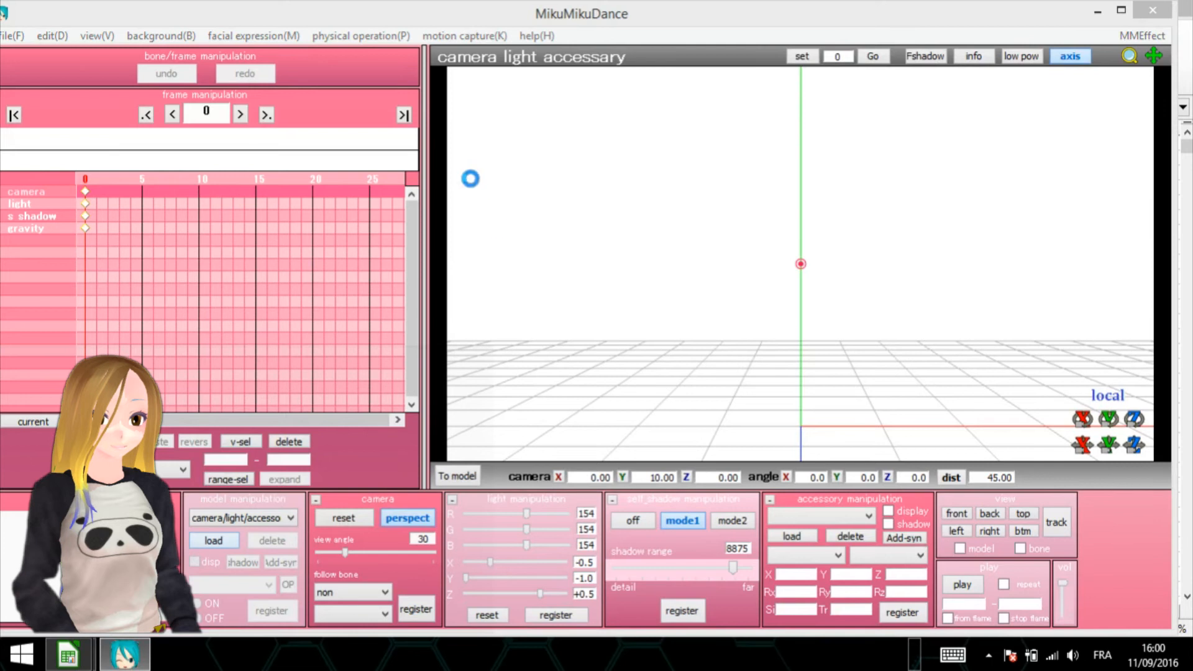
double_click(170, 167)
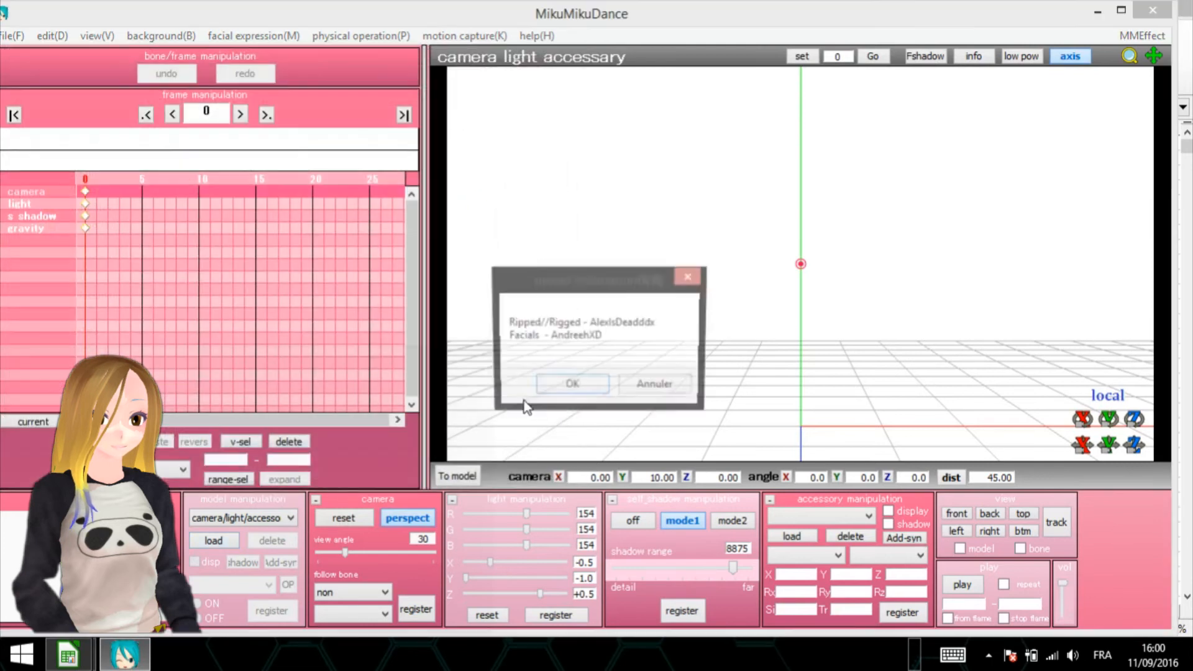
key("Return")
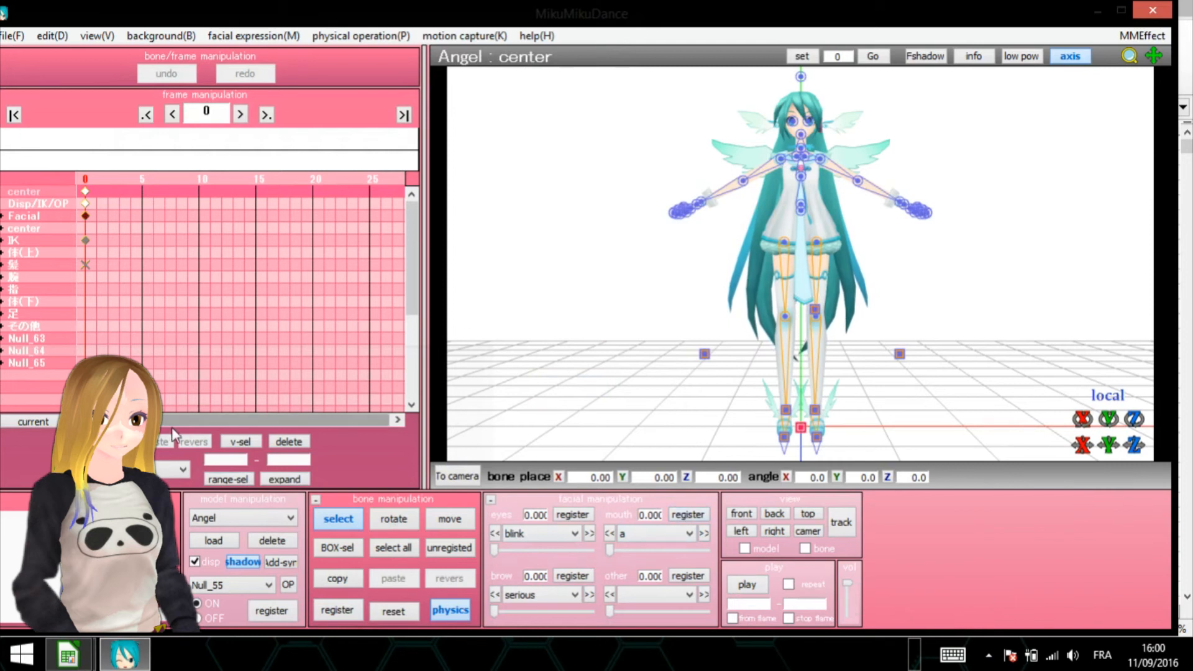
- Register the mouth morph "a" at 0.600 on frame 27 and at 0 on frame 28
left_click(393, 180)
left_click_drag(610, 549, 667, 549)
left_click(675, 516)
key("Right")
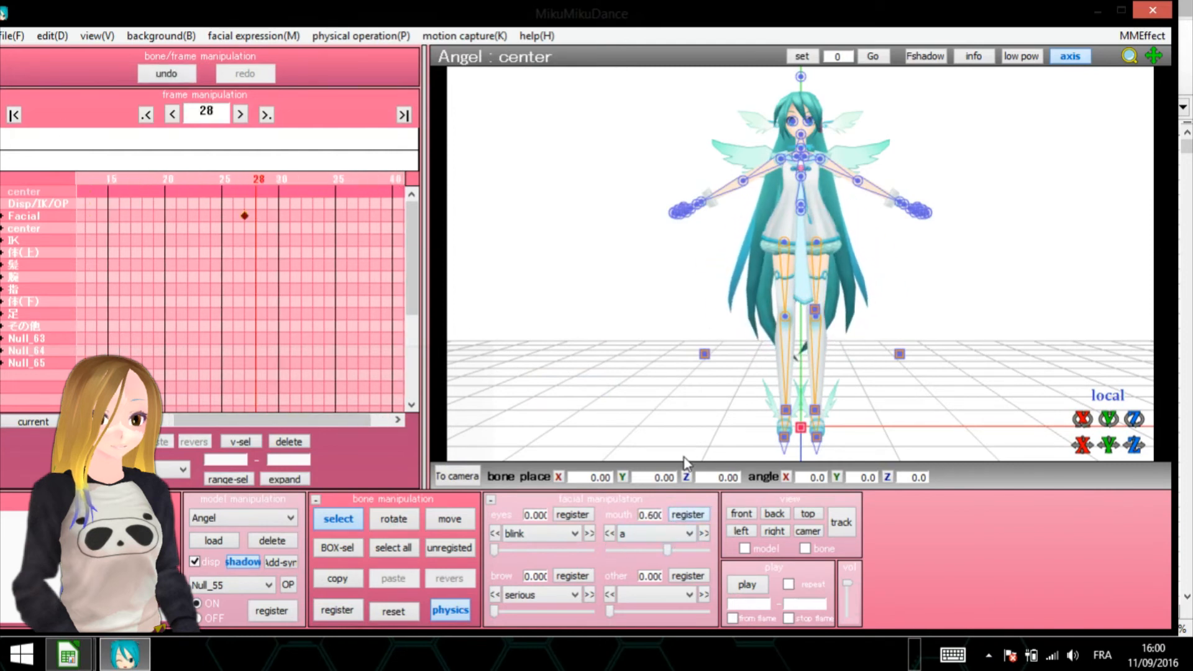
left_click_drag(662, 549, 610, 550)
left_click(686, 513)
- Register a partly raised mouth morph "a" on frame 38 and point out the facial keyframes on the timeline
key("Right")
key("Right")
key("Right")
key("Right")
key("Right")
key("Right")
key("Right")
key("Right")
key("Right")
key("Right")
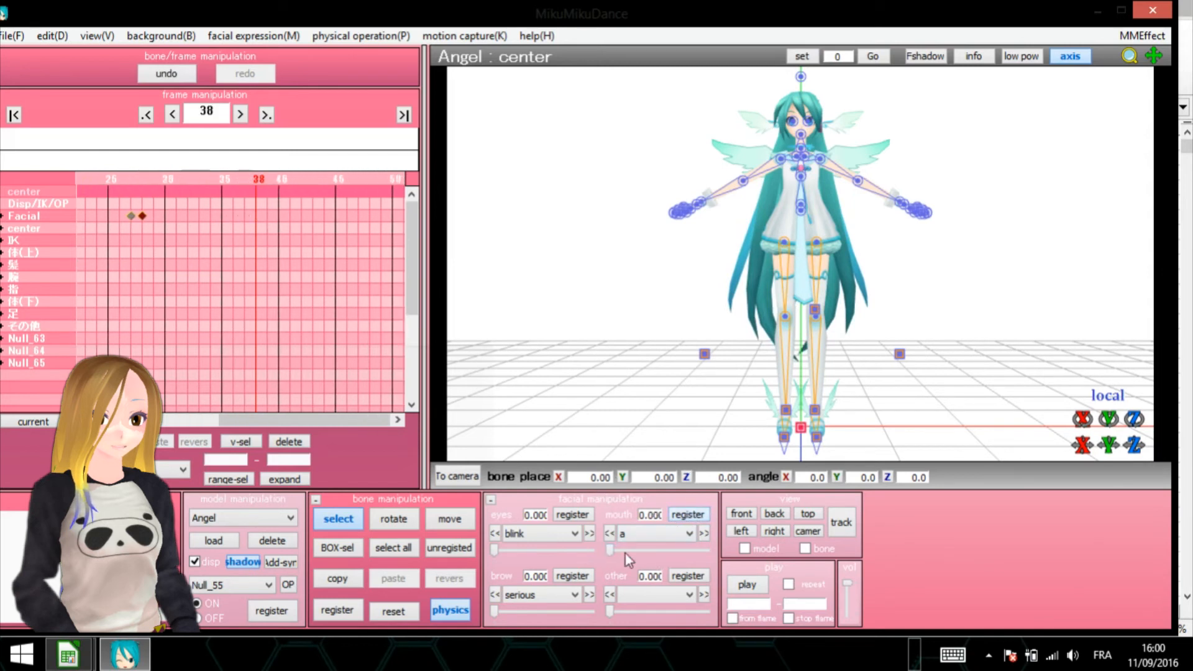
left_click_drag(611, 550, 650, 549)
left_click(683, 515)
left_click_drag(243, 213, 156, 215)
left_click(251, 217)
- Return to 0 corrigés.csv in LibreOffice Calc, closing the MikuMikuDance folder window, and select F7
left_click(1097, 12)
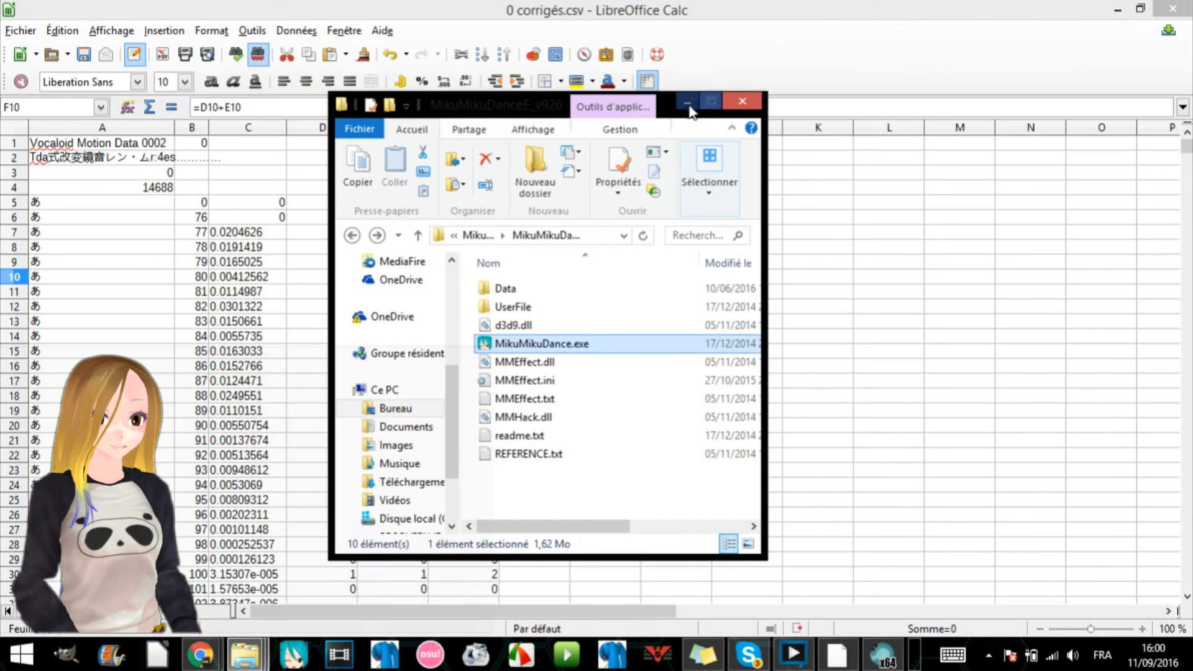
left_click(743, 101)
left_click(480, 232)
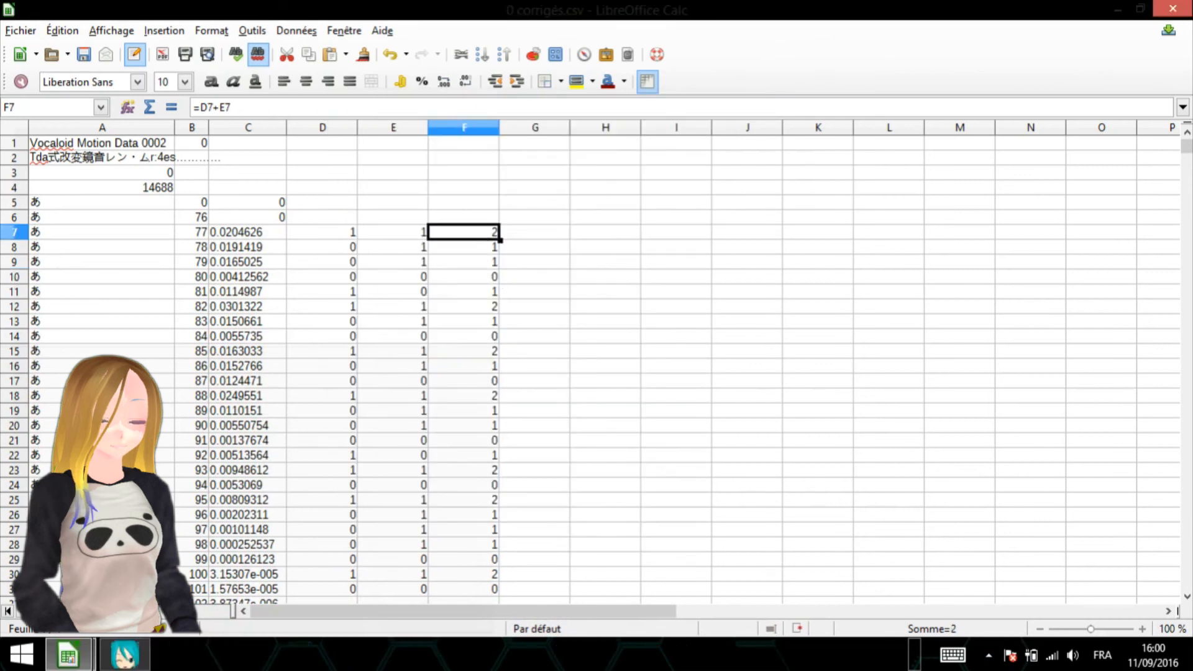
- Open cell F7 to review its formula adding the two flags D7 and E7, and leave it as it is
double_click(480, 232)
left_click_drag(193, 107, 225, 107)
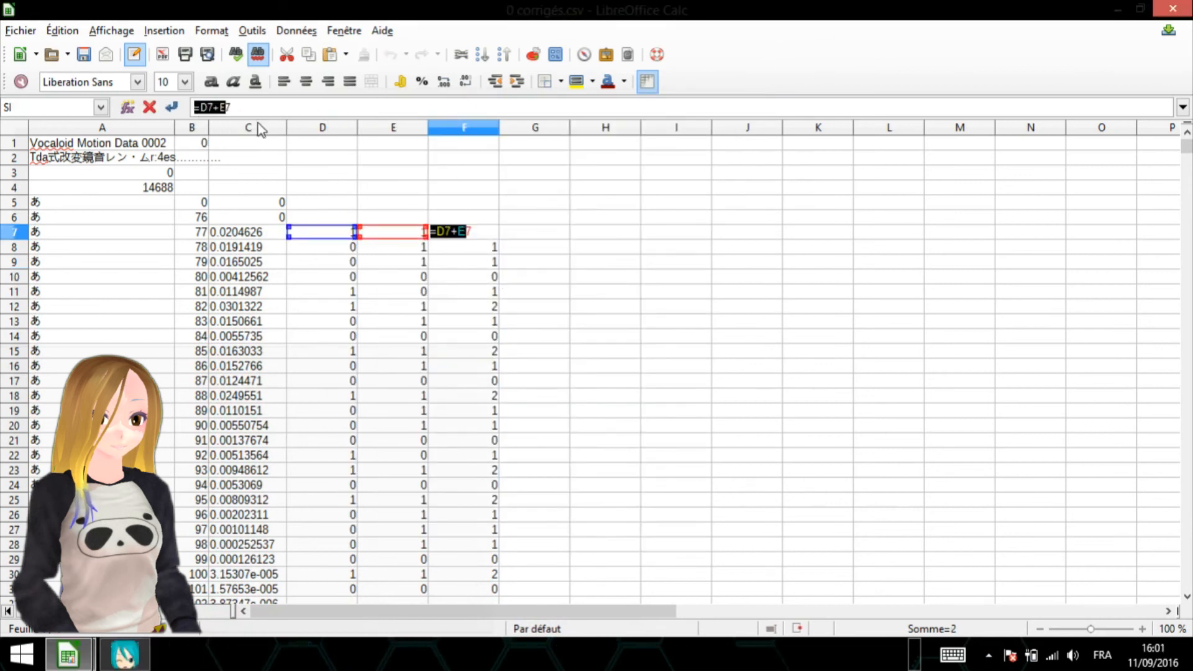
key("shift+End")
key("Return")
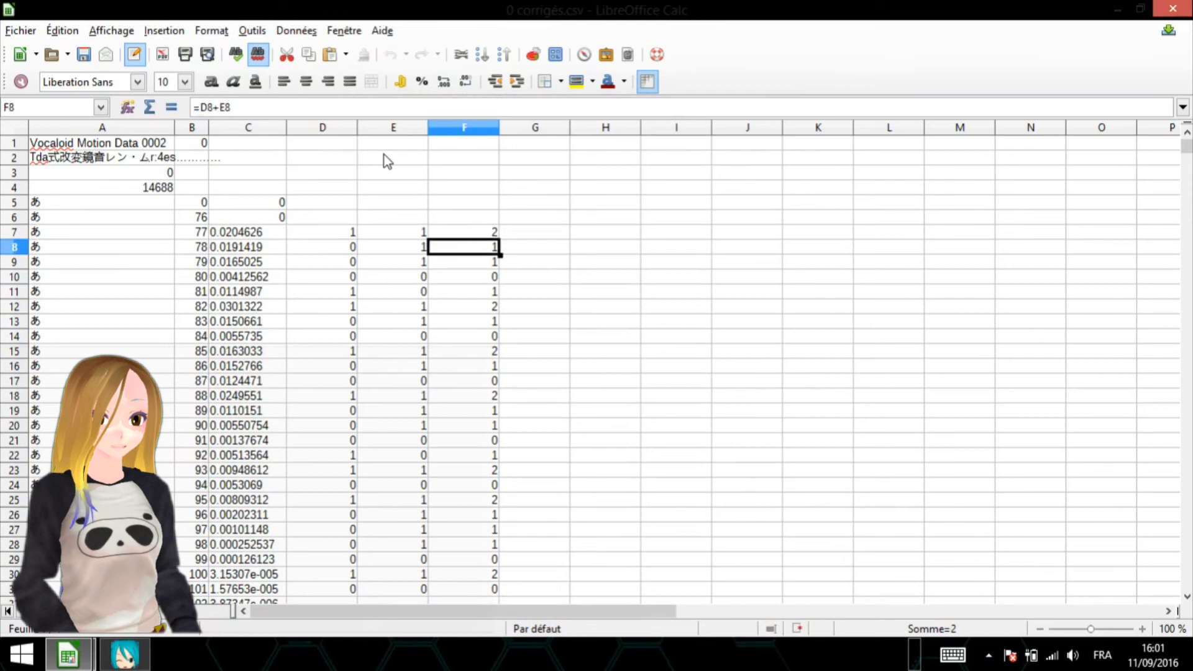
- Replace the formulas in D7:F31 with plain values by cutting the range and using Paste Special at D7
left_click_drag(472, 232, 302, 589)
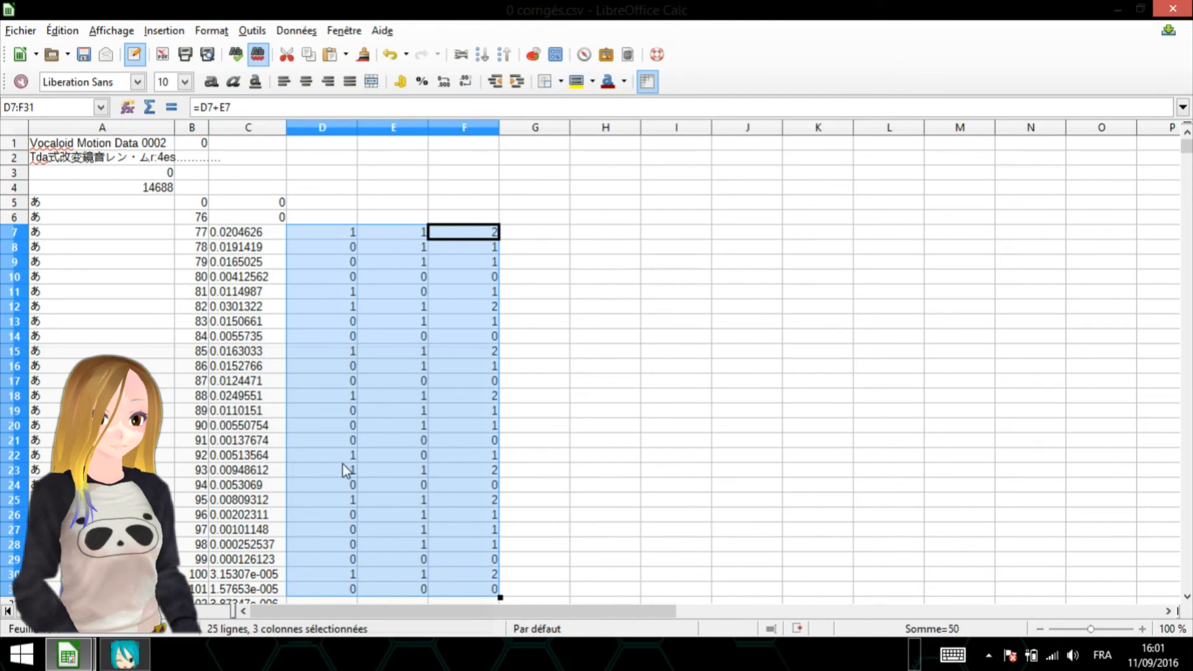
key("ctrl+x")
right_click(388, 364)
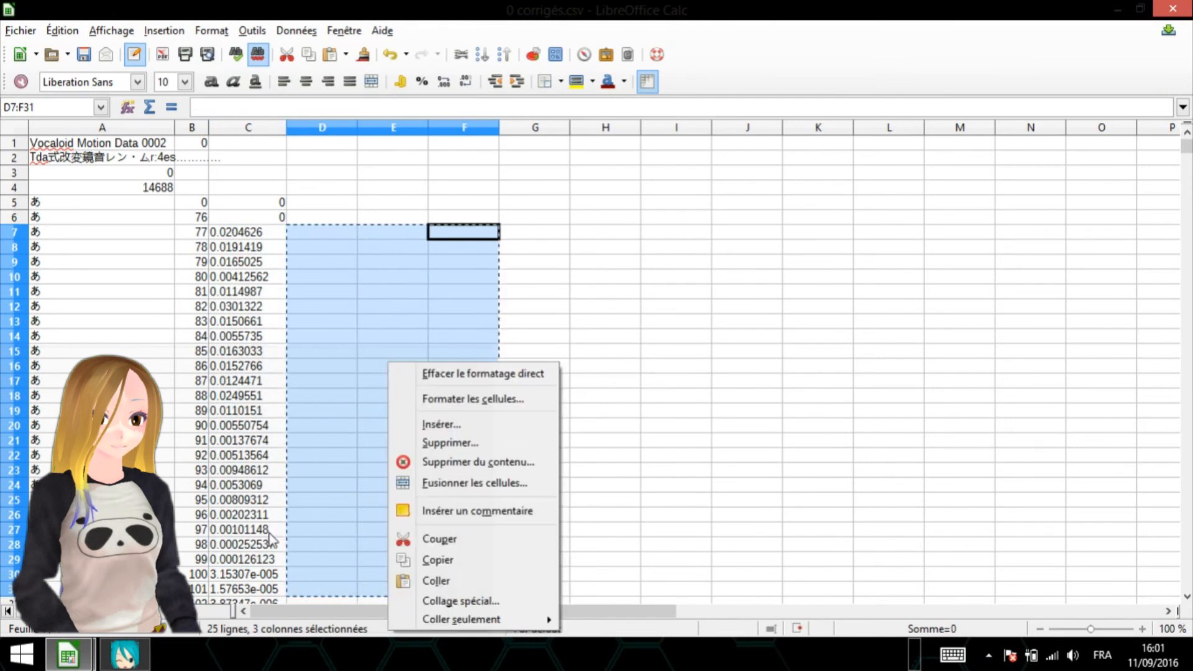
left_click(308, 235)
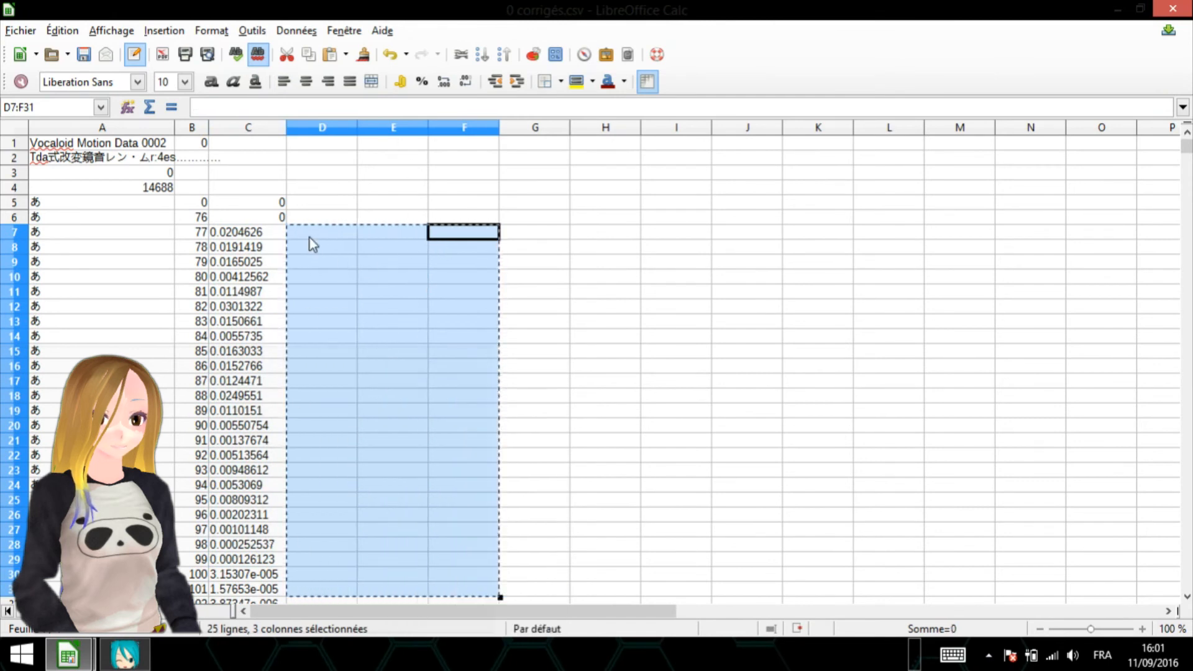
left_click(311, 233)
right_click(313, 230)
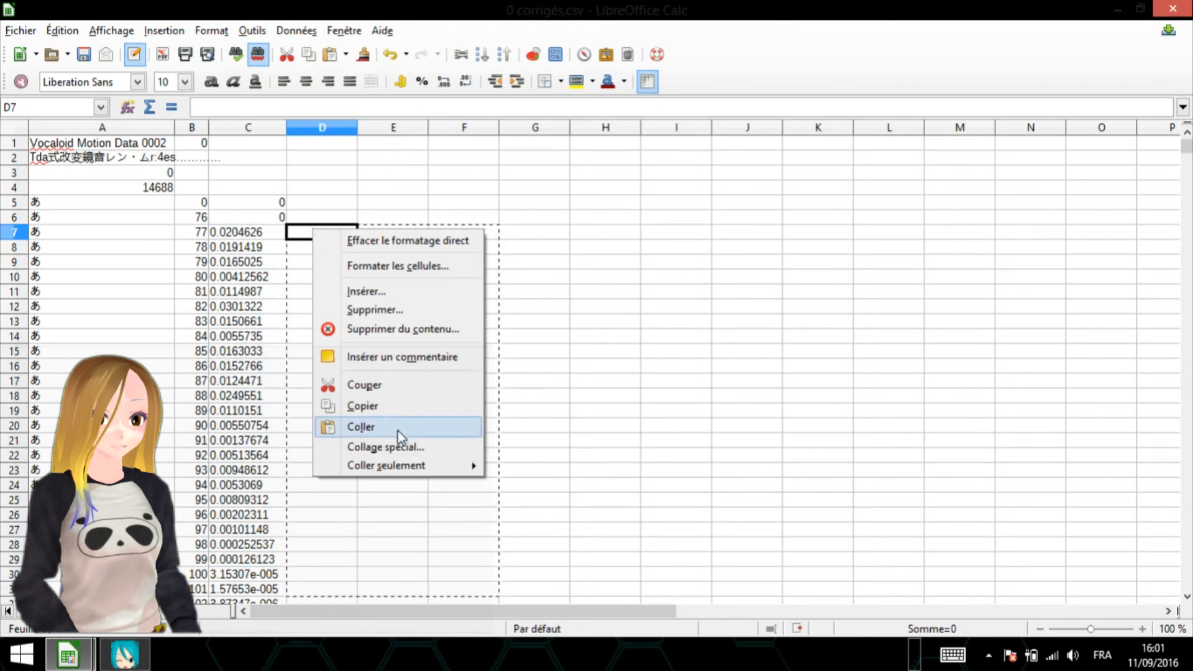
left_click(401, 445)
left_click(509, 230)
left_click(516, 266)
left_click(503, 452)
- Check several cells across columns D, E and F in the pasted range to see whether they hold values instead of formulas
left_click(329, 235)
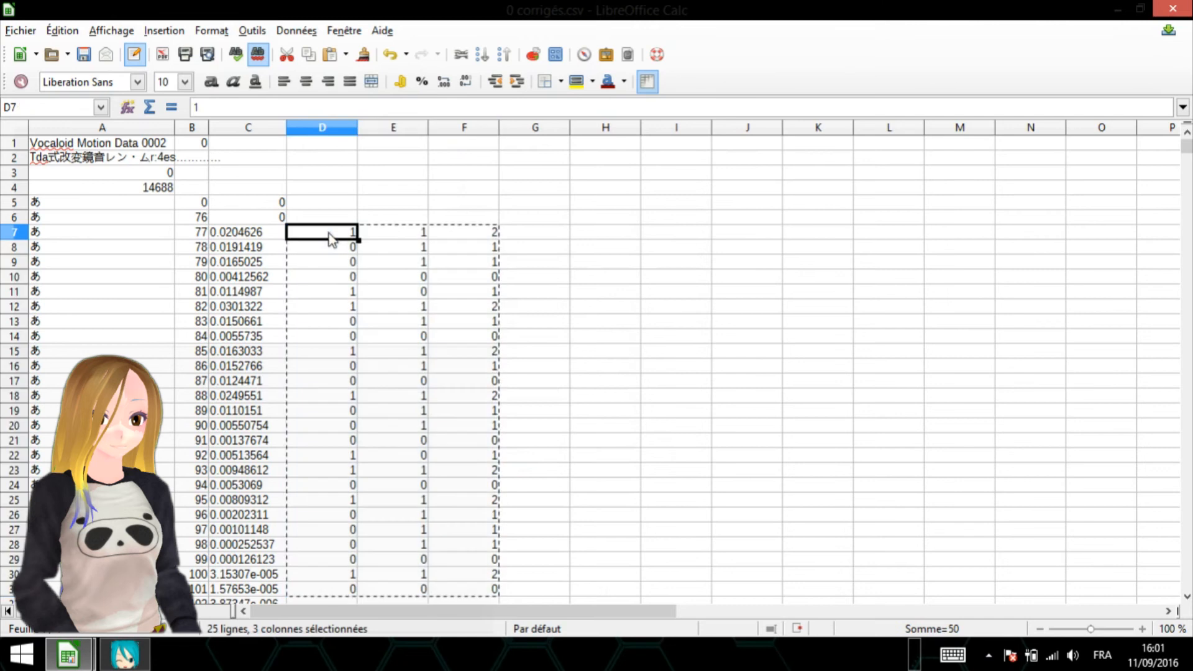
left_click(460, 454)
left_click(472, 395)
left_click(395, 353)
left_click(346, 398)
left_click(400, 443)
left_click(399, 322)
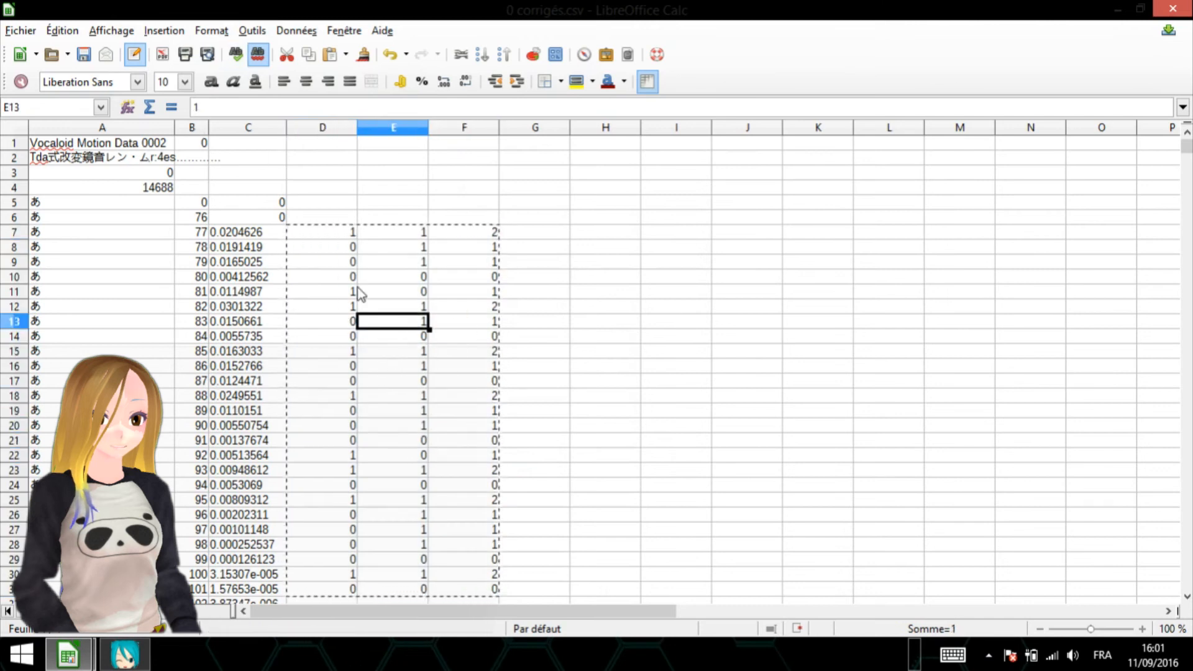
- Sort the range A7:F31 by column F in ascending order
left_click_drag(481, 234, 93, 587)
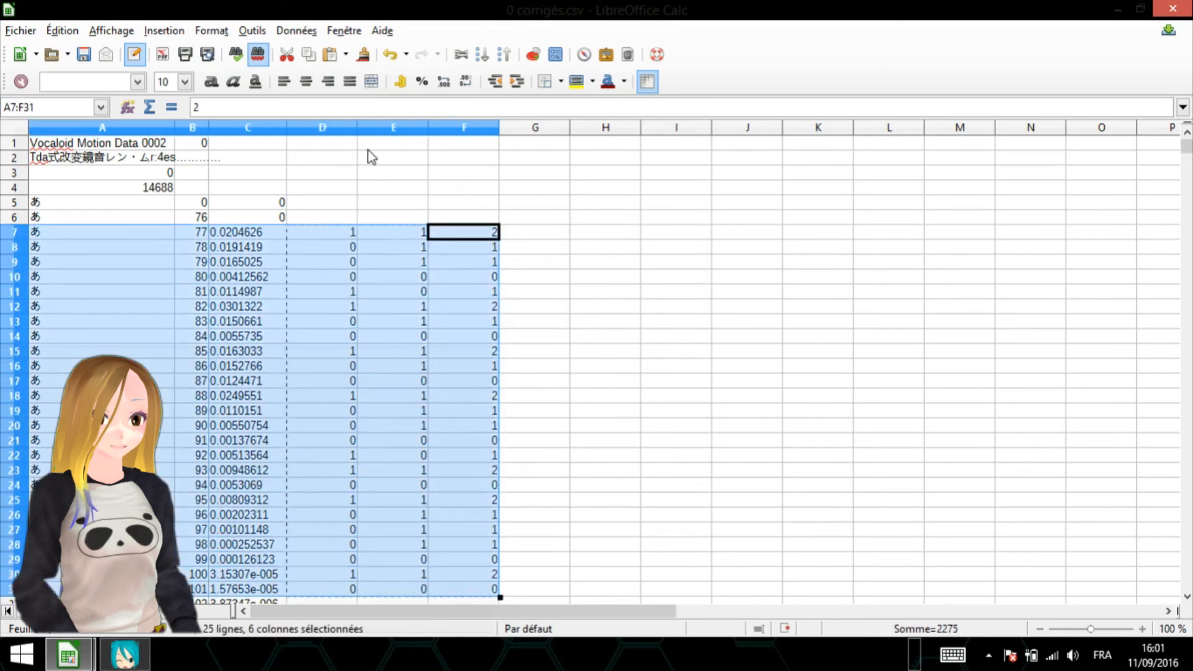
left_click(297, 30)
left_click(314, 158)
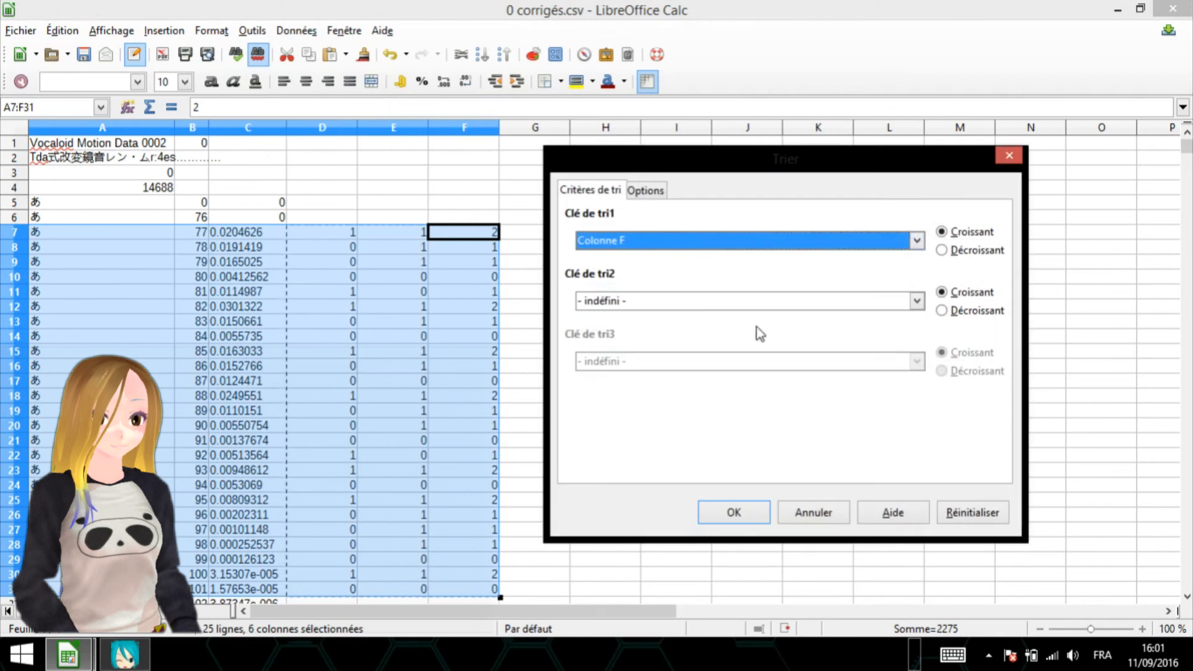
left_click(757, 508)
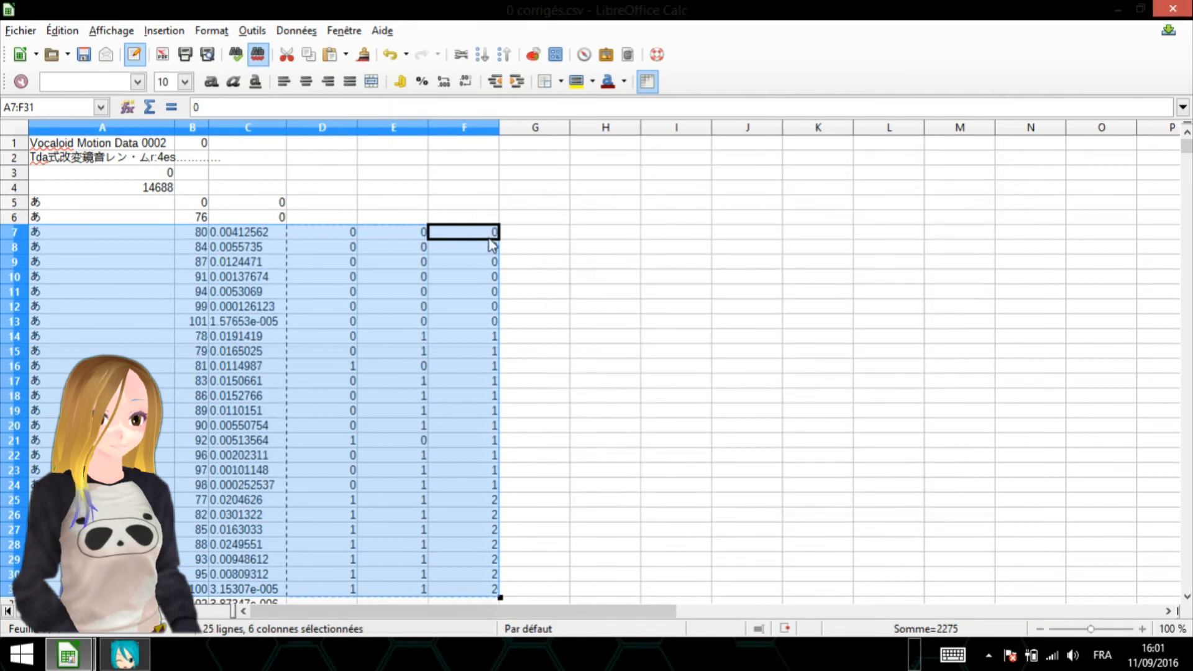
left_click(451, 235)
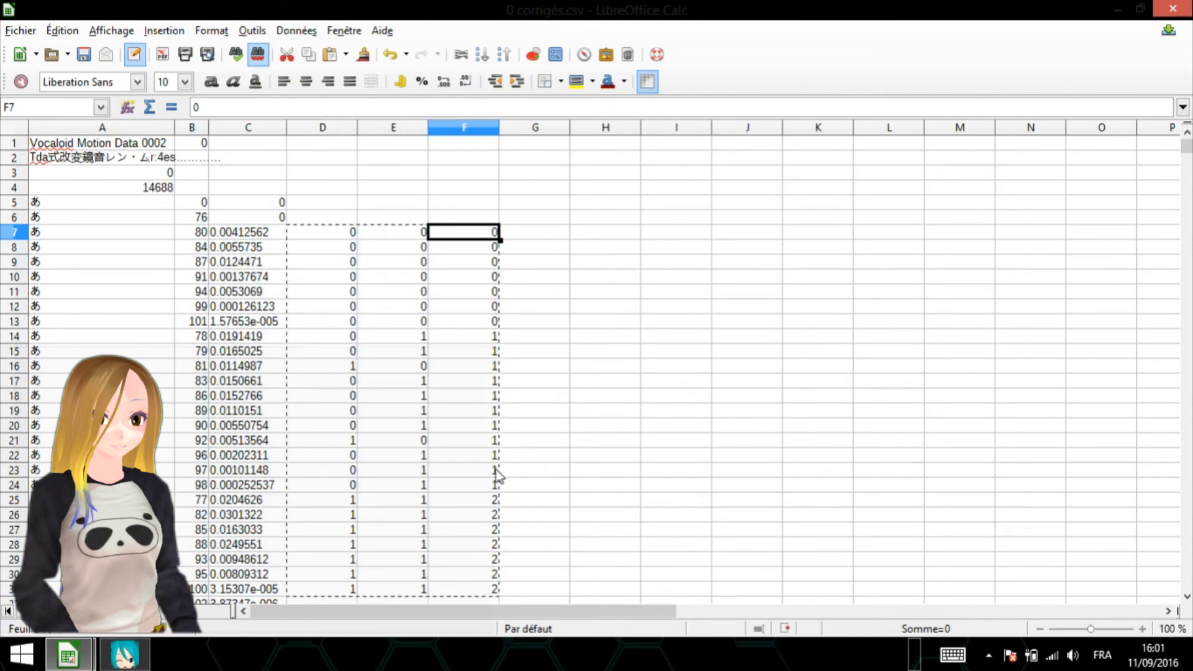
- Delete rows 14 to 24, whose sum in column F is 1, and re-enter 0 in F7
left_click(495, 338)
left_click(12, 338)
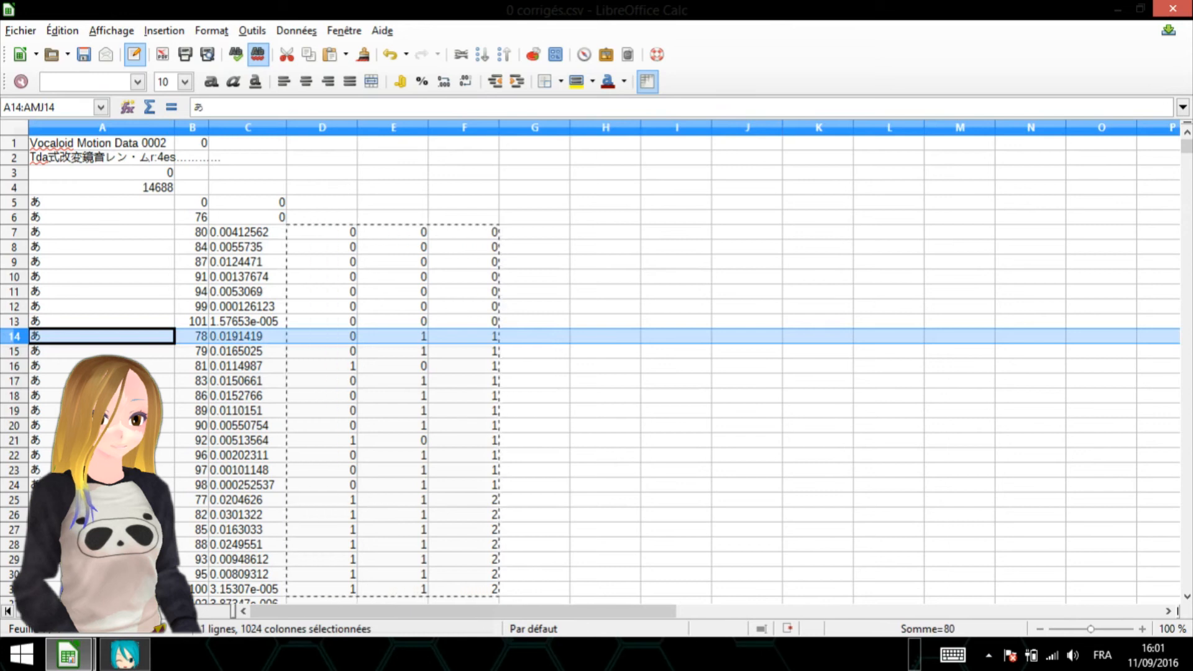
left_click(14, 484, "shift")
right_click(209, 417)
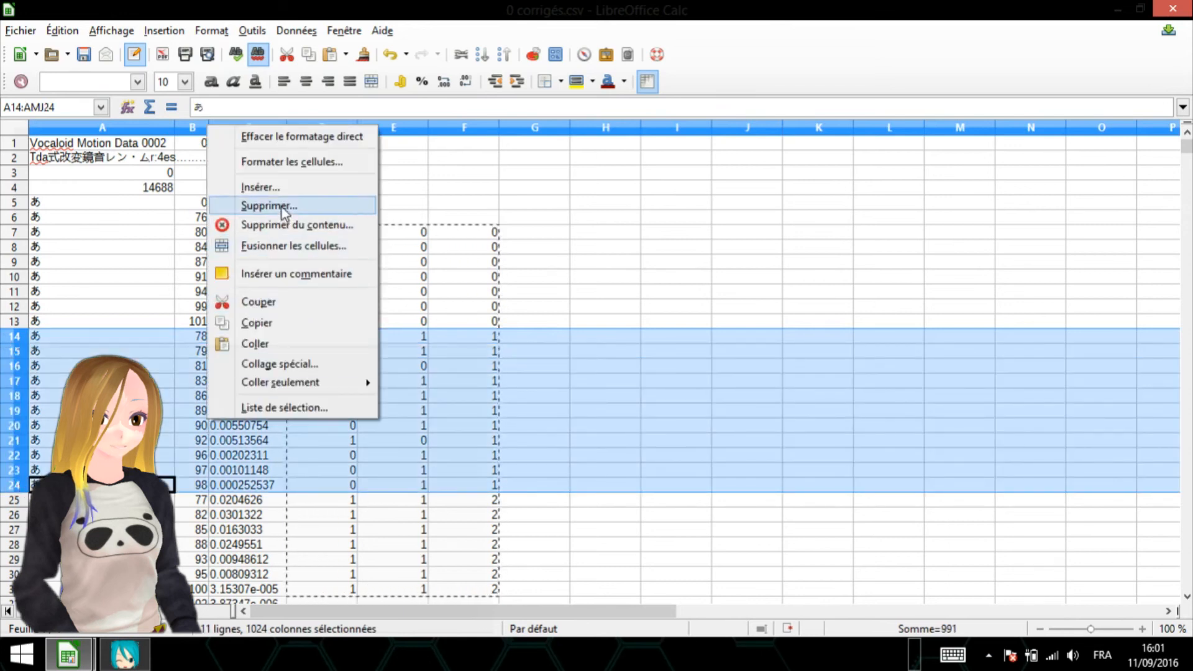
left_click(322, 206)
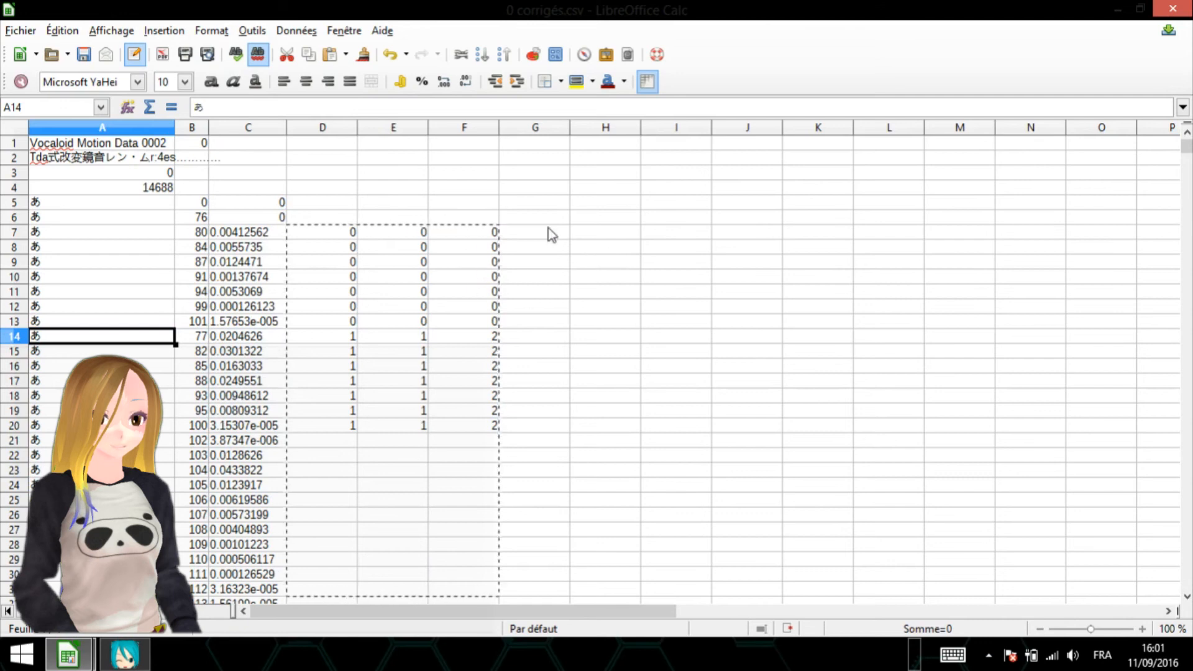
mouse_move(1186, 143)
left_mouse_down()
mouse_move(1140, 301)
mouse_move(1186, 461)
mouse_move(1186, 142)
left_mouse_up()
left_click(490, 234)
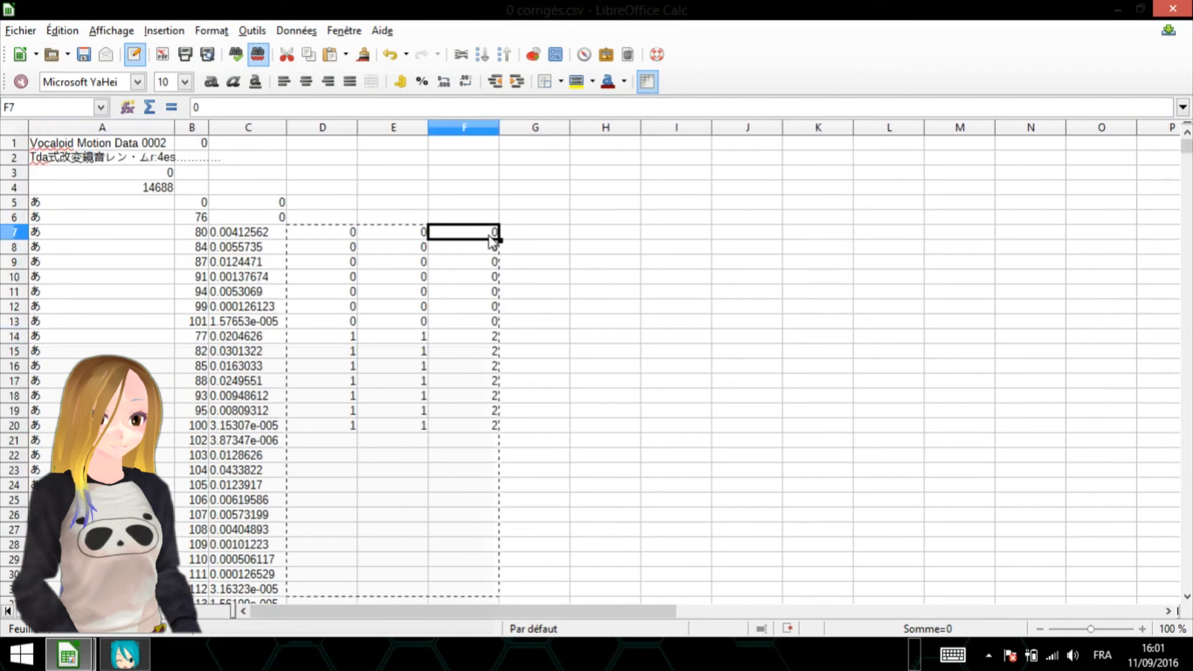
type("0")
- Sort A7:F20 by column B in ascending order to restore the frame sequence, and inspect the flags from row 7
left_click_drag(42, 234, 494, 428)
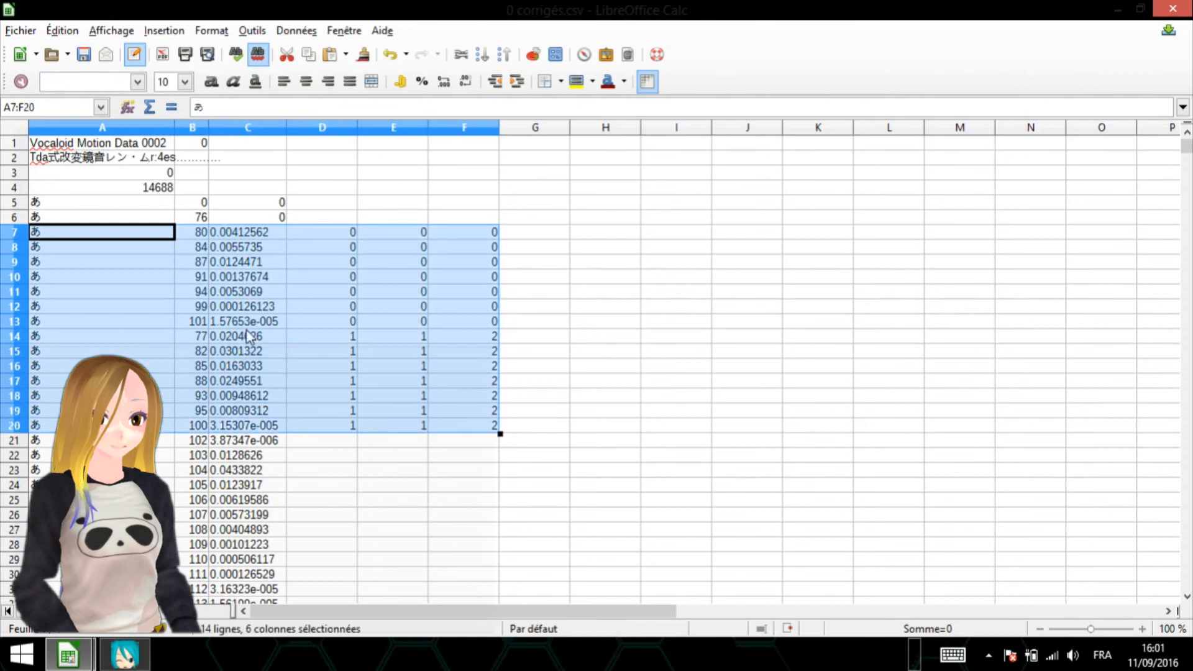
right_click(199, 269)
left_click(343, 31)
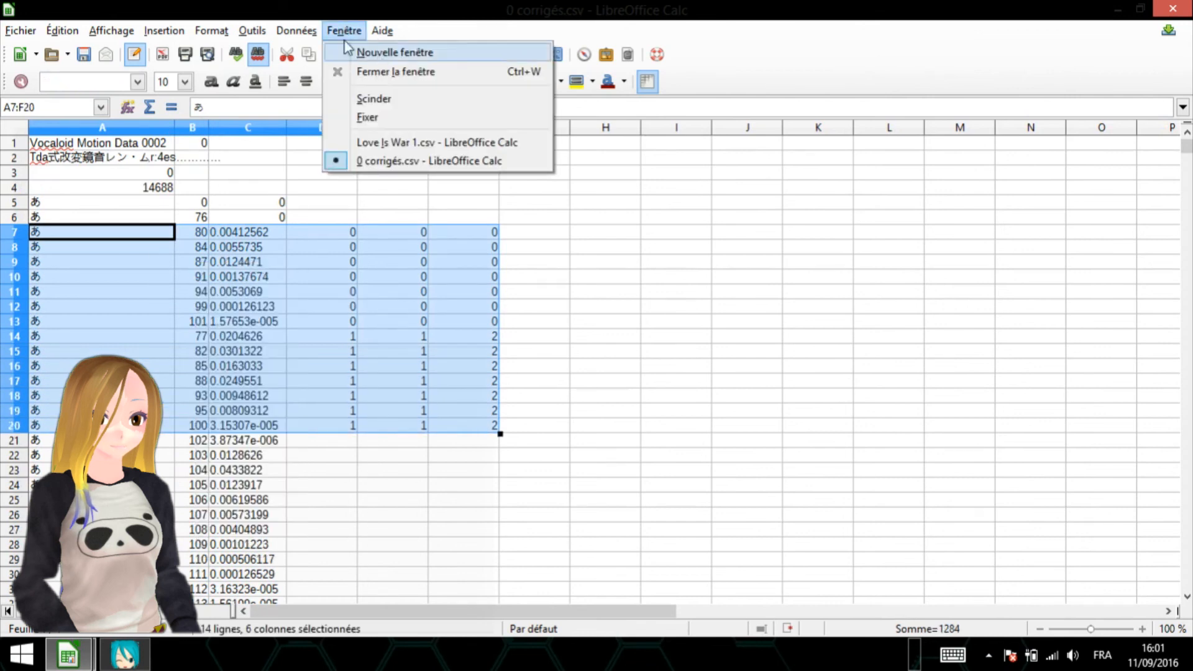
mouse_move(297, 30)
left_click(328, 160)
left_click(742, 243)
left_click(657, 291)
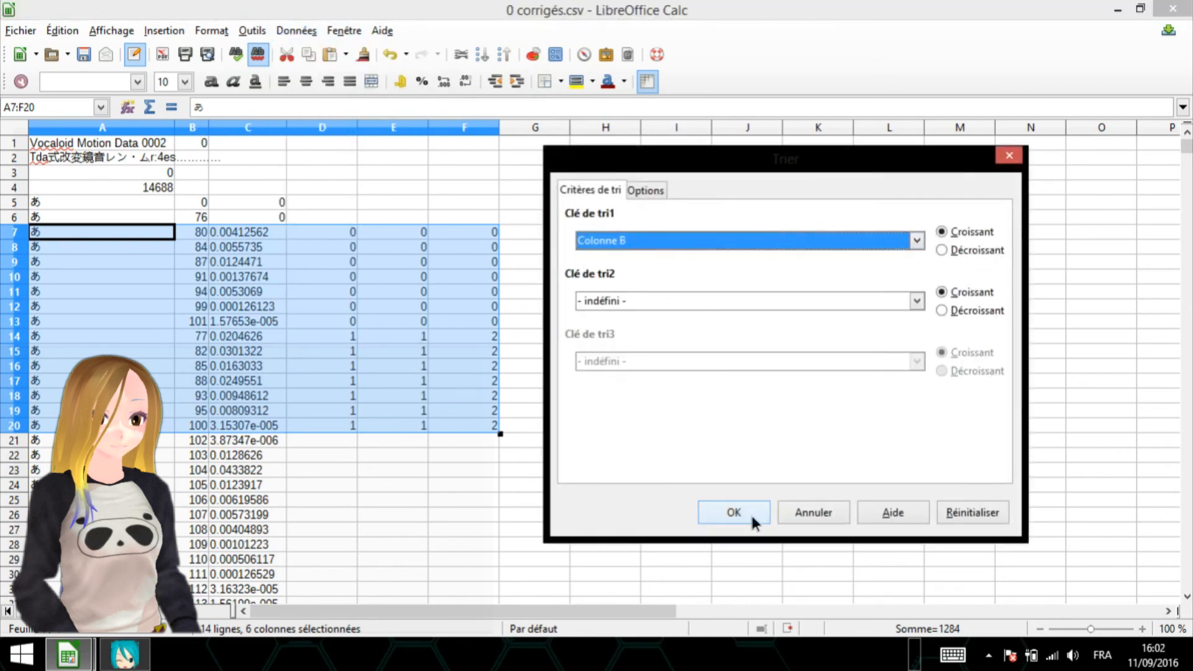
left_click(754, 519)
left_click(494, 235)
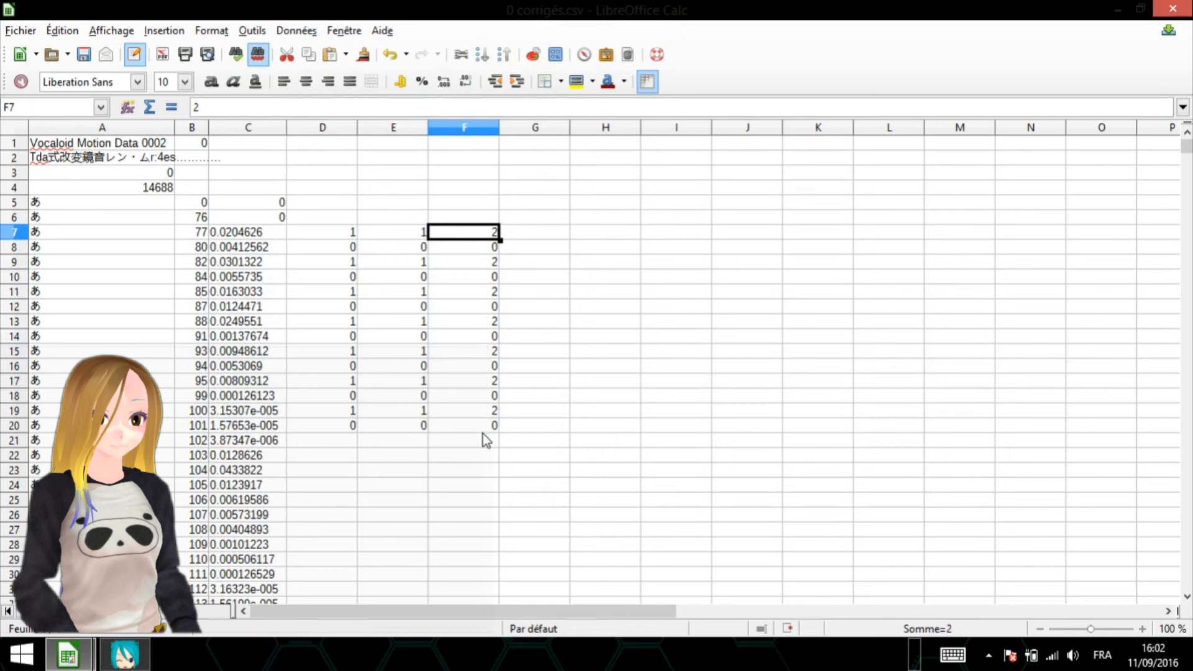
left_click(330, 230)
left_click_drag(363, 243, 357, 211)
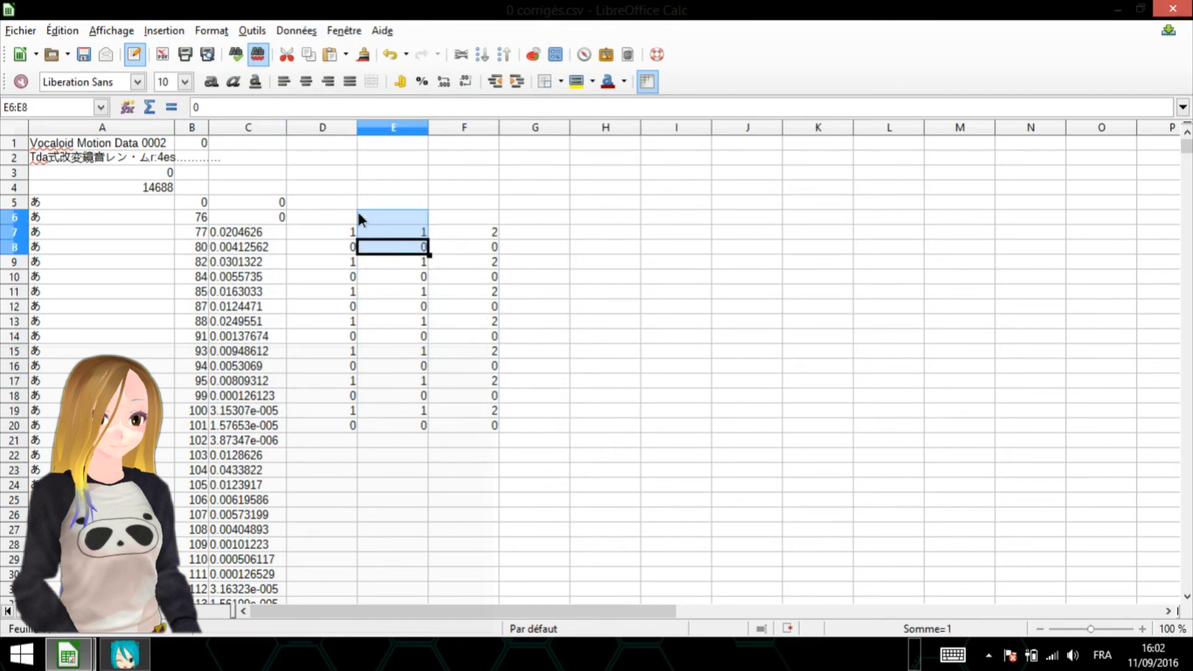
left_click(355, 238)
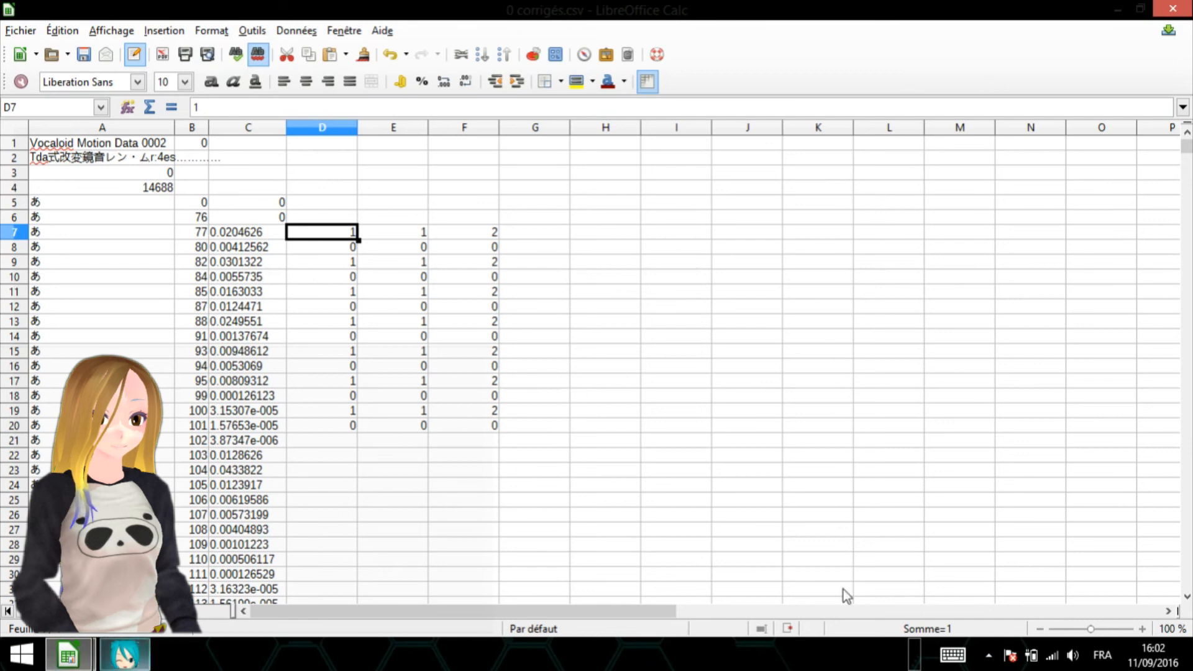
- Open Triage nombreOk.csv from the Hurting folder and examine its sorted flags down to about row 13134
left_click(909, 649)
left_click(913, 647)
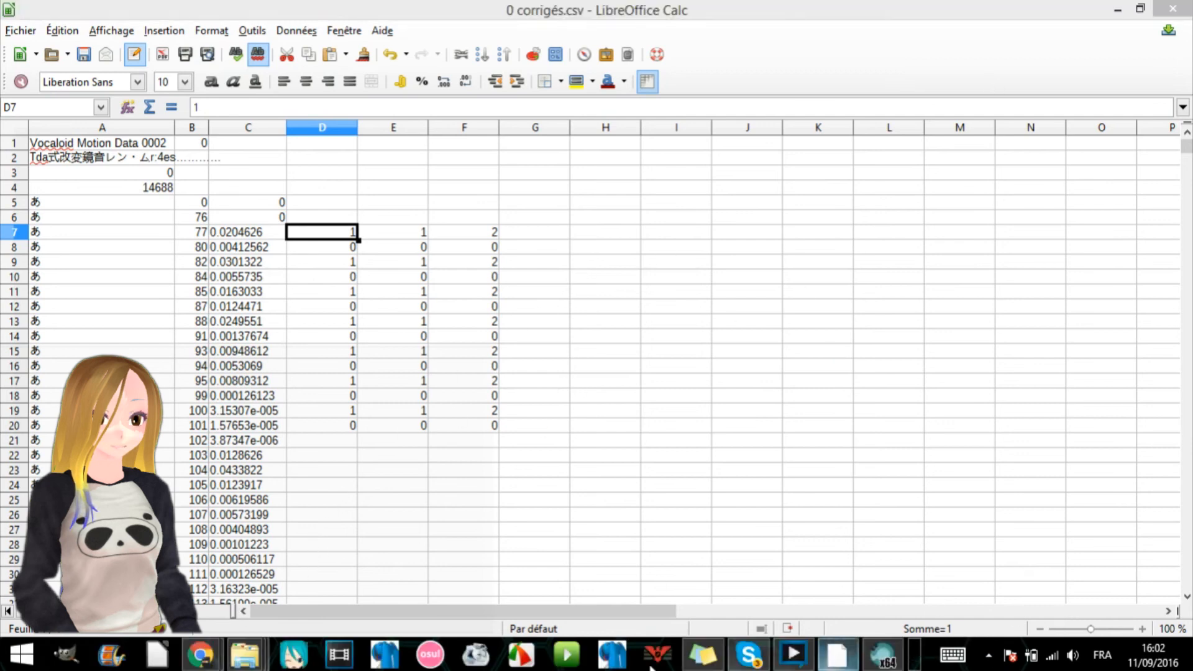
left_click(249, 653)
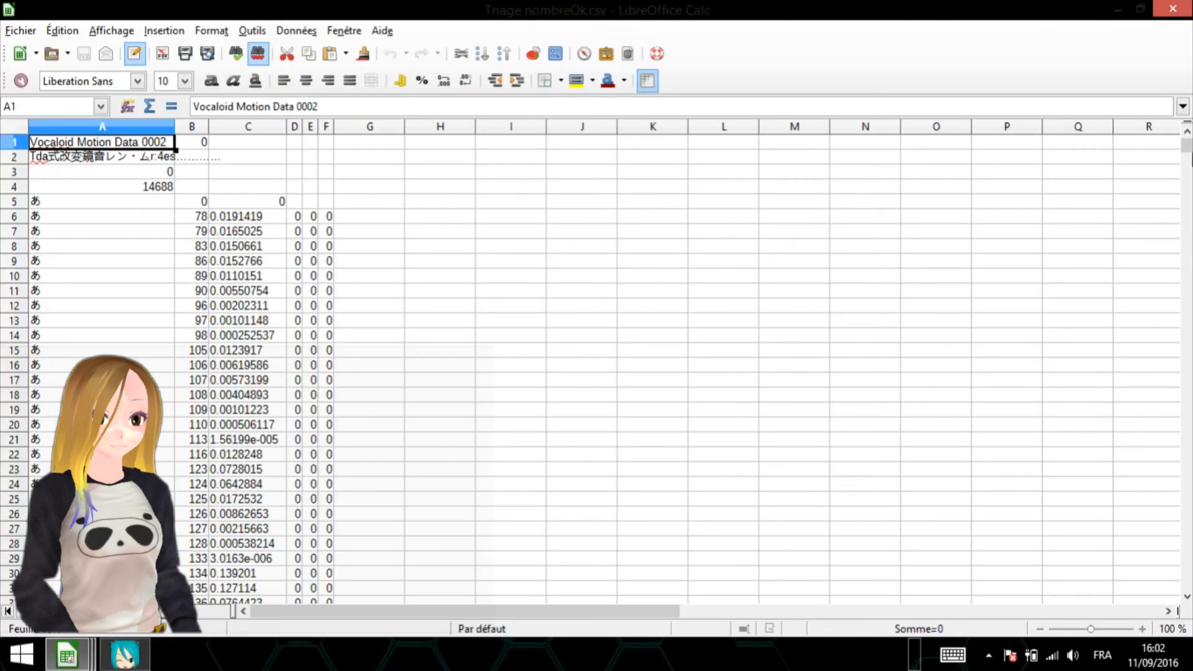
left_click_drag(1187, 146, 1187, 534)
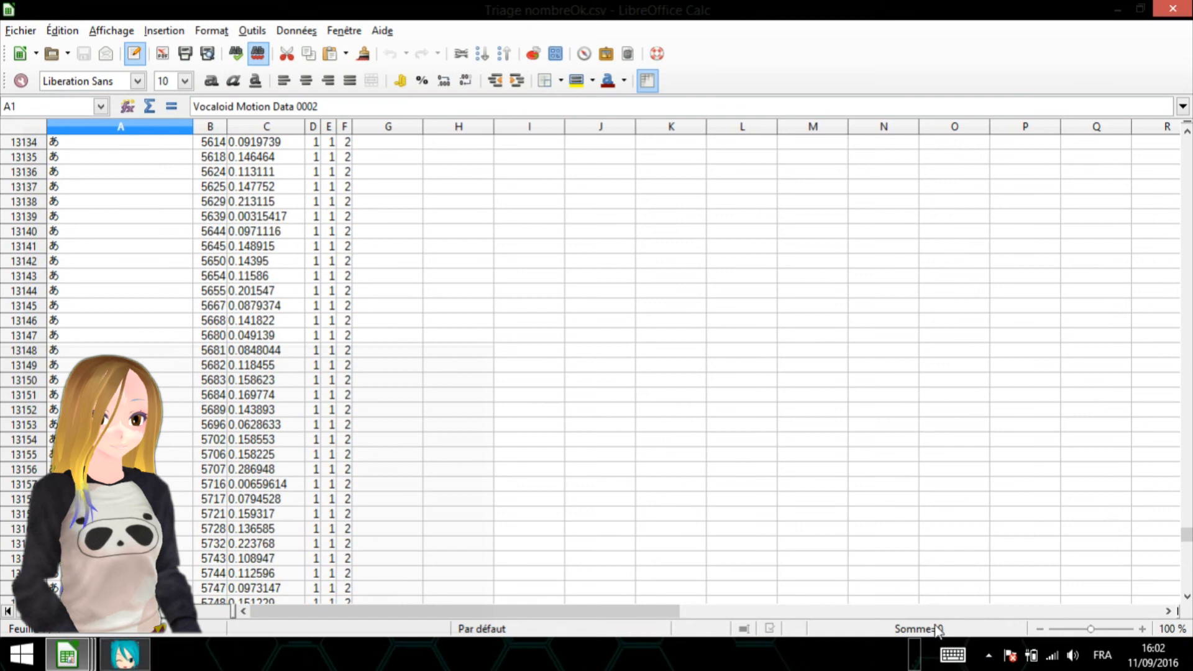
- Open the cleaned file Ok.csv from the Hurting folder and look over its first rows of keyframes
left_click(924, 646)
left_click(910, 645)
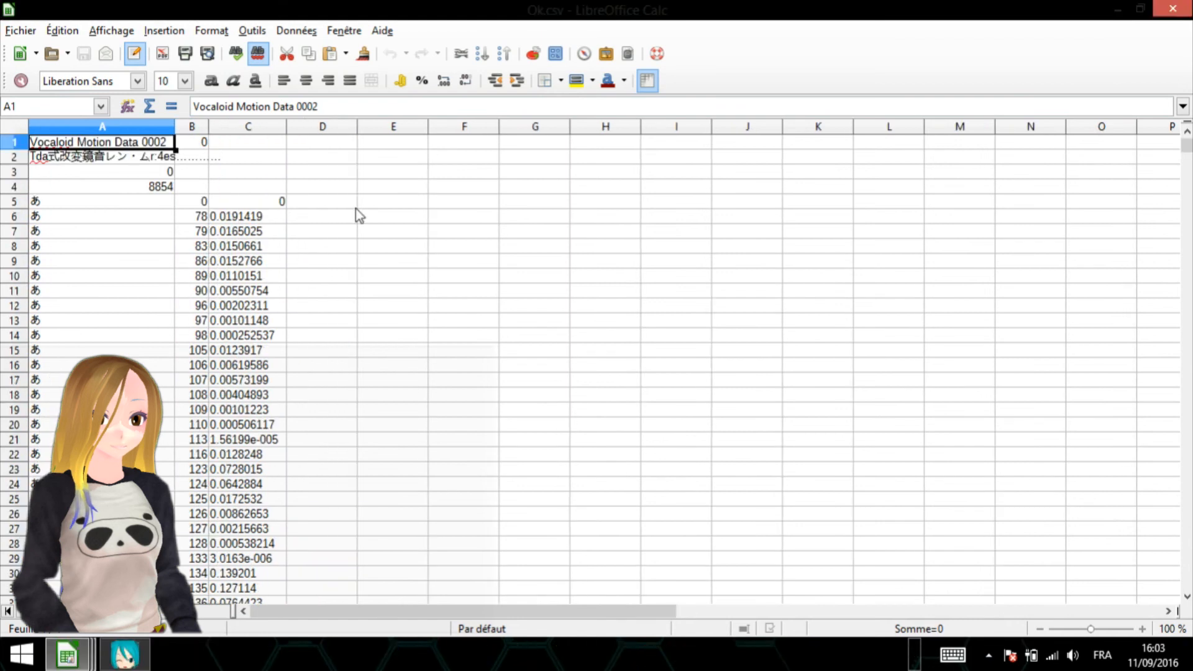
mouse_move(323, 202)
left_mouse_down()
mouse_move(469, 445)
mouse_move(470, 586)
mouse_move(452, 342)
mouse_move(328, 205)
left_mouse_up()
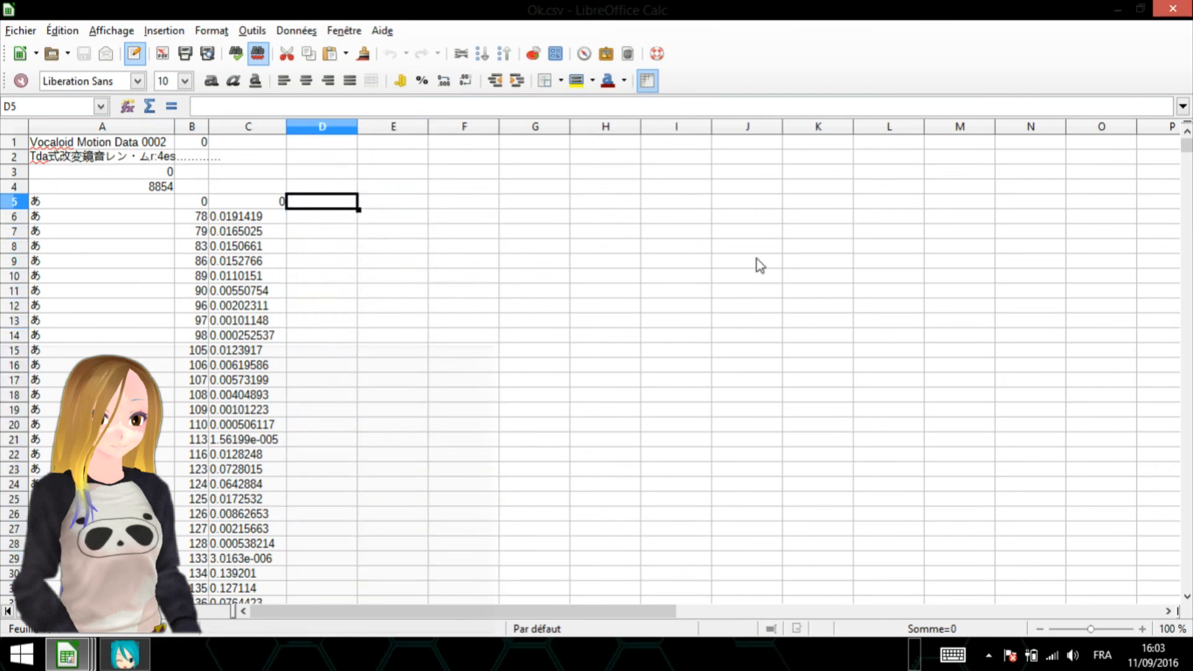
mouse_move(1184, 154)
left_mouse_down()
mouse_move(1187, 594)
mouse_move(1187, 147)
left_mouse_up()
- Open the keyframe total in A4 for editing and leave it without changing the value
left_click(164, 193)
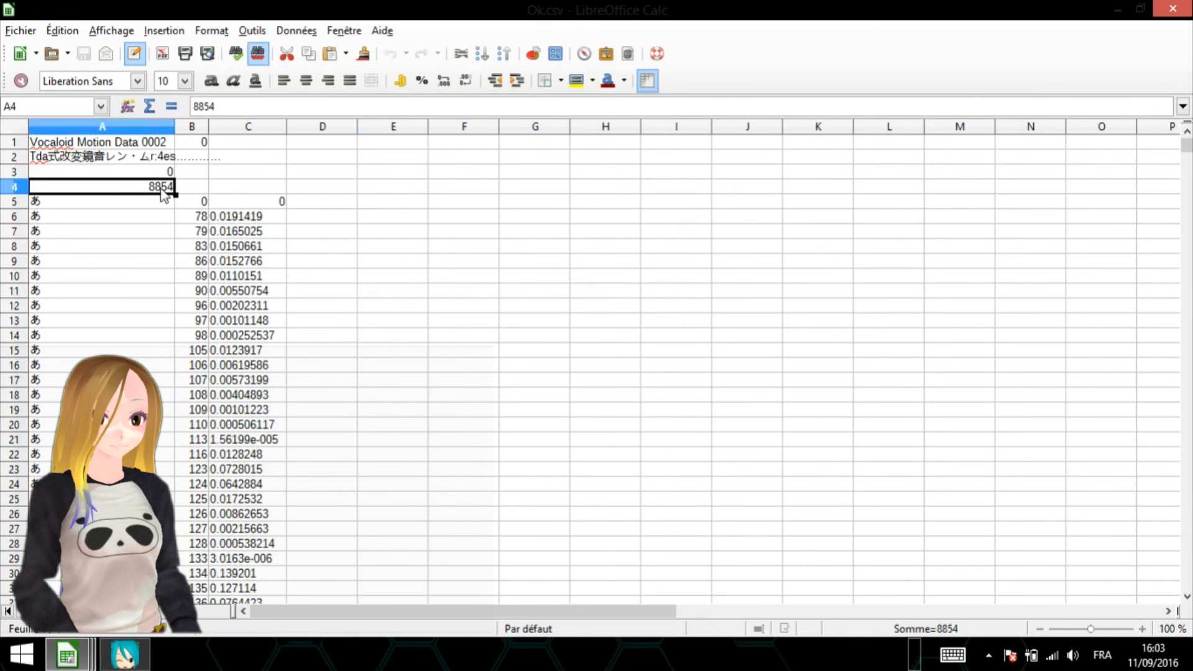
double_click(160, 189)
left_click(211, 173)
left_click(167, 186)
key("Escape")
- Select all keyframe rows from 5 to 8858 to compare their row count with the total in A4
left_click(19, 205)
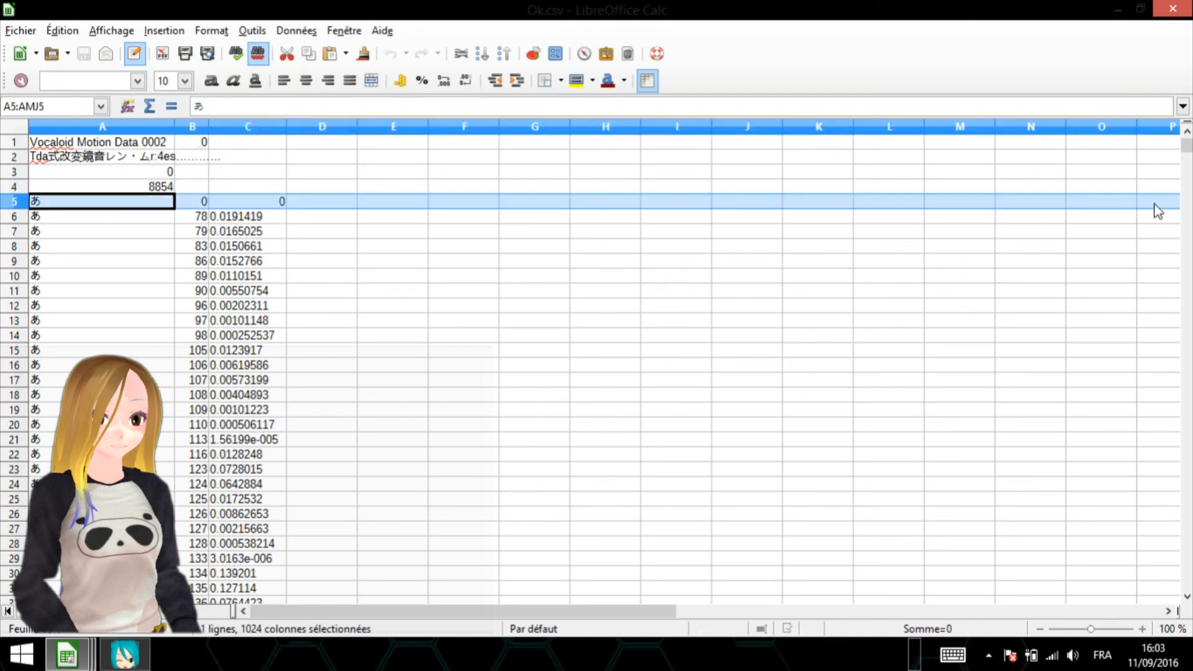
left_click_drag(1186, 148, 1187, 589)
scroll(306, 461, "down", 13)
scroll(99, 429, "down", 15)
scroll(20, 389, "up", 3)
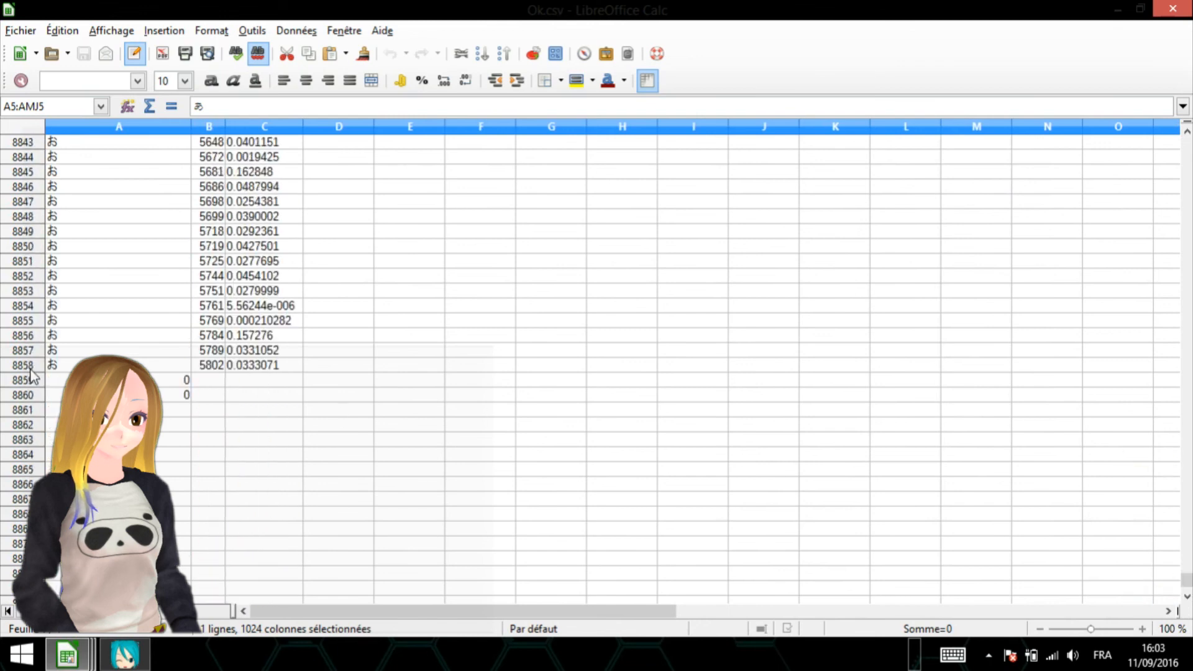
left_click(24, 367, "shift")
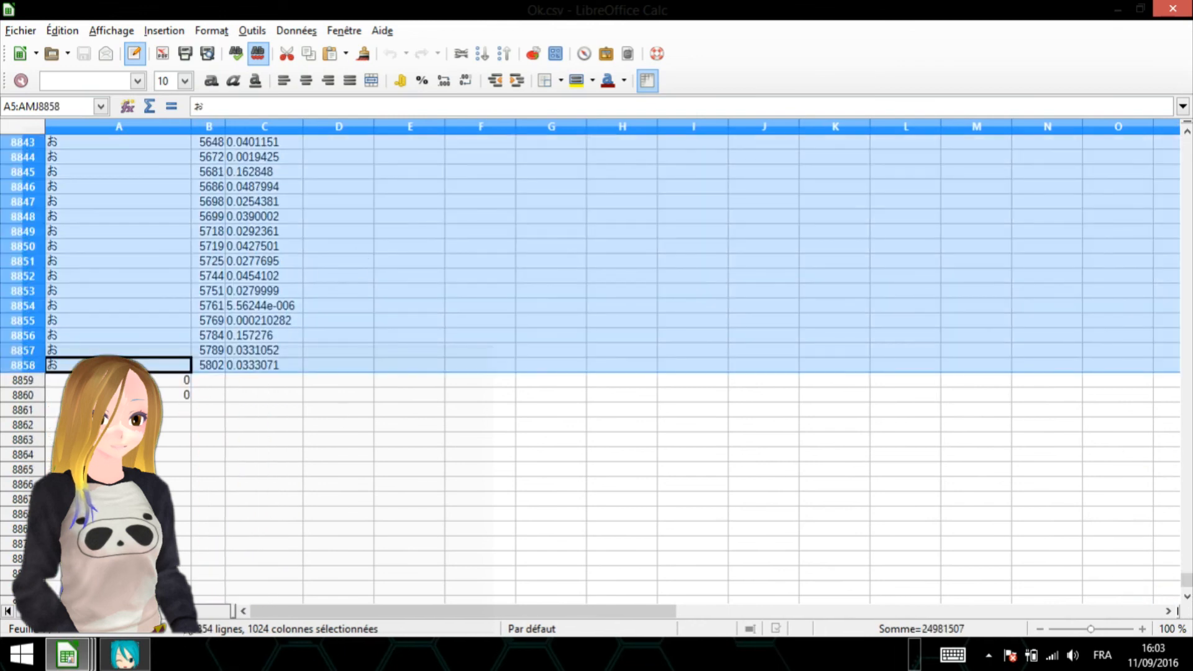
left_click_drag(1187, 573, 1191, 402)
left_click_drag(1187, 572, 1136, 7)
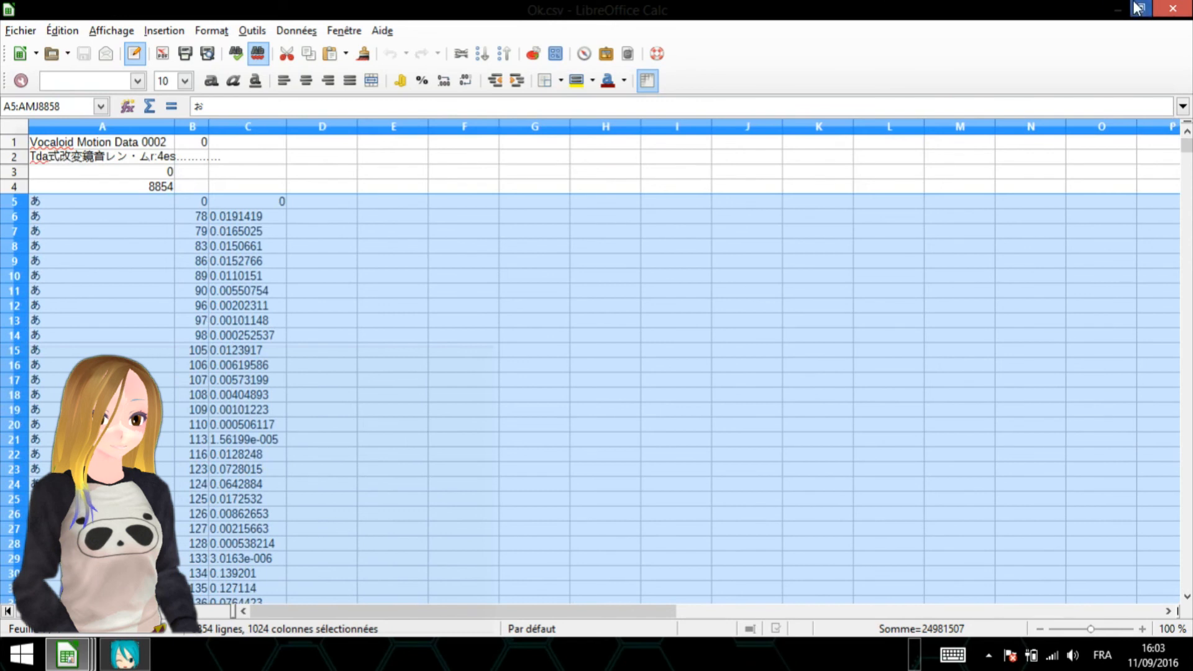
- Select A4 again and minimize Ok.csv and Triage nombreOk.csv to get back to the Hurting folder
left_click(173, 187)
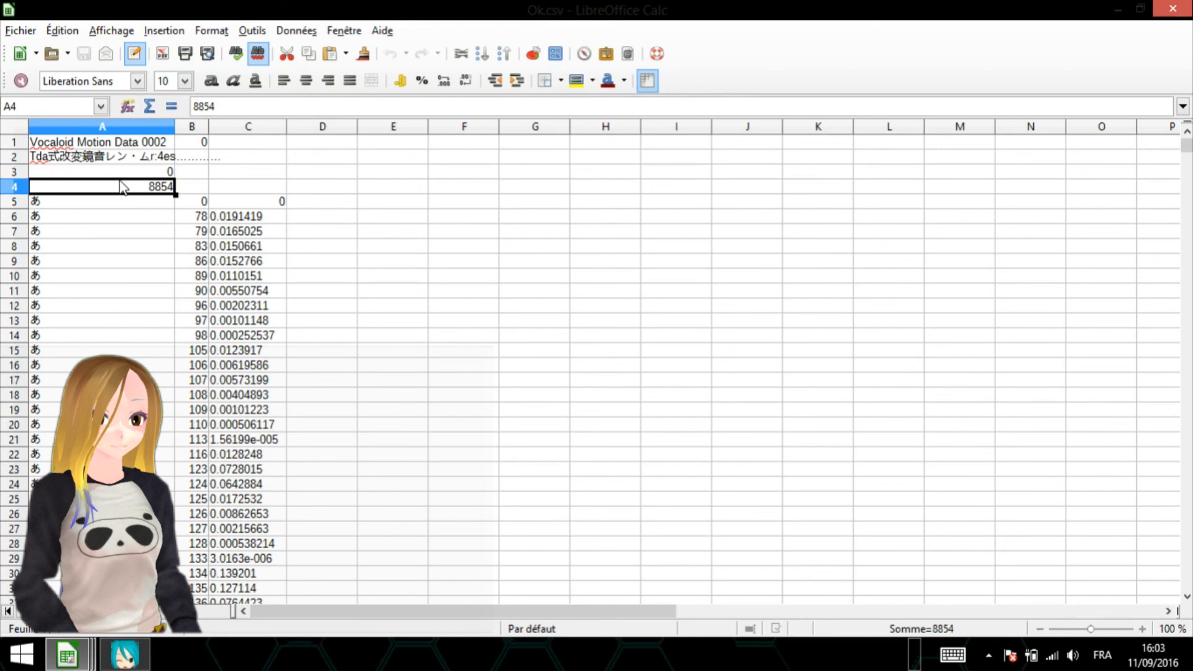
left_click(1115, 11)
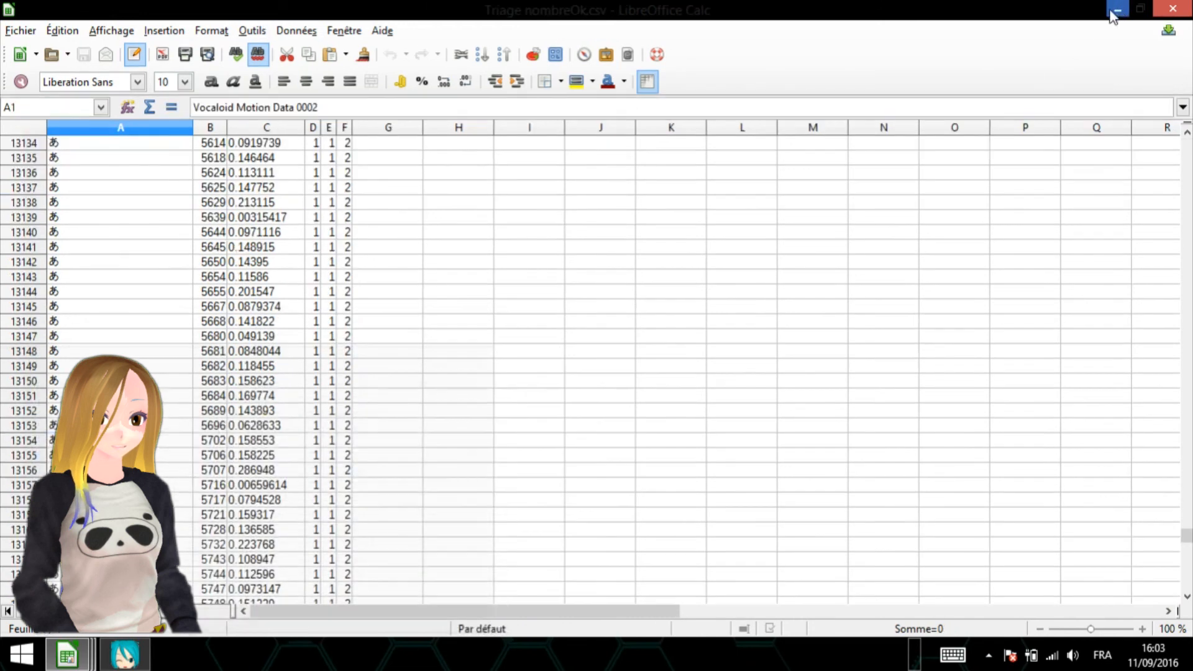
left_click(1114, 11)
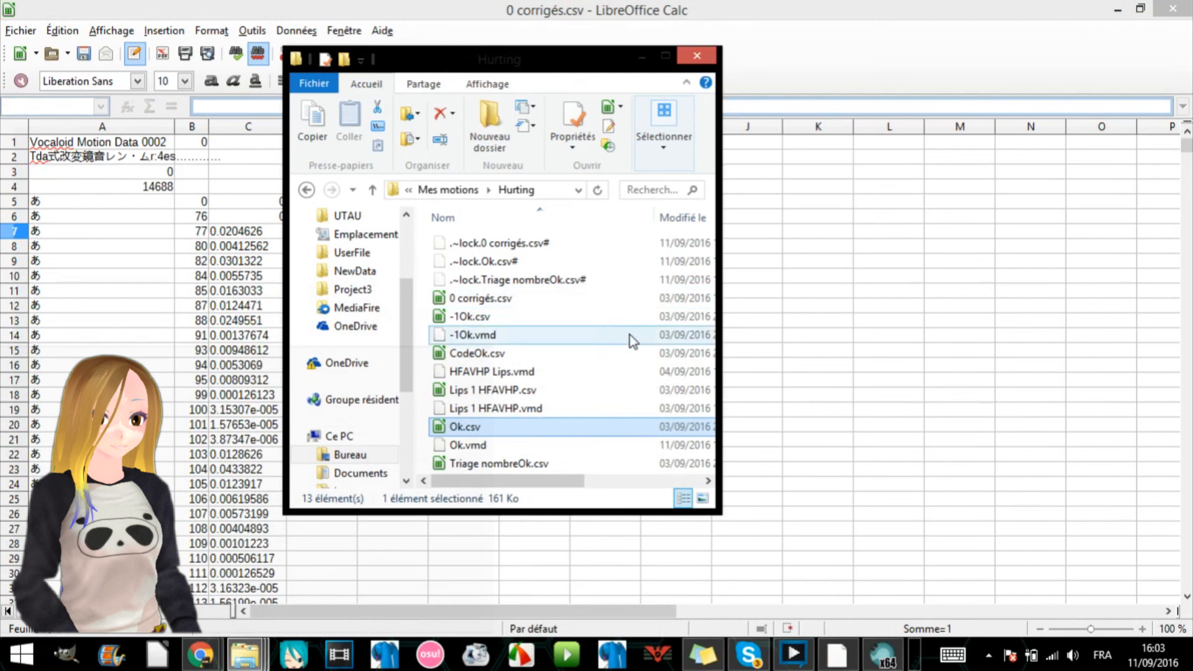
- Minimize the remaining spreadsheets, launch VMDConverterGraphical from the desktop and add Ok.csv from the Hurting folder to its conversion list
left_click(1115, 10)
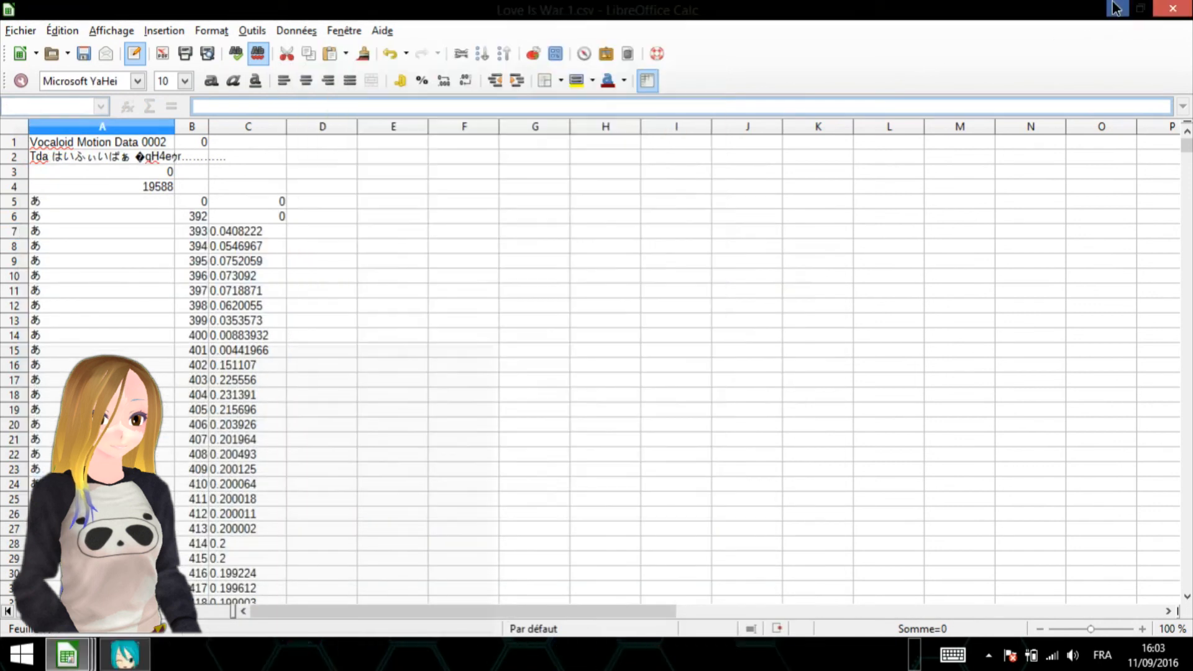
left_click(1114, 9)
double_click(998, 422)
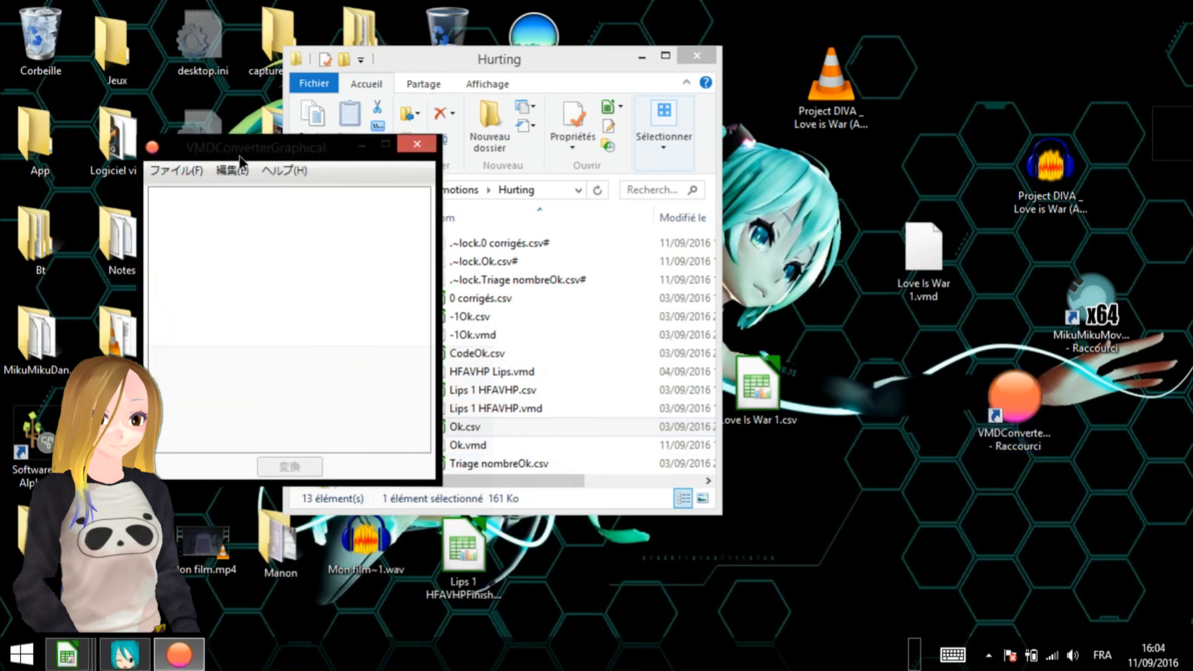
left_click_drag(240, 157, 159, 117)
left_click_drag(505, 428, 292, 307)
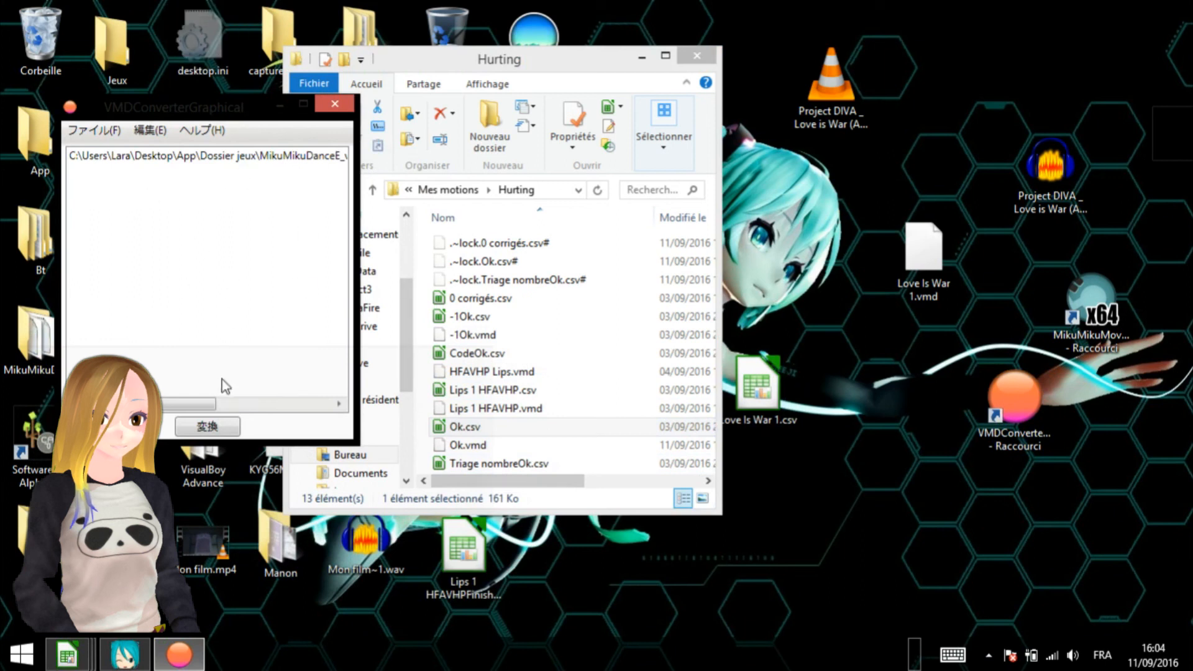
- Select Ok.vmd in the Hurting folder and bring the MikuMikuDanceE_v924 folder window to the front
left_click(476, 448)
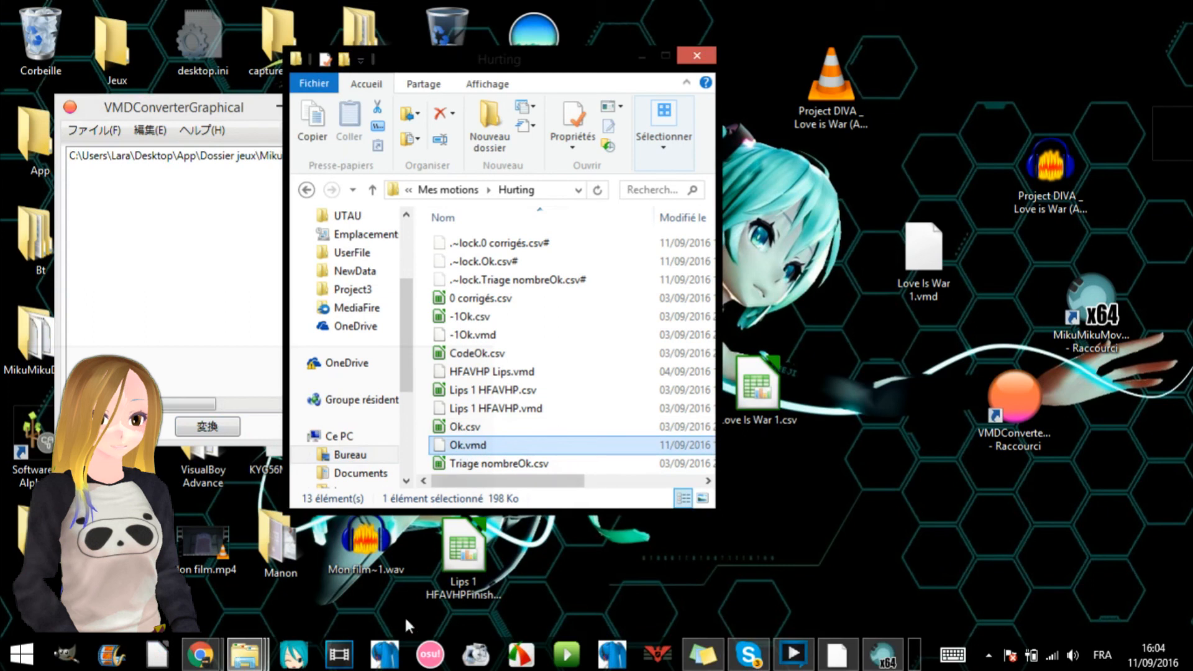
left_click(248, 653)
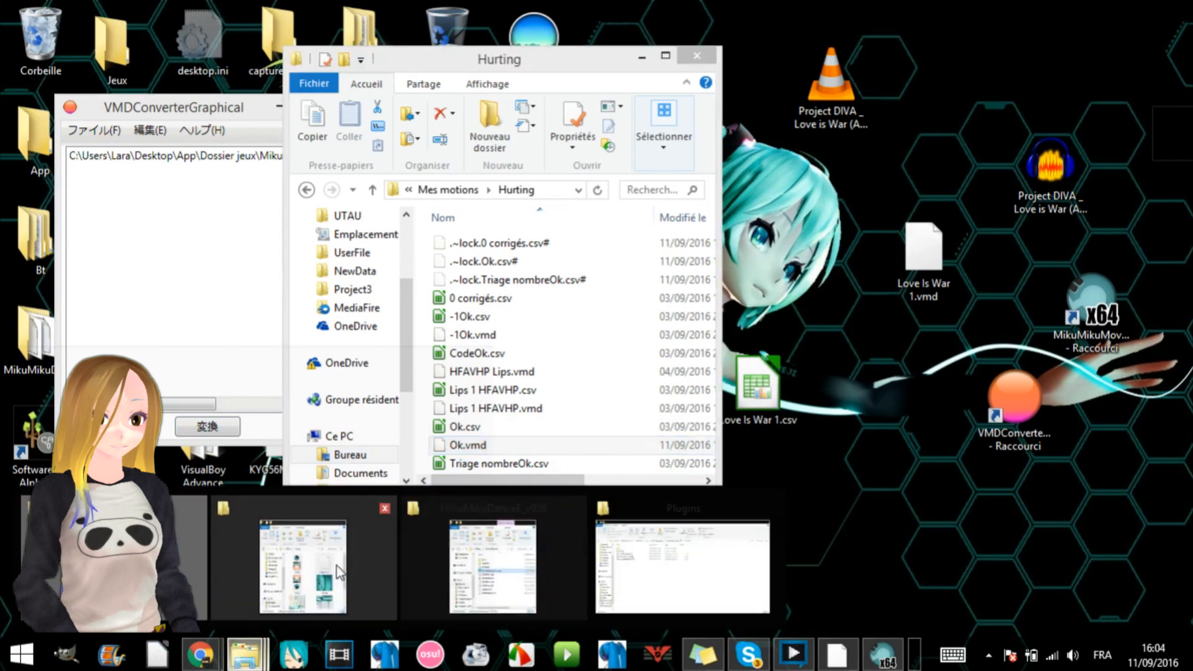
left_click(485, 566)
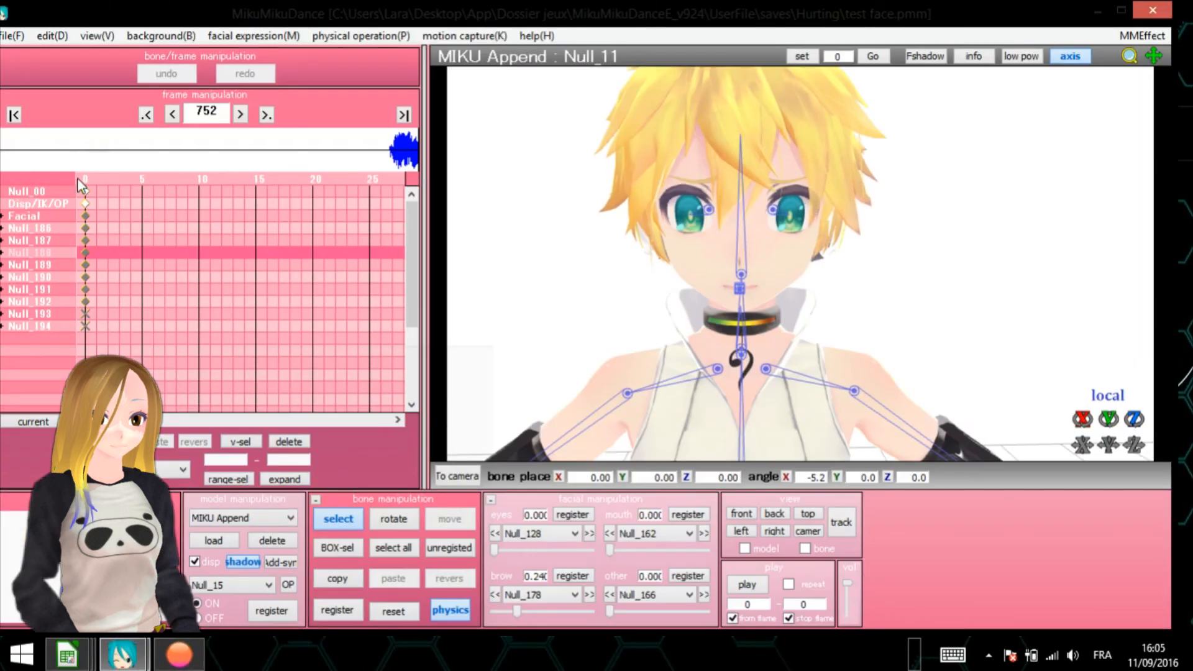
- In MikuMikuDance, play the facial motion from frame 180 with a close-up of the model's face, and stop playback
left_click_drag(91, 421, 106, 420)
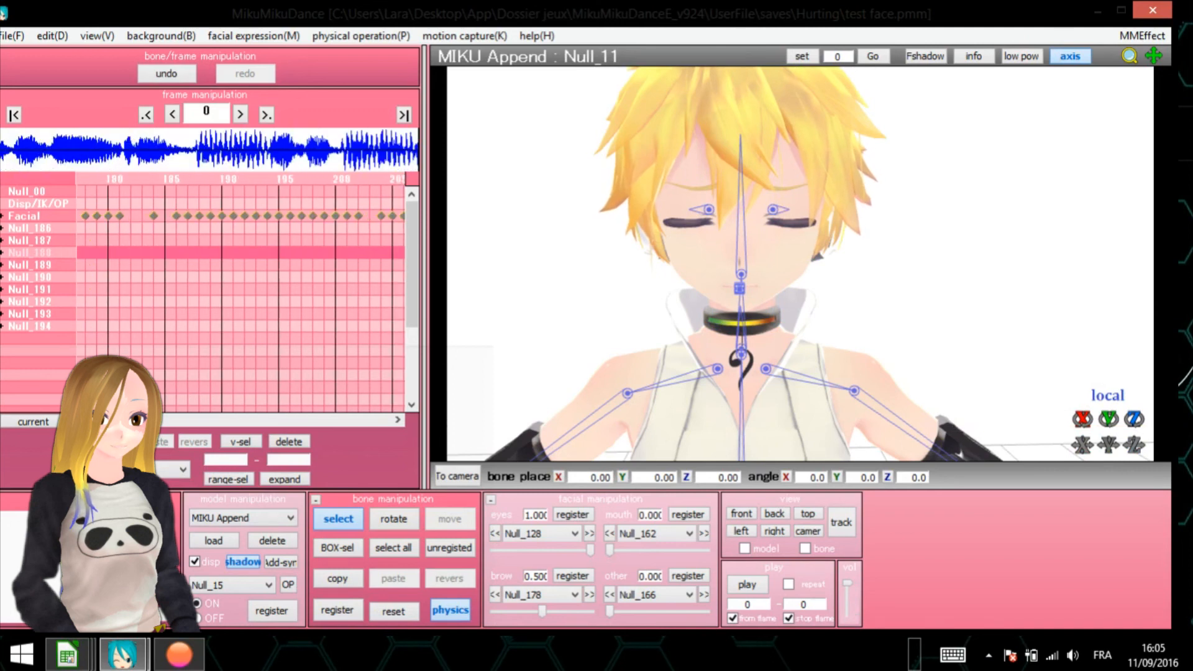
left_click(110, 178)
left_click(731, 583)
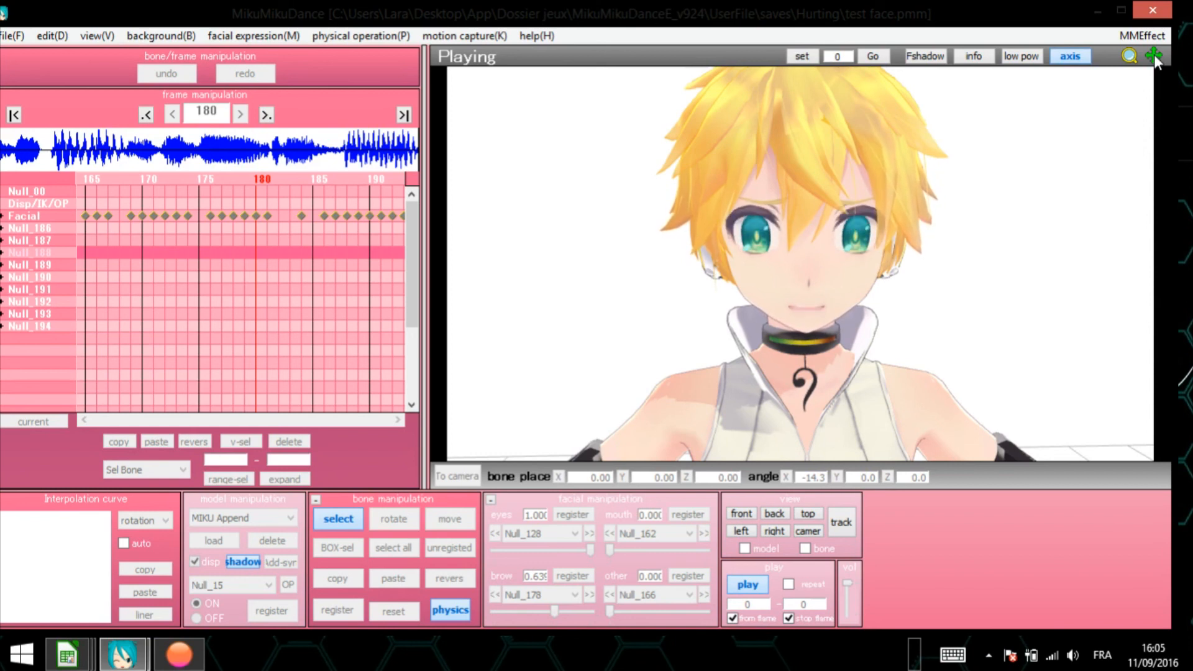
left_click_drag(1132, 61, 1132, 161)
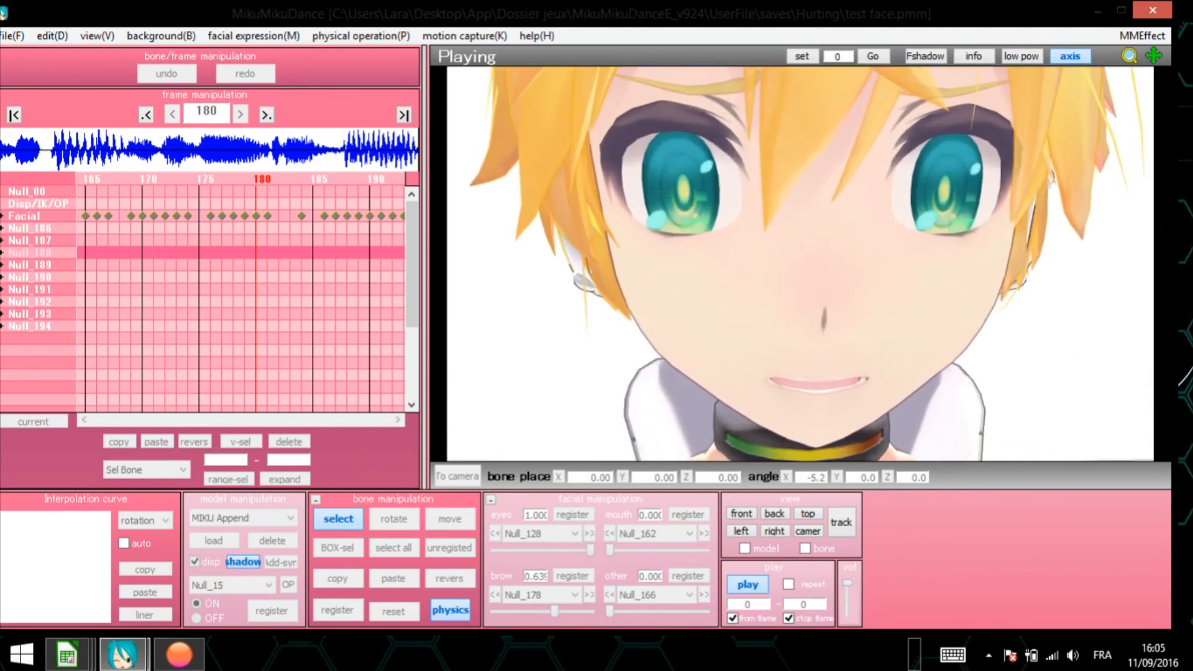
left_click(755, 584)
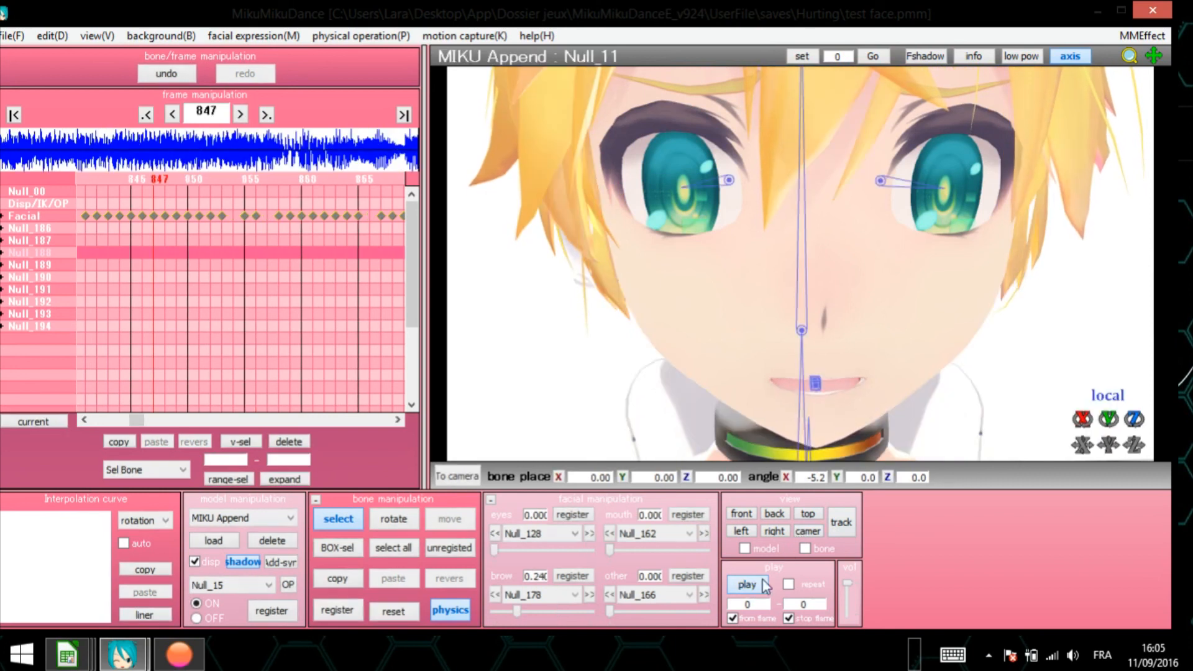
- Minimize MikuMikuDance and switch to the running Audacity voice recording
left_click(1102, 10)
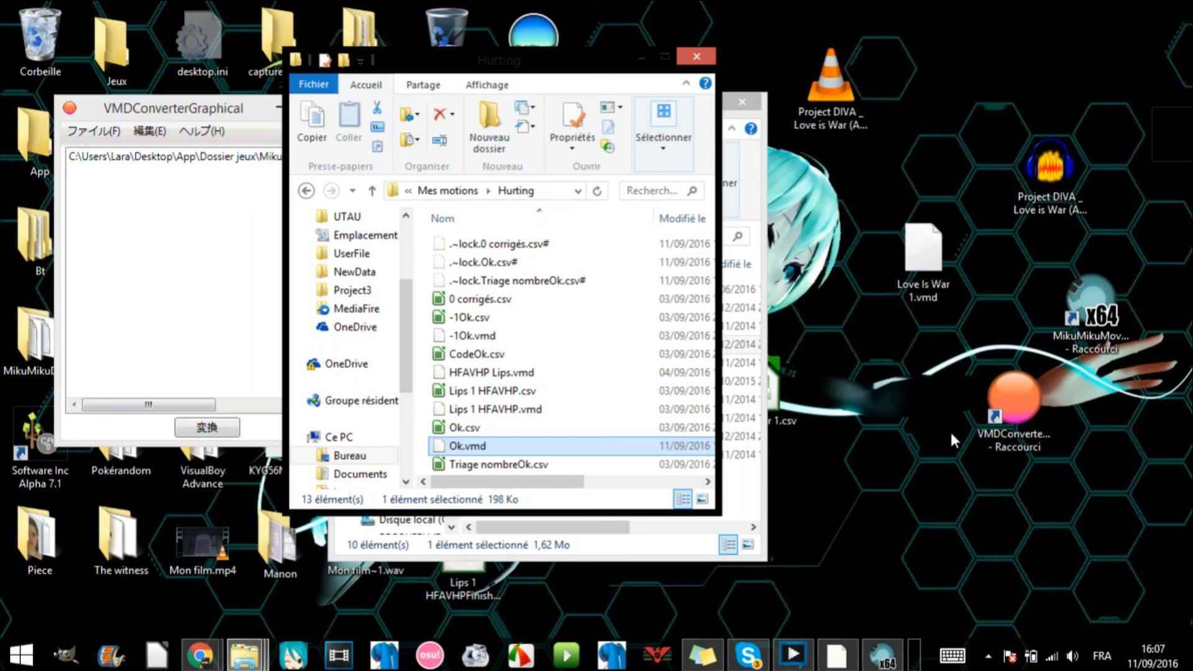
left_click(827, 659)
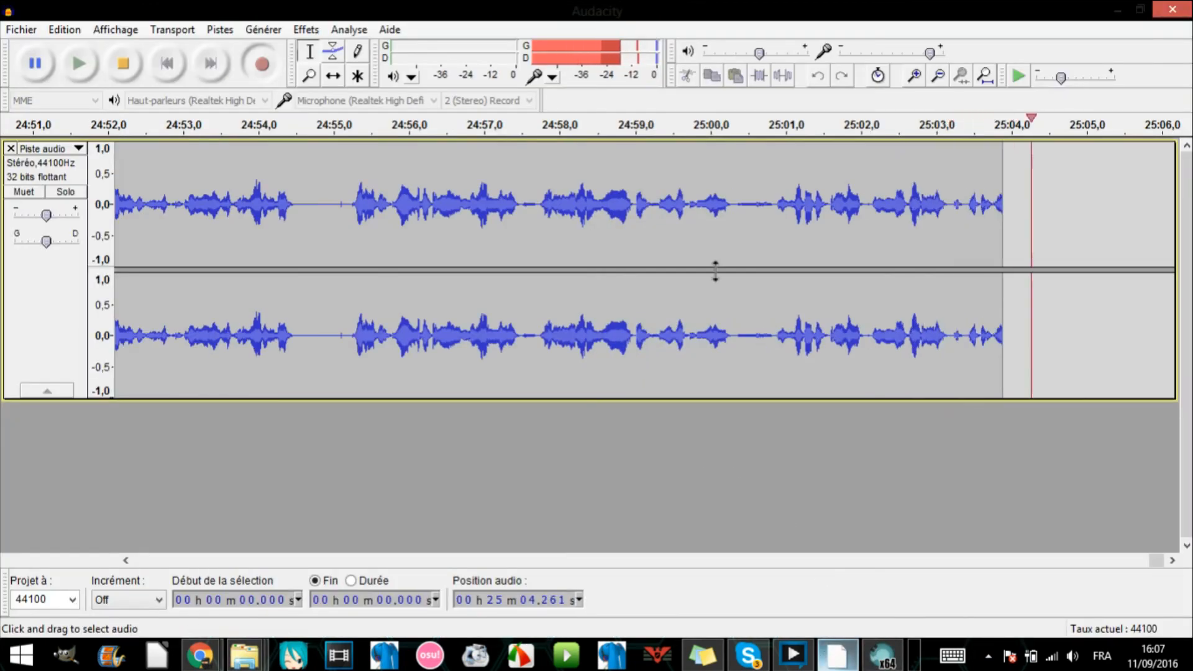